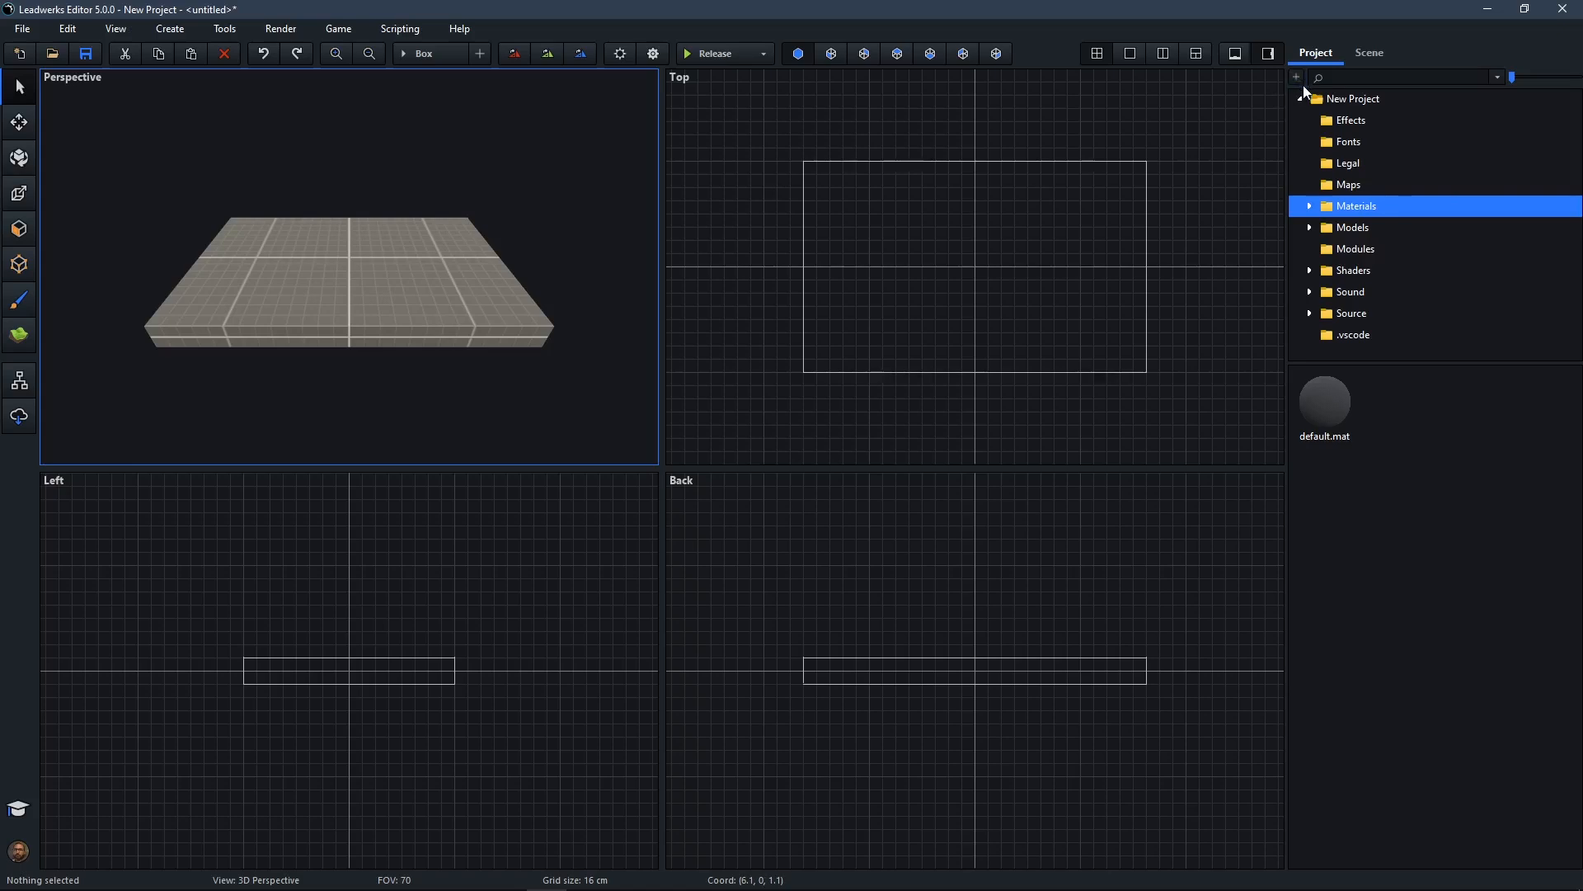
Create a new material named "My Material" in the project's Materials folder
click(1296, 79)
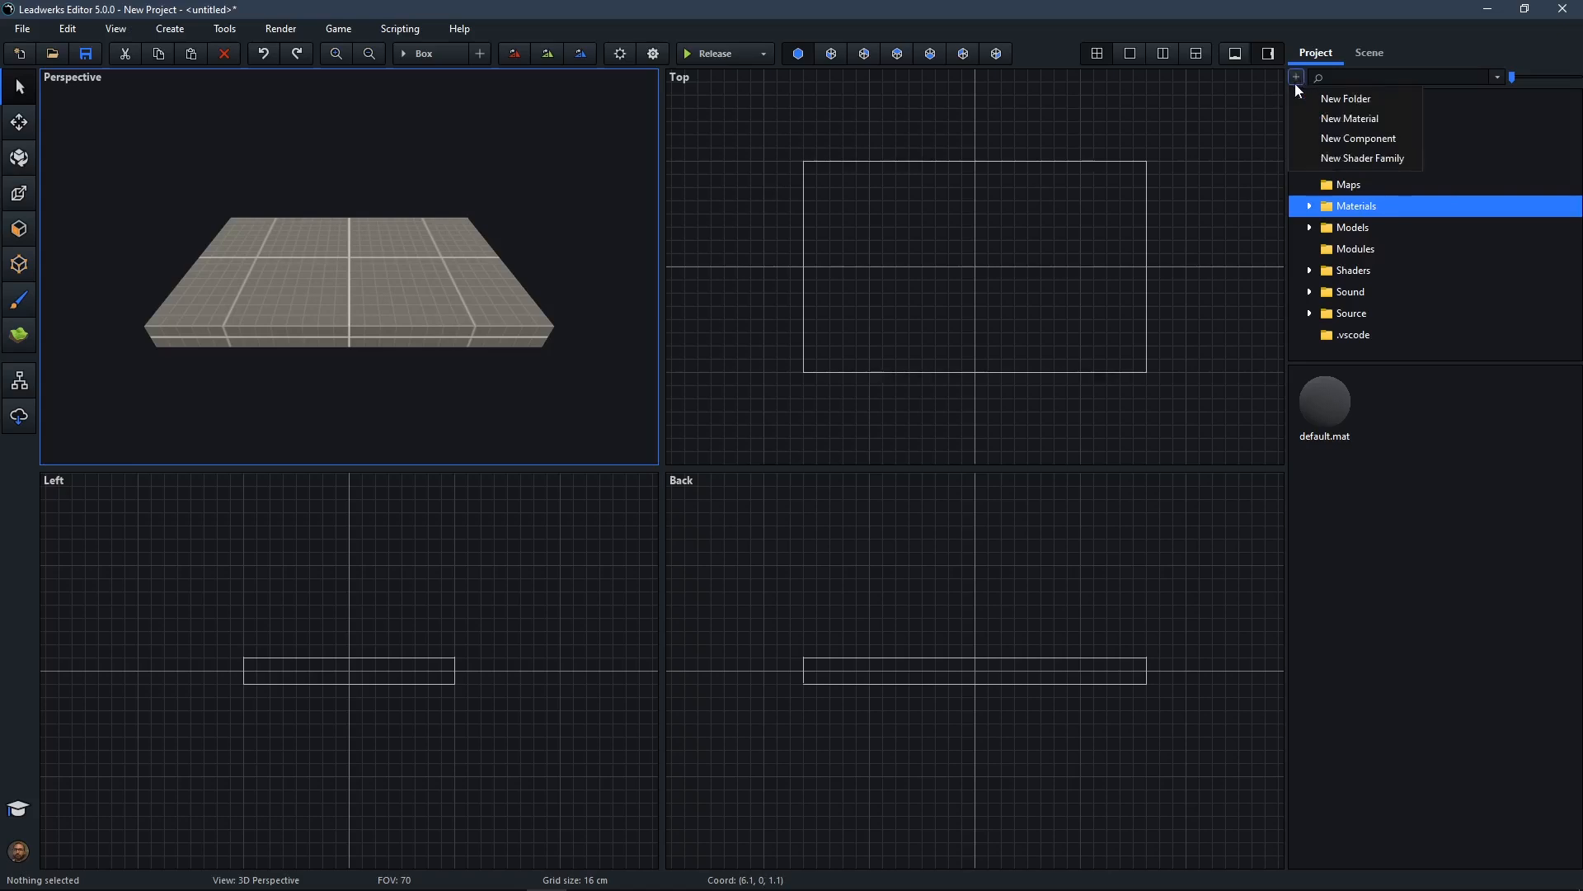
click(1392, 120)
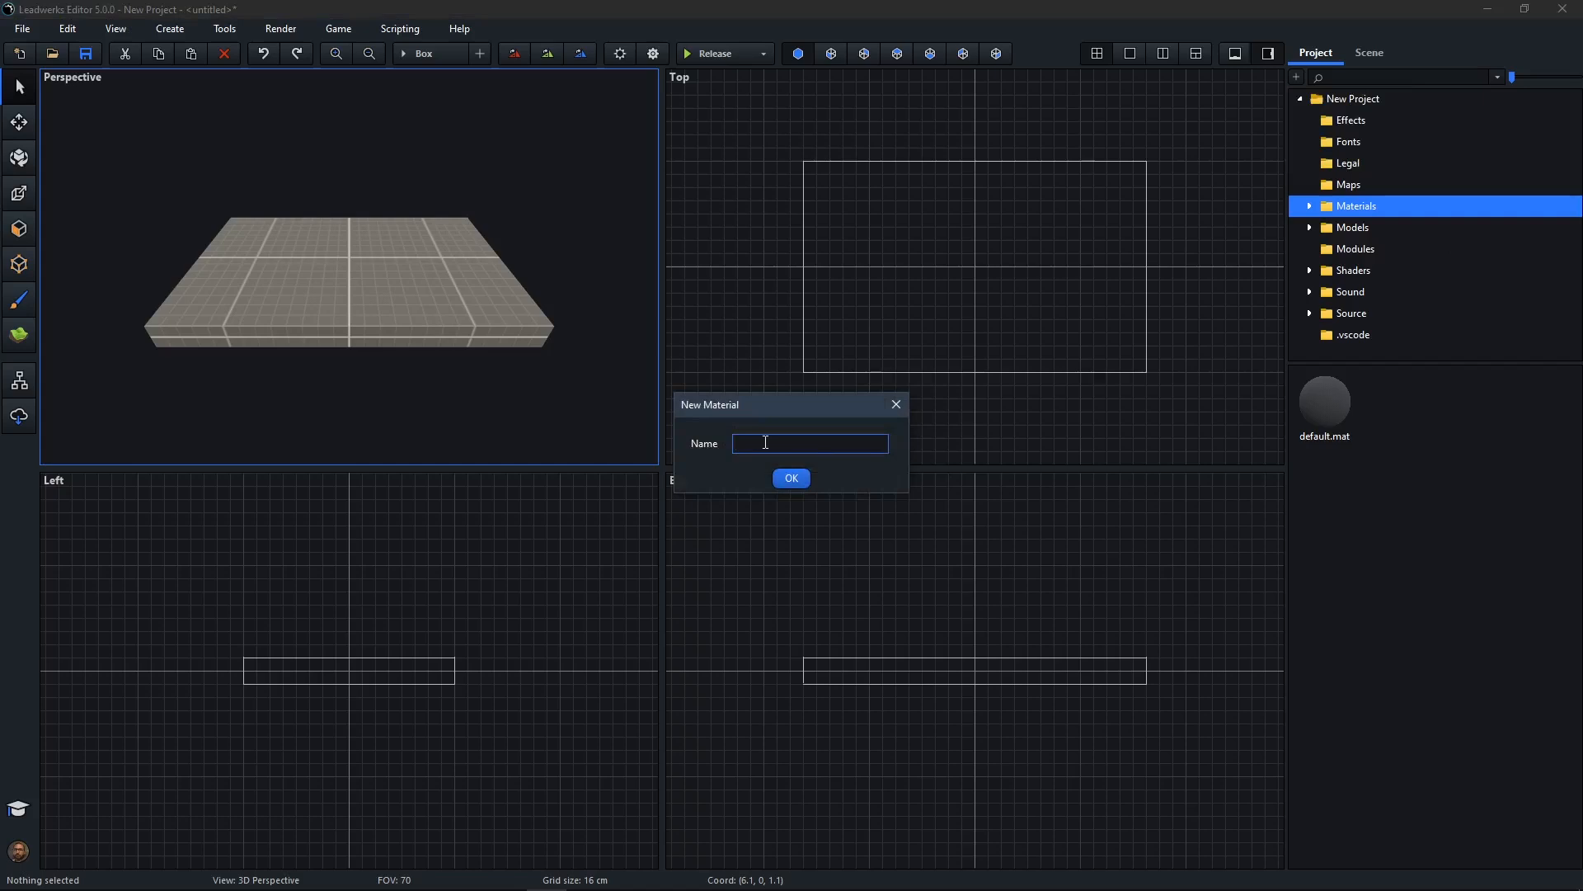
text(My Material)
click(790, 480)
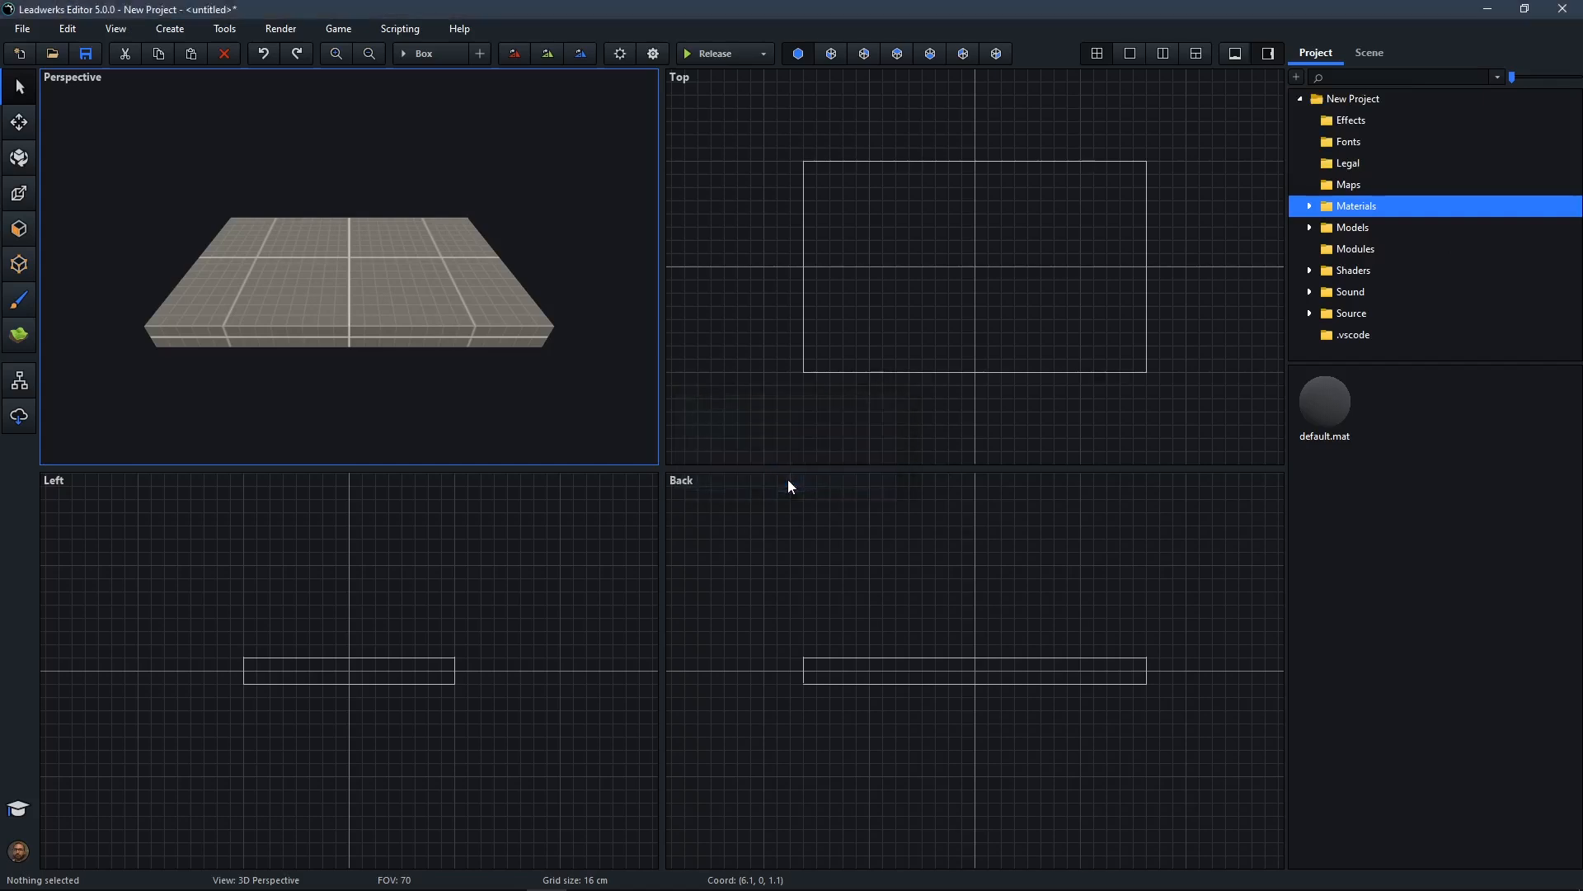
Preview My Material in the material editor, close it, and apply the material to the box in the perspective view
mouse_move(1393, 410)
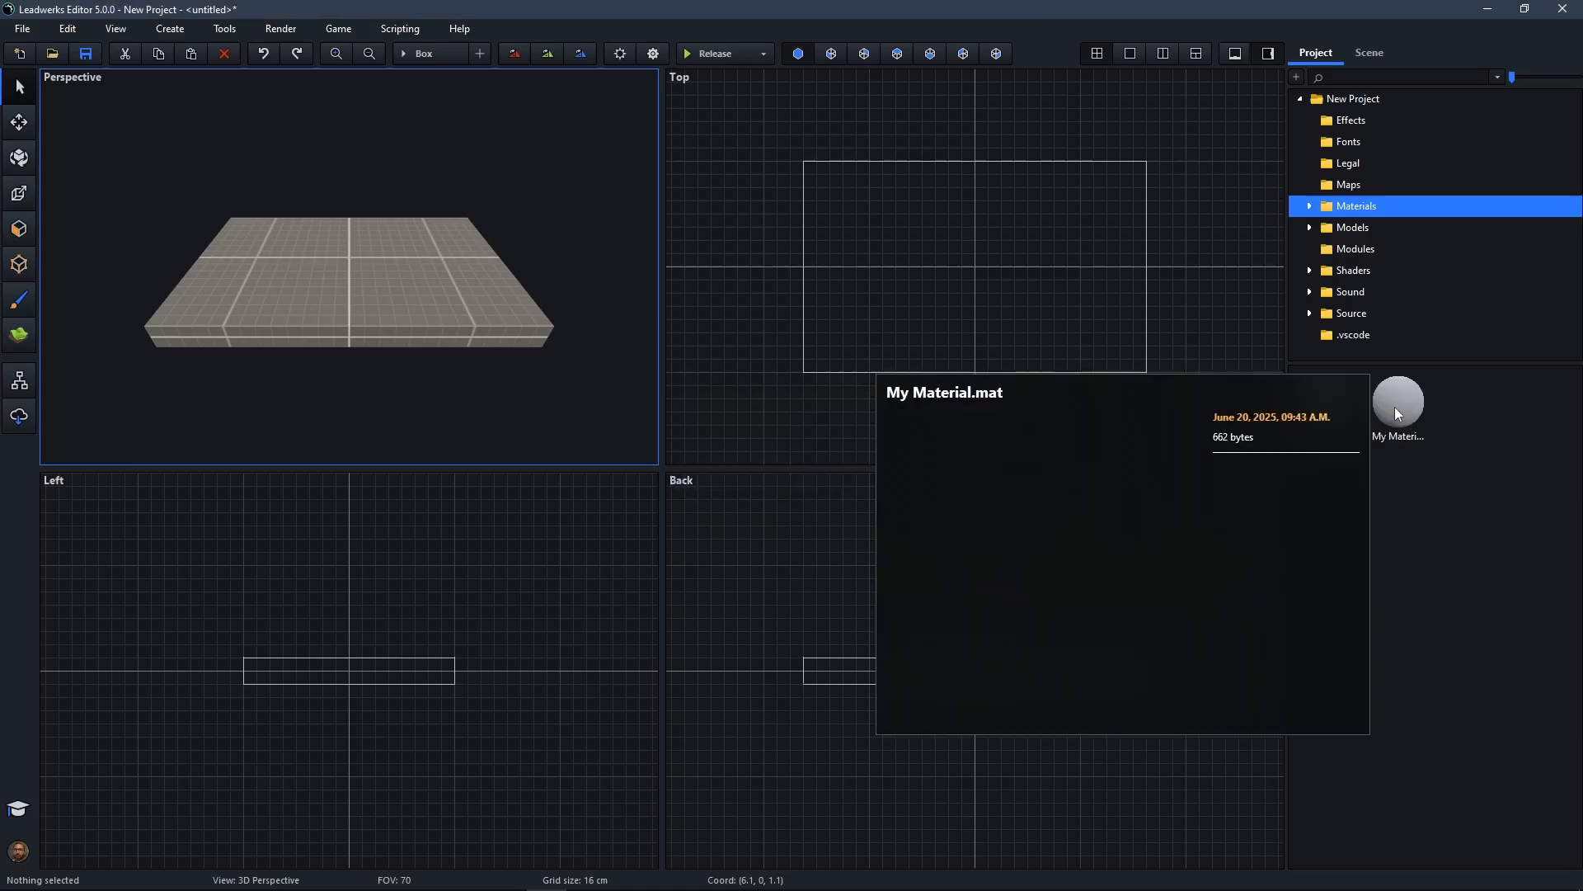
double_click(1397, 407)
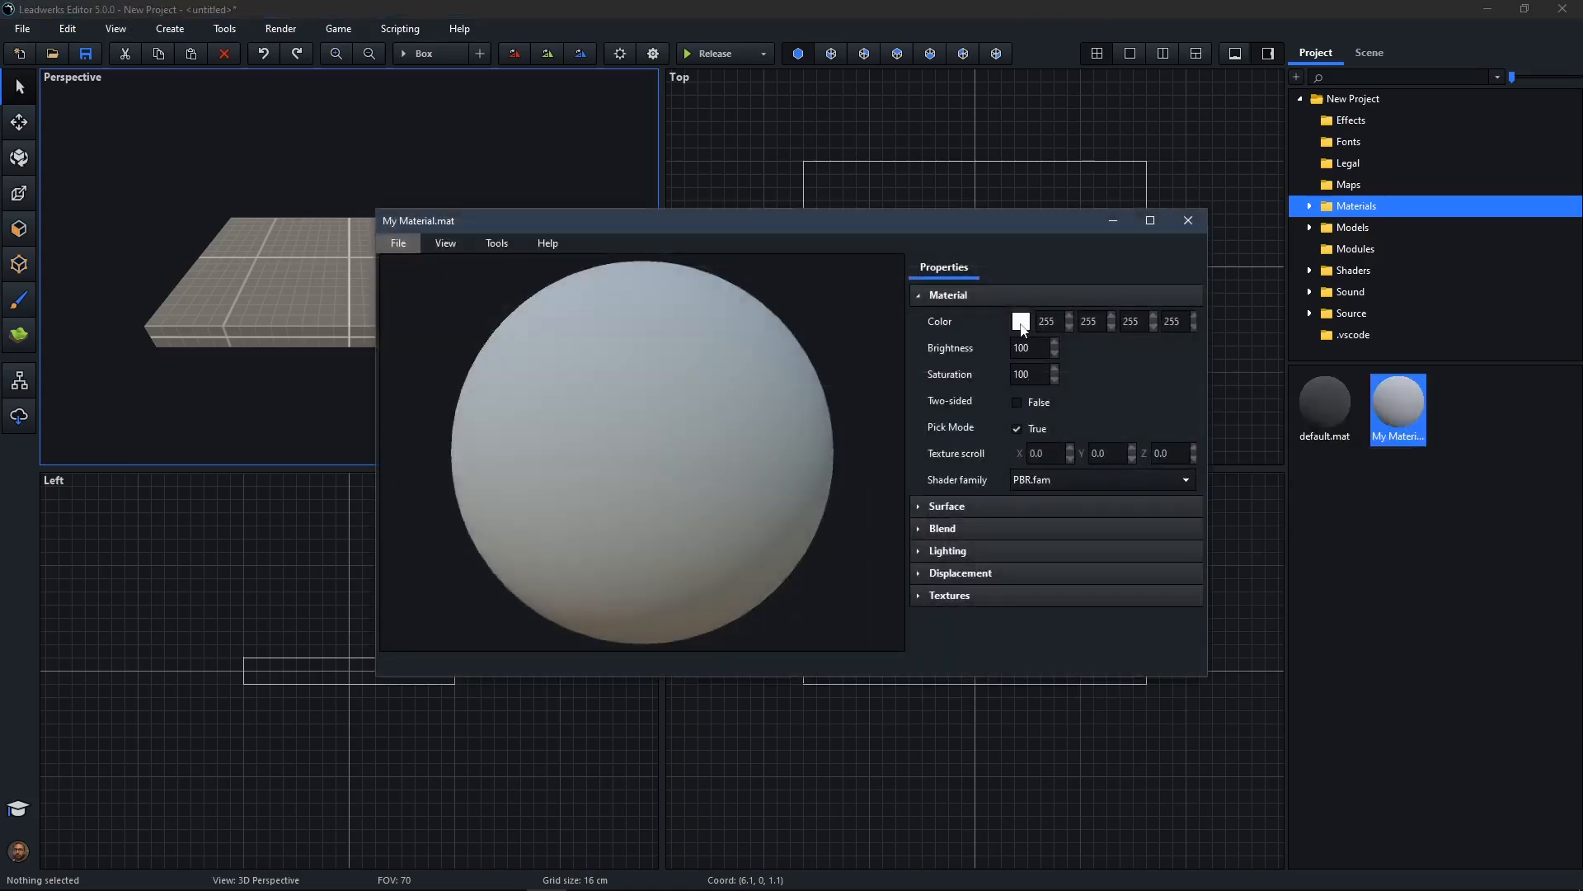
click(1193, 221)
drag(1402, 412, 399, 295)
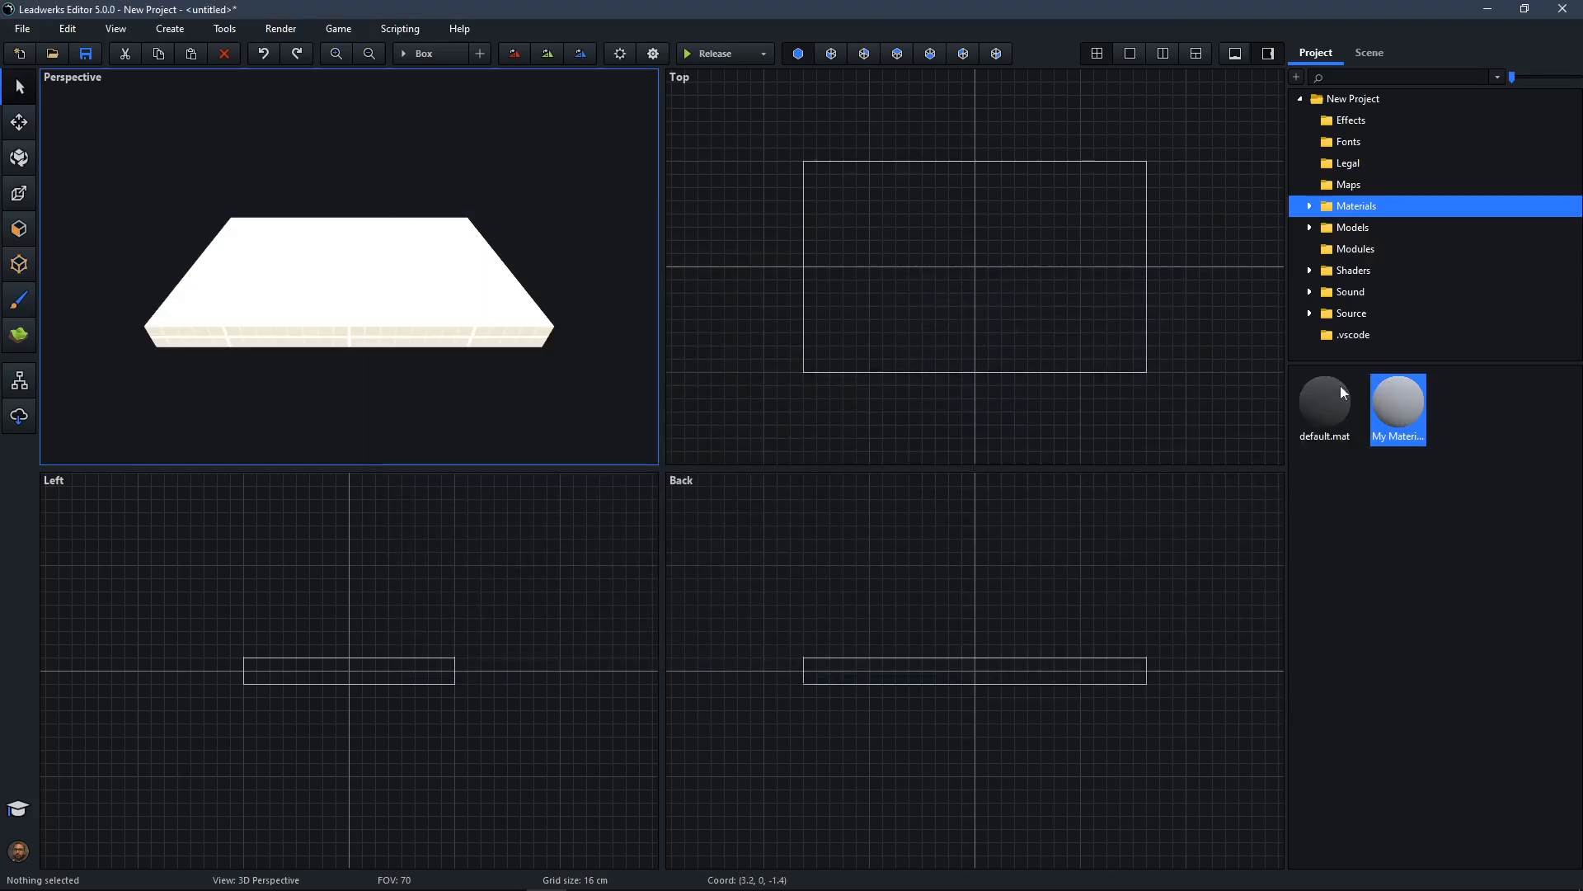
Set My Material's color to pure blue (0, 0, 255)
double_click(1402, 413)
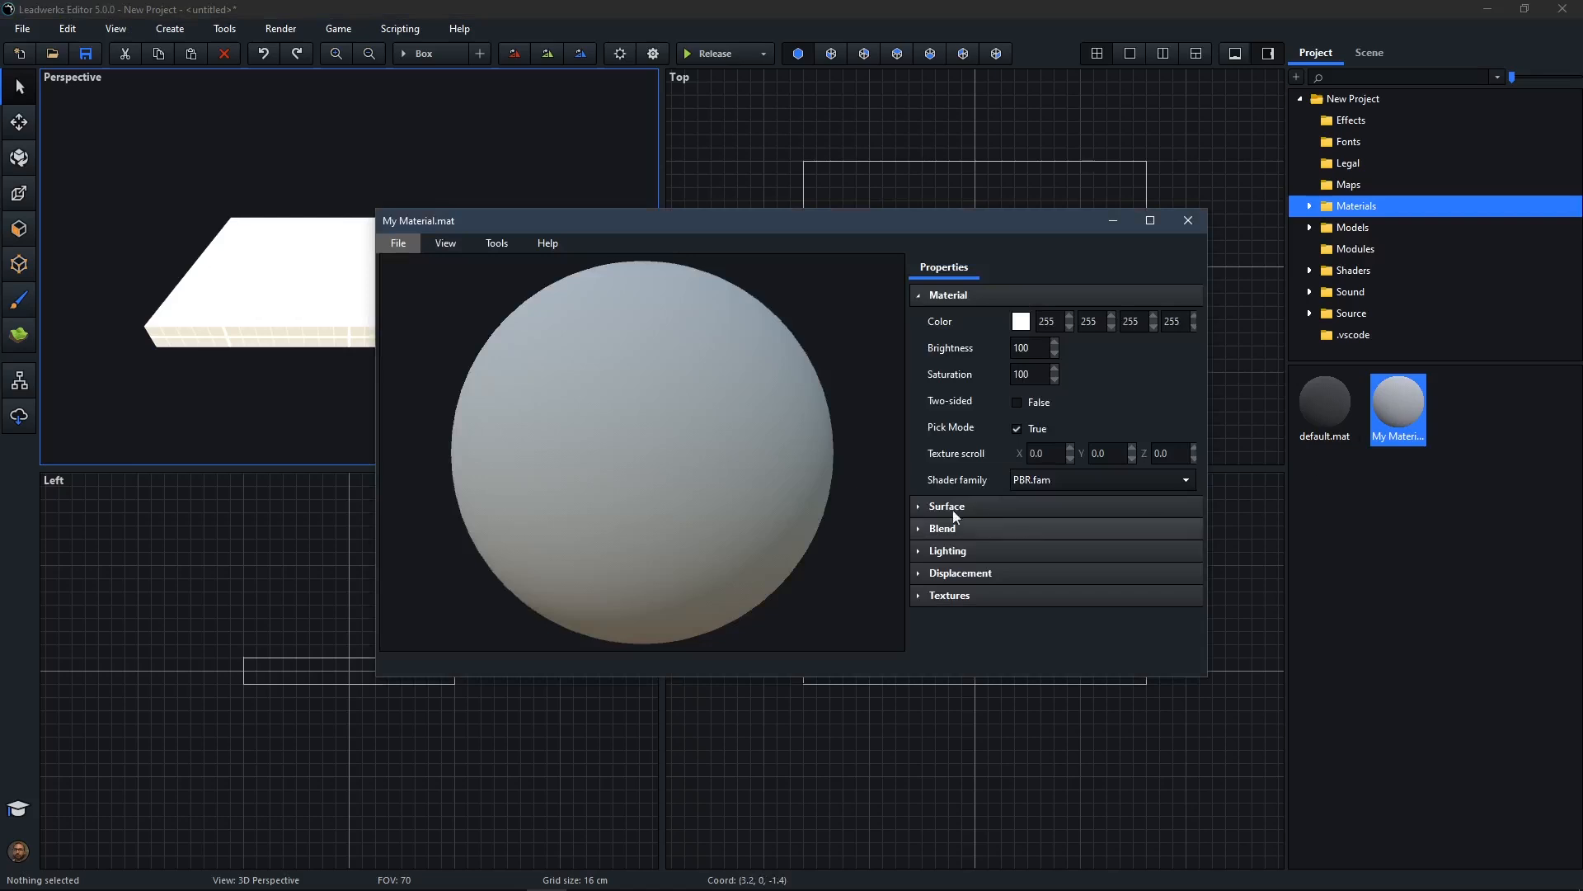
click(1022, 322)
click(486, 341)
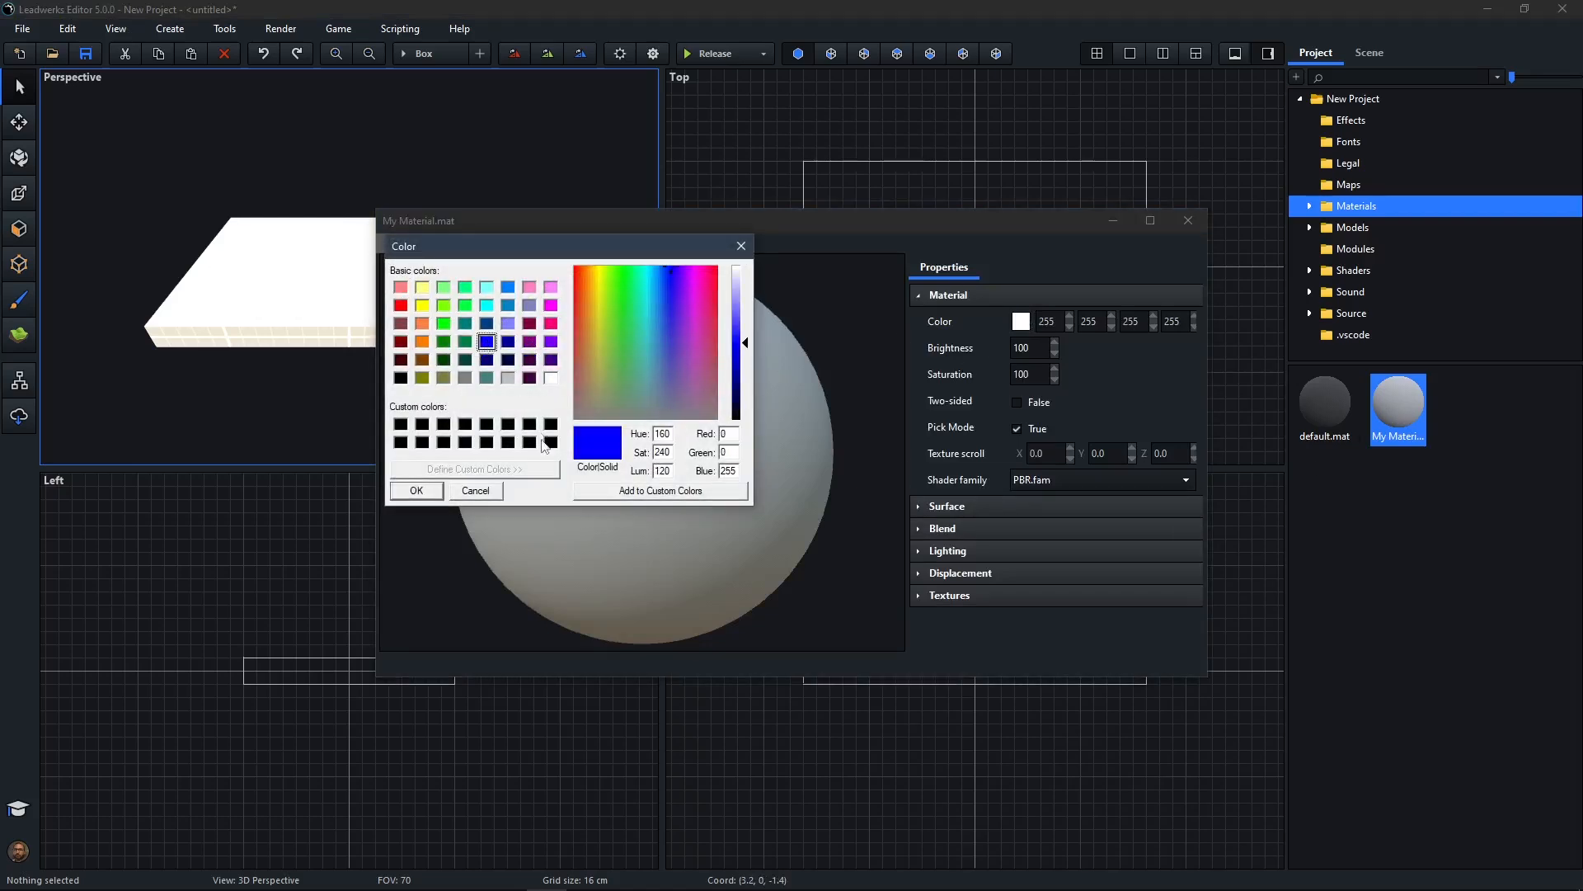
click(417, 491)
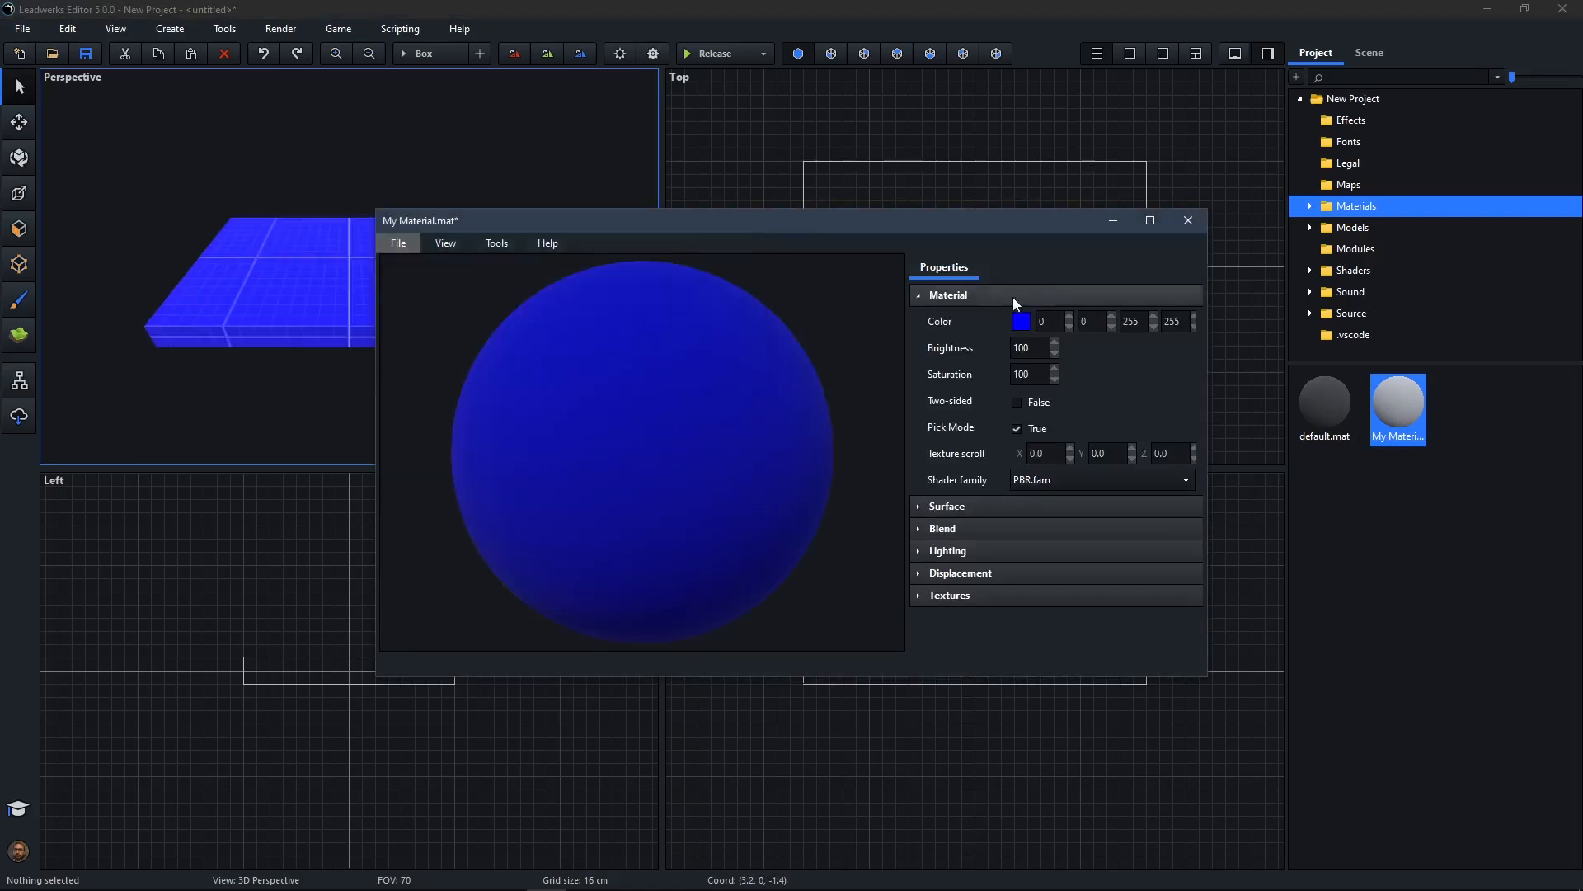
Examine My Material's surface, blend, lighting, displacement and texture settings one after another
click(968, 294)
click(965, 319)
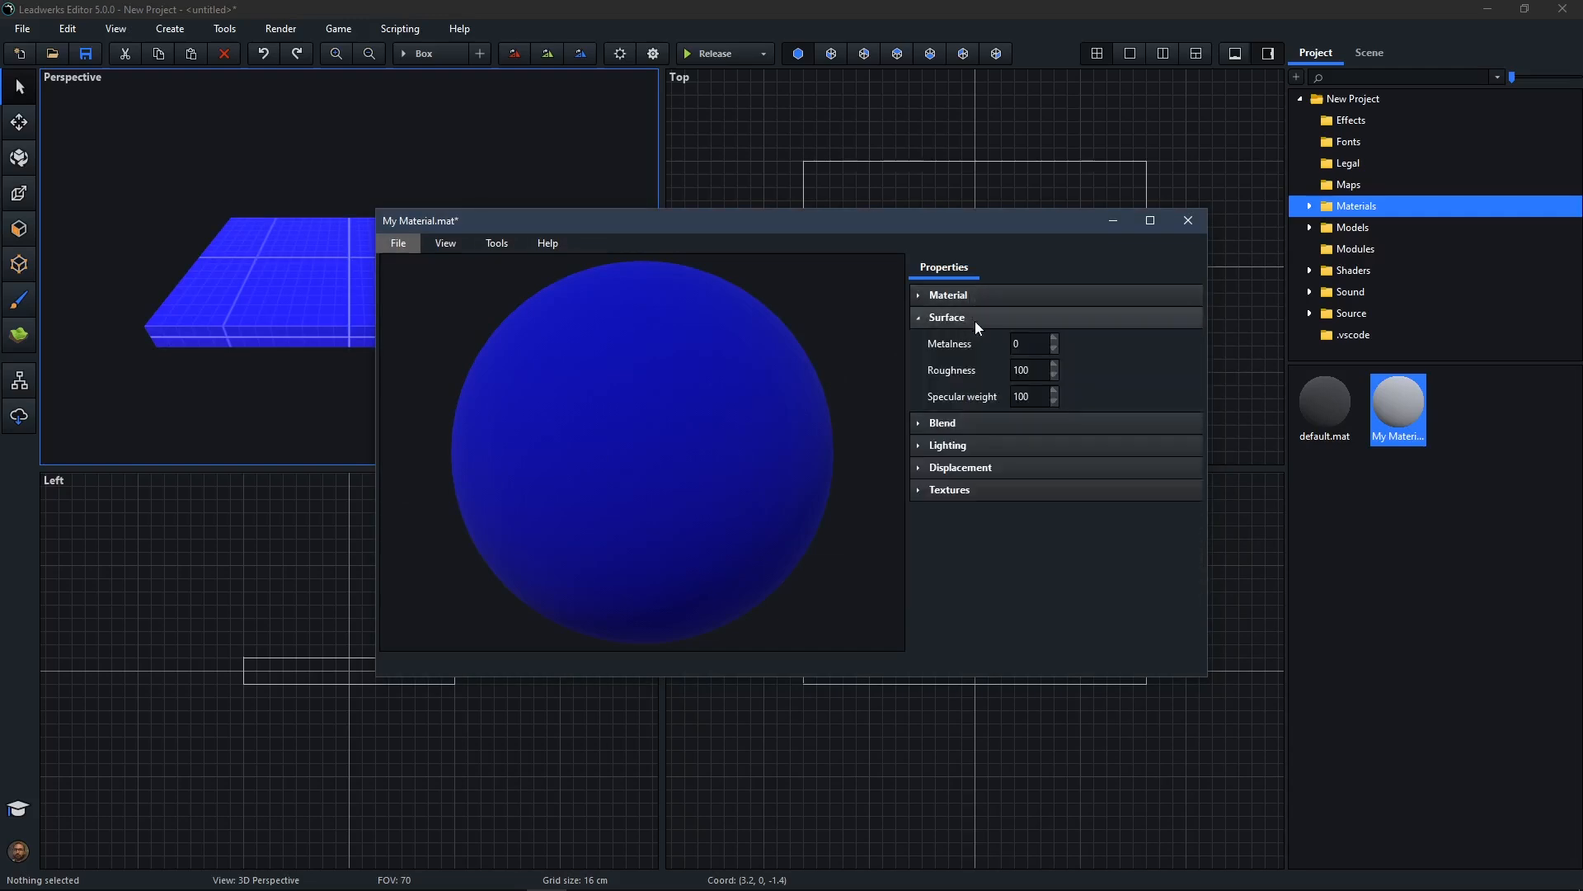
click(972, 316)
click(983, 339)
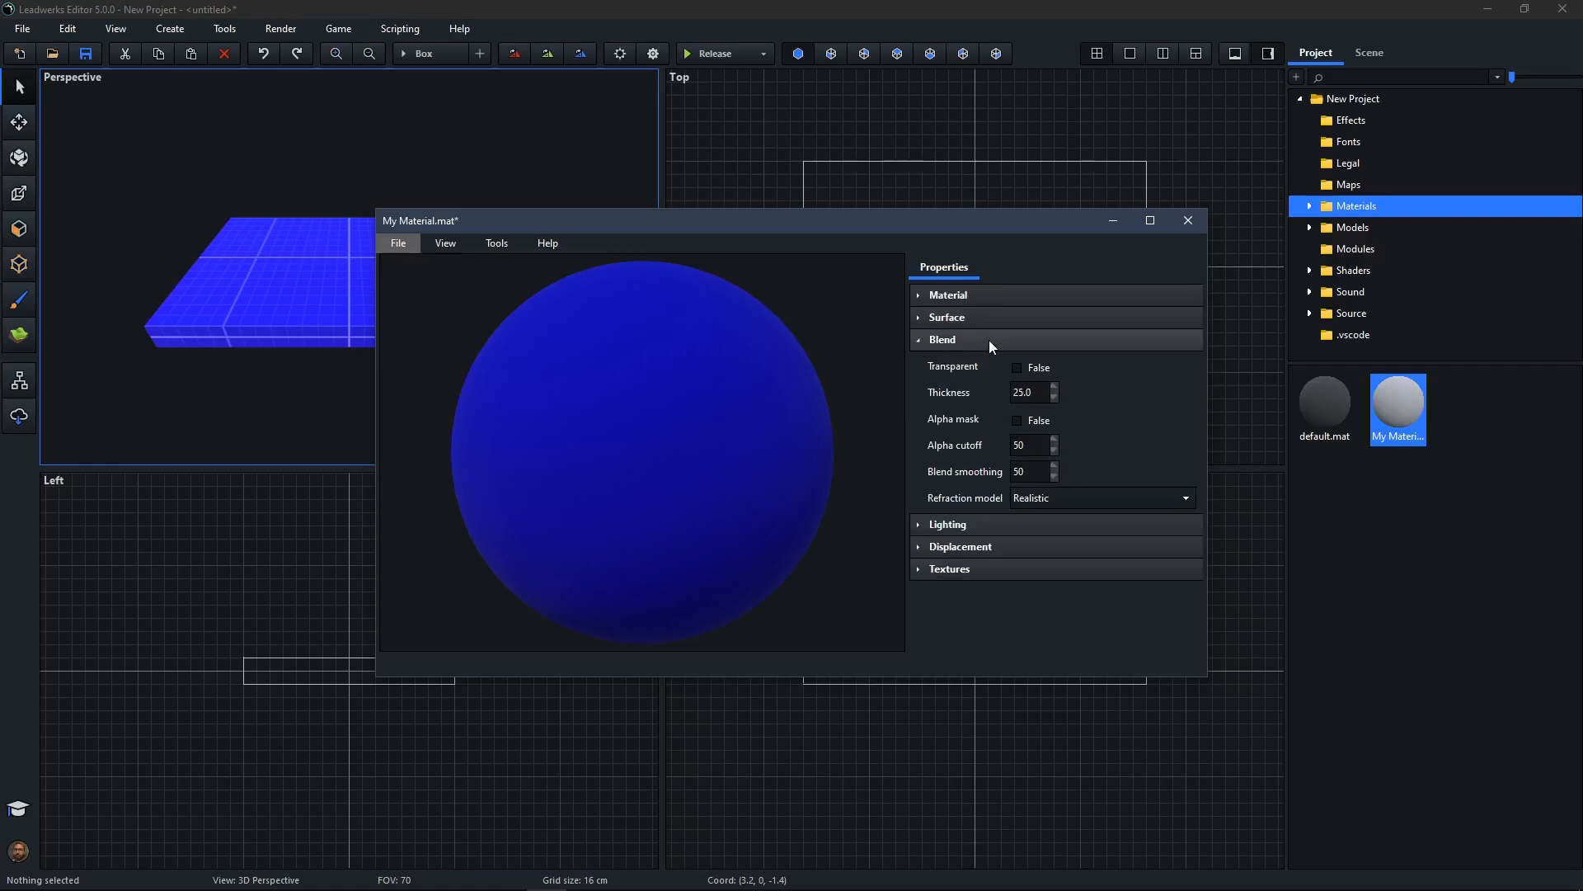
click(988, 340)
click(986, 362)
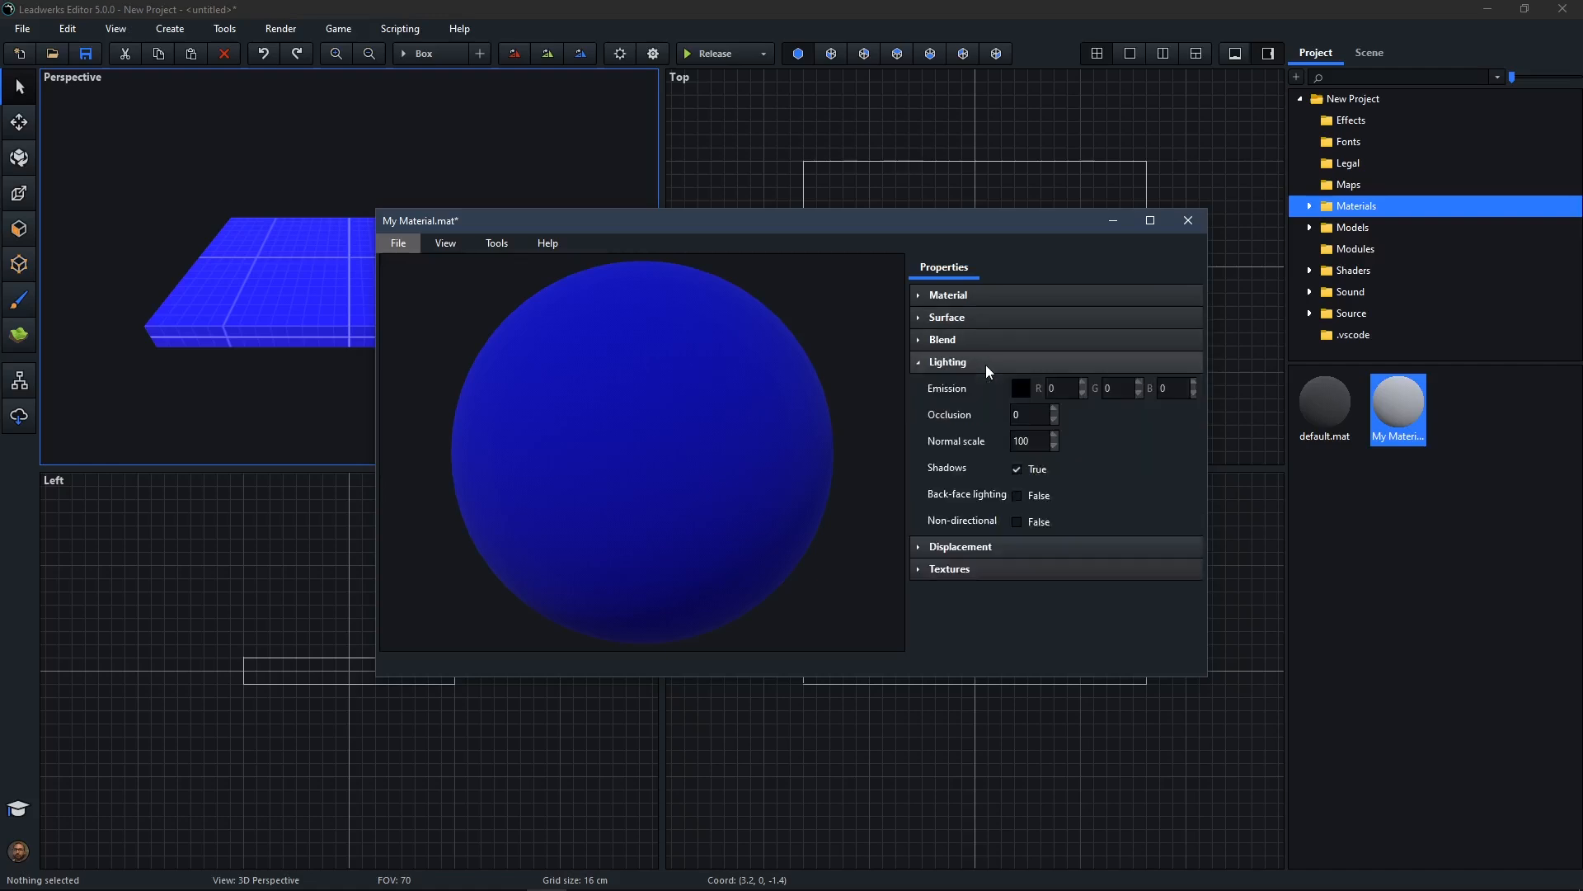
click(987, 362)
click(981, 385)
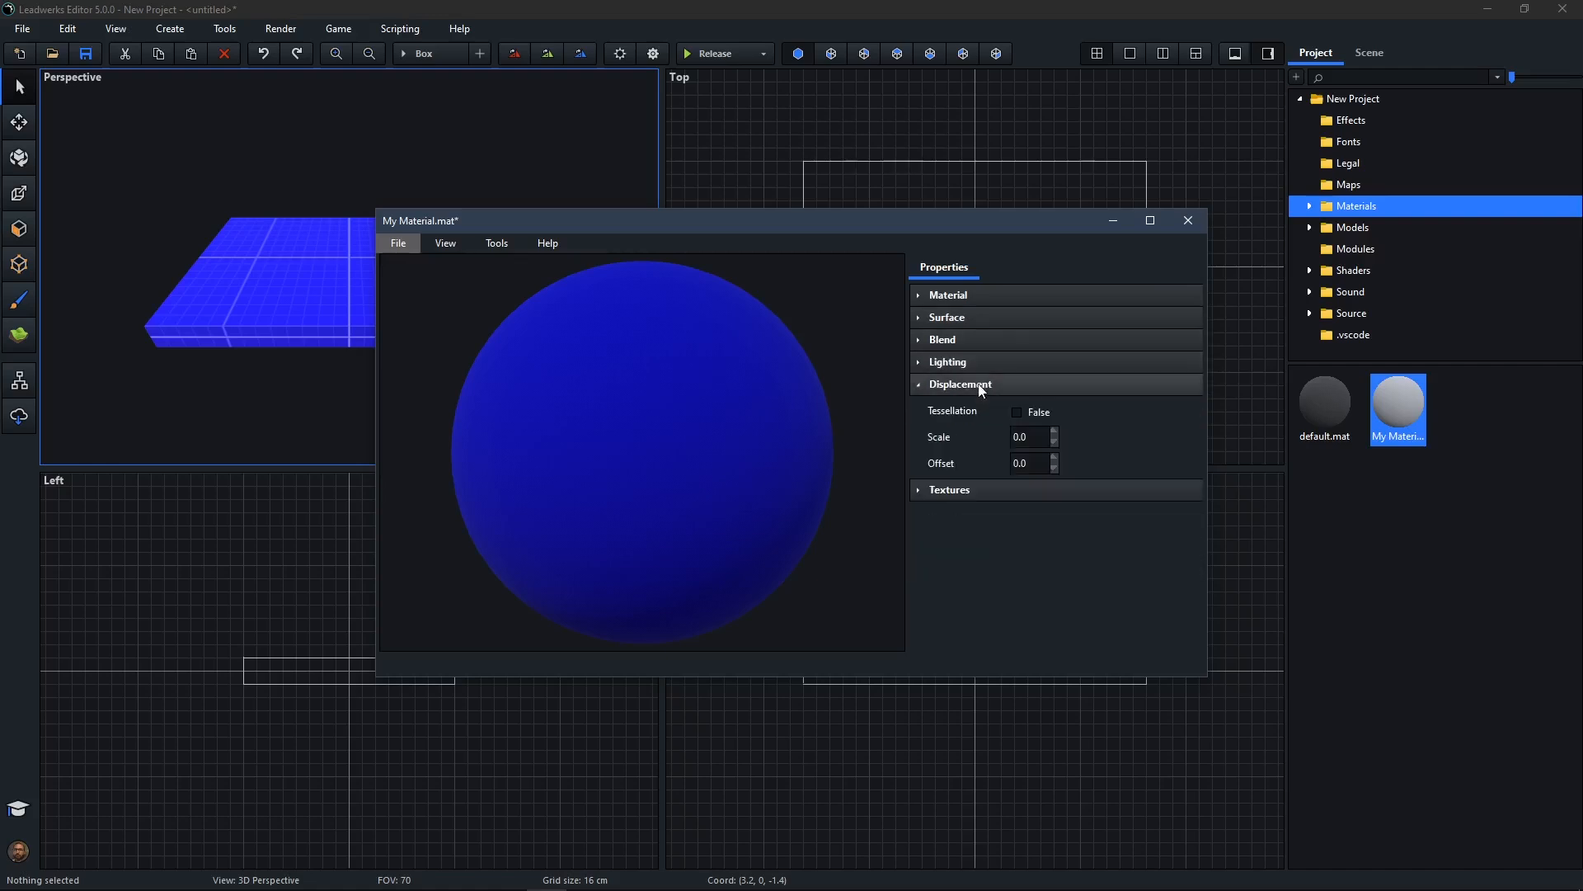
click(981, 386)
click(968, 405)
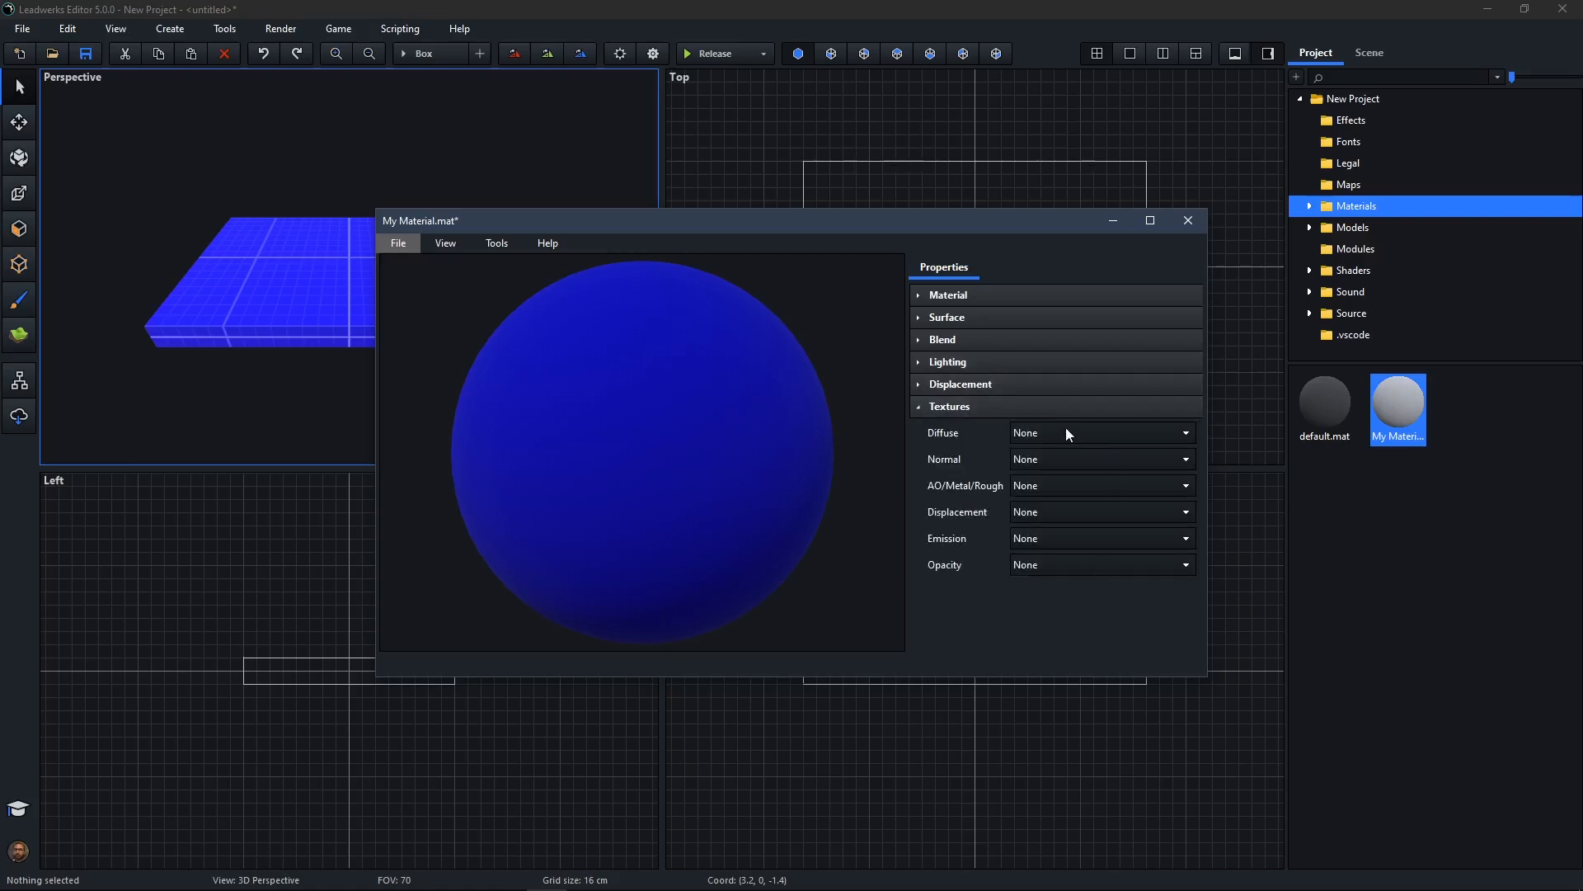
Close My Material and save its changes
click(1188, 221)
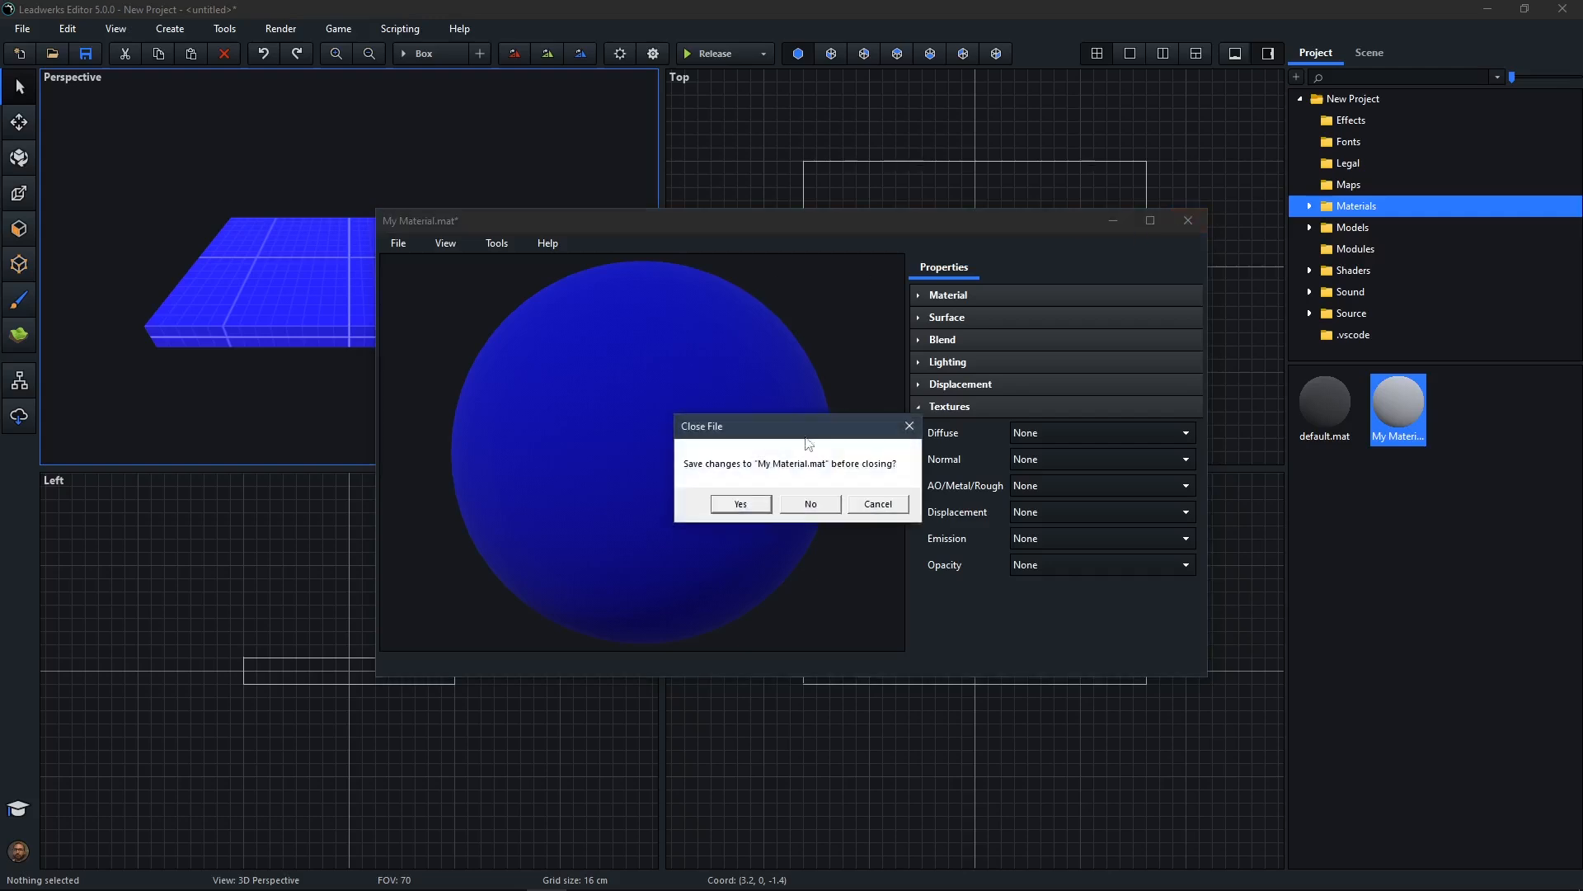
click(748, 497)
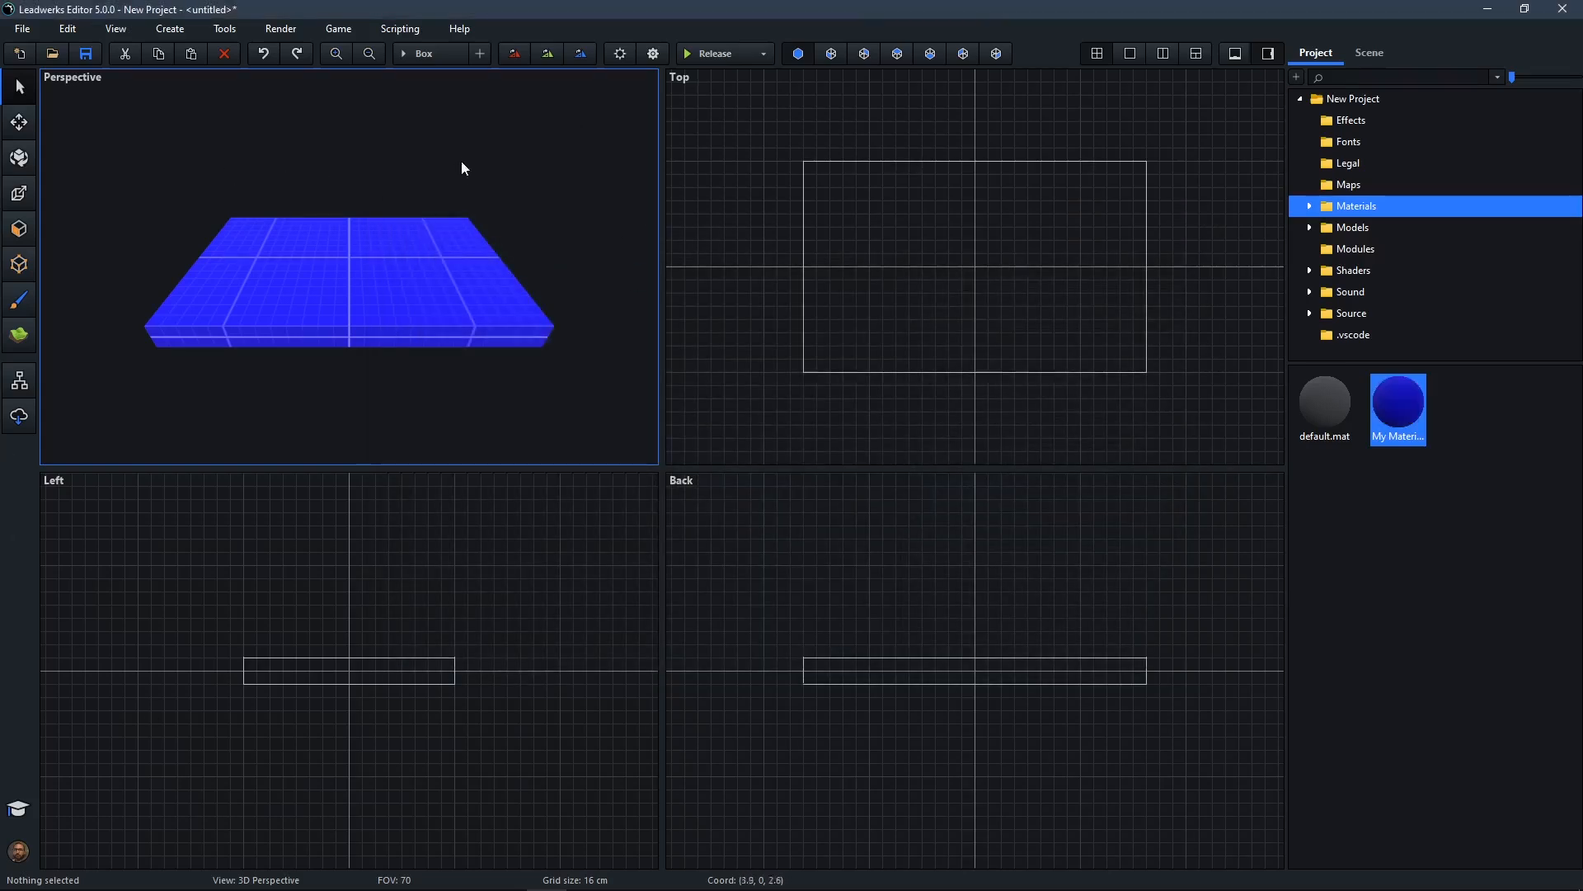
Install the 2K version of the Construction Waste 01 debris material from the online asset library
click(24, 418)
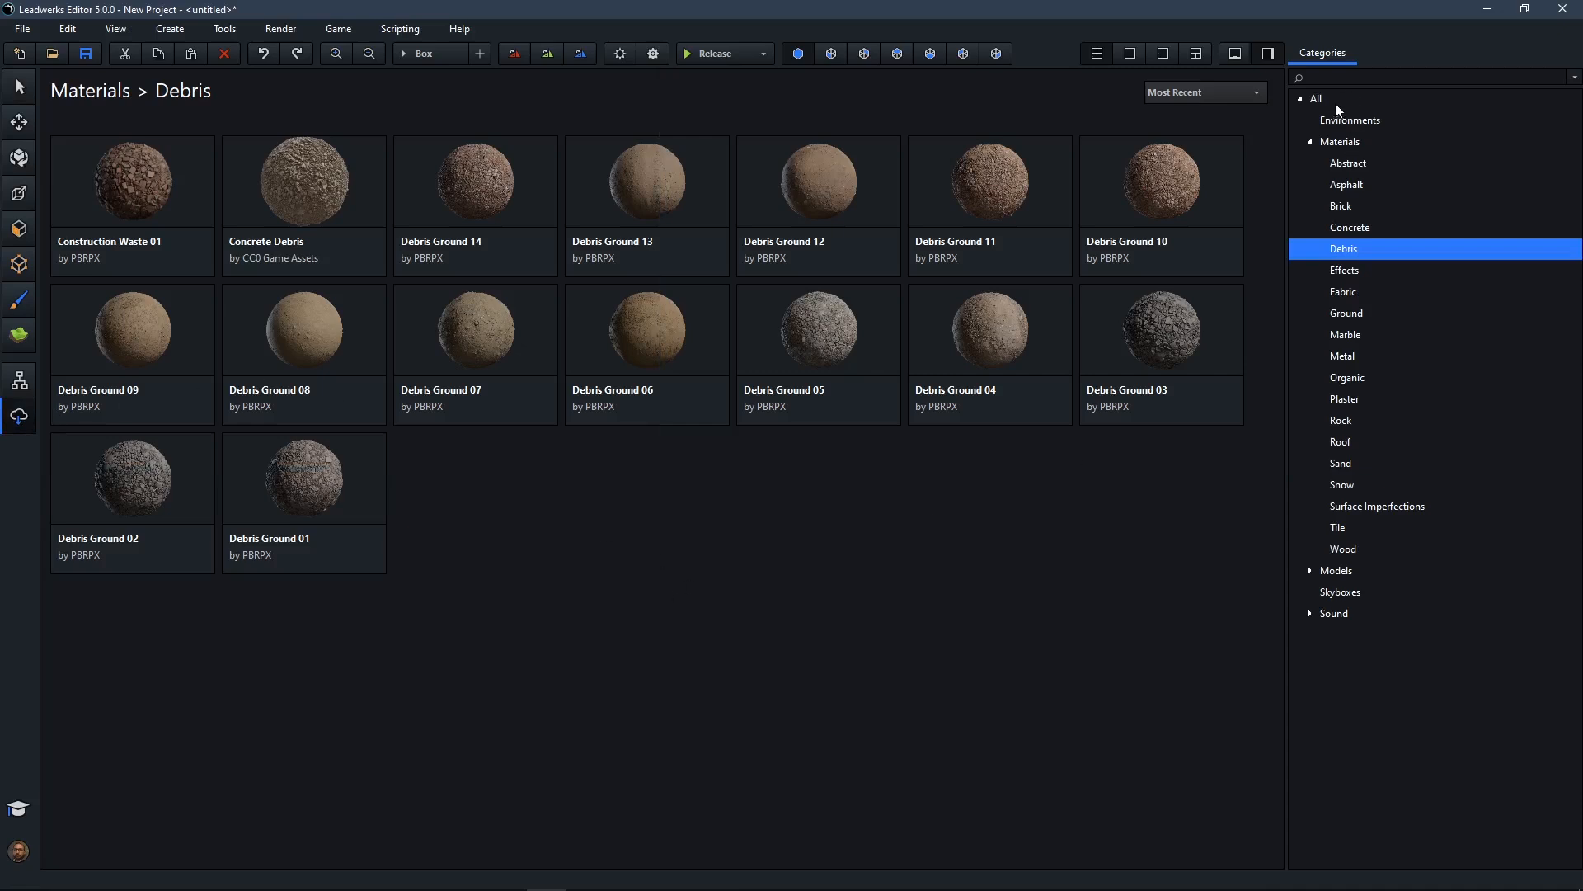
click(176, 211)
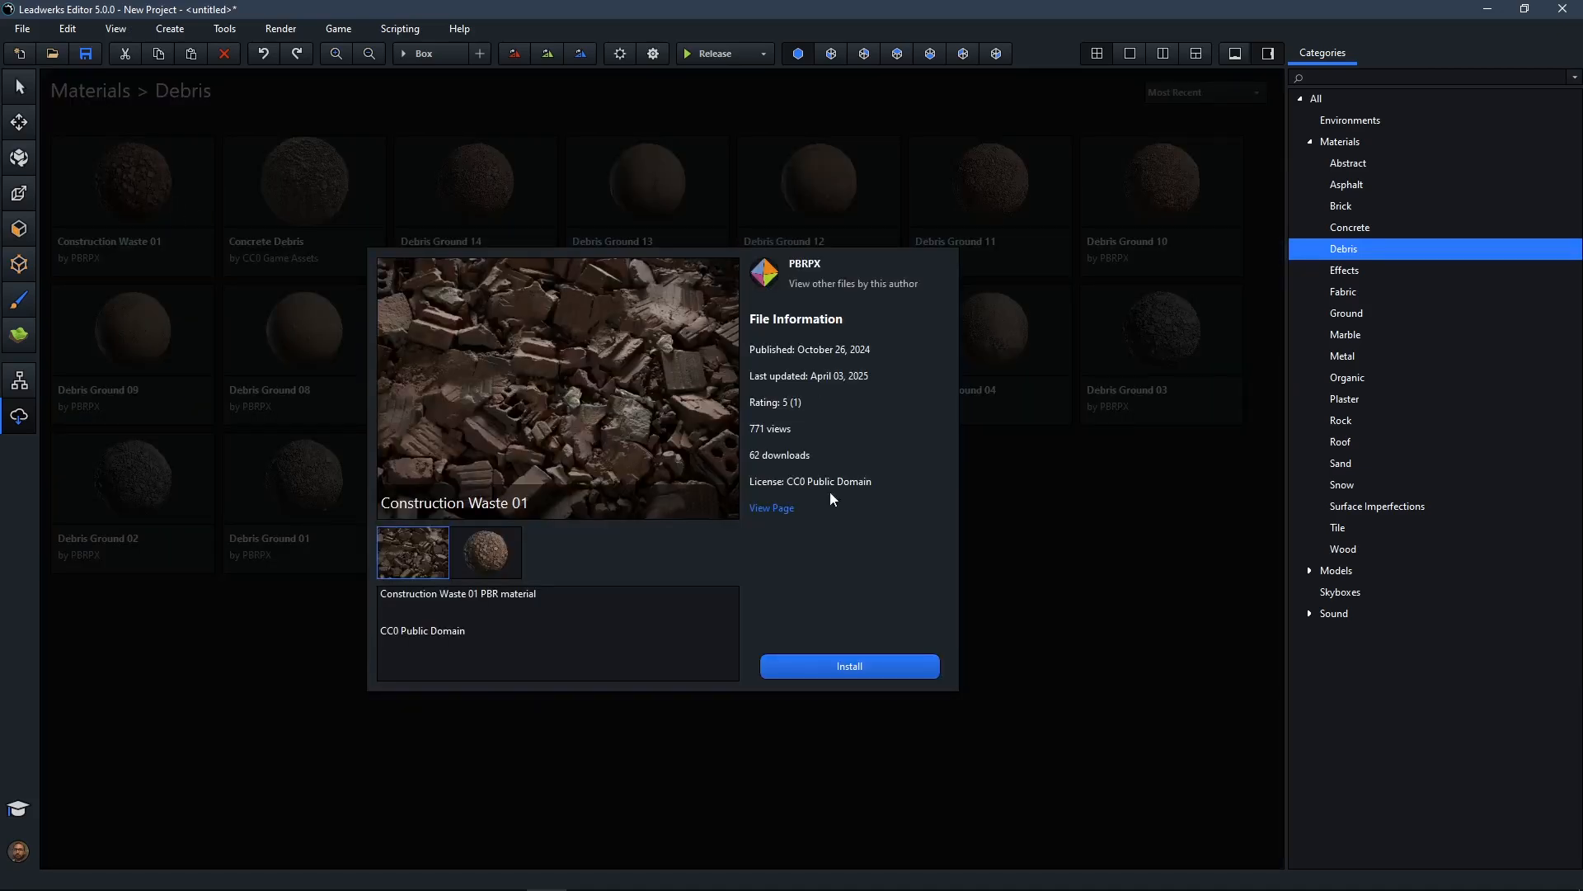
click(884, 668)
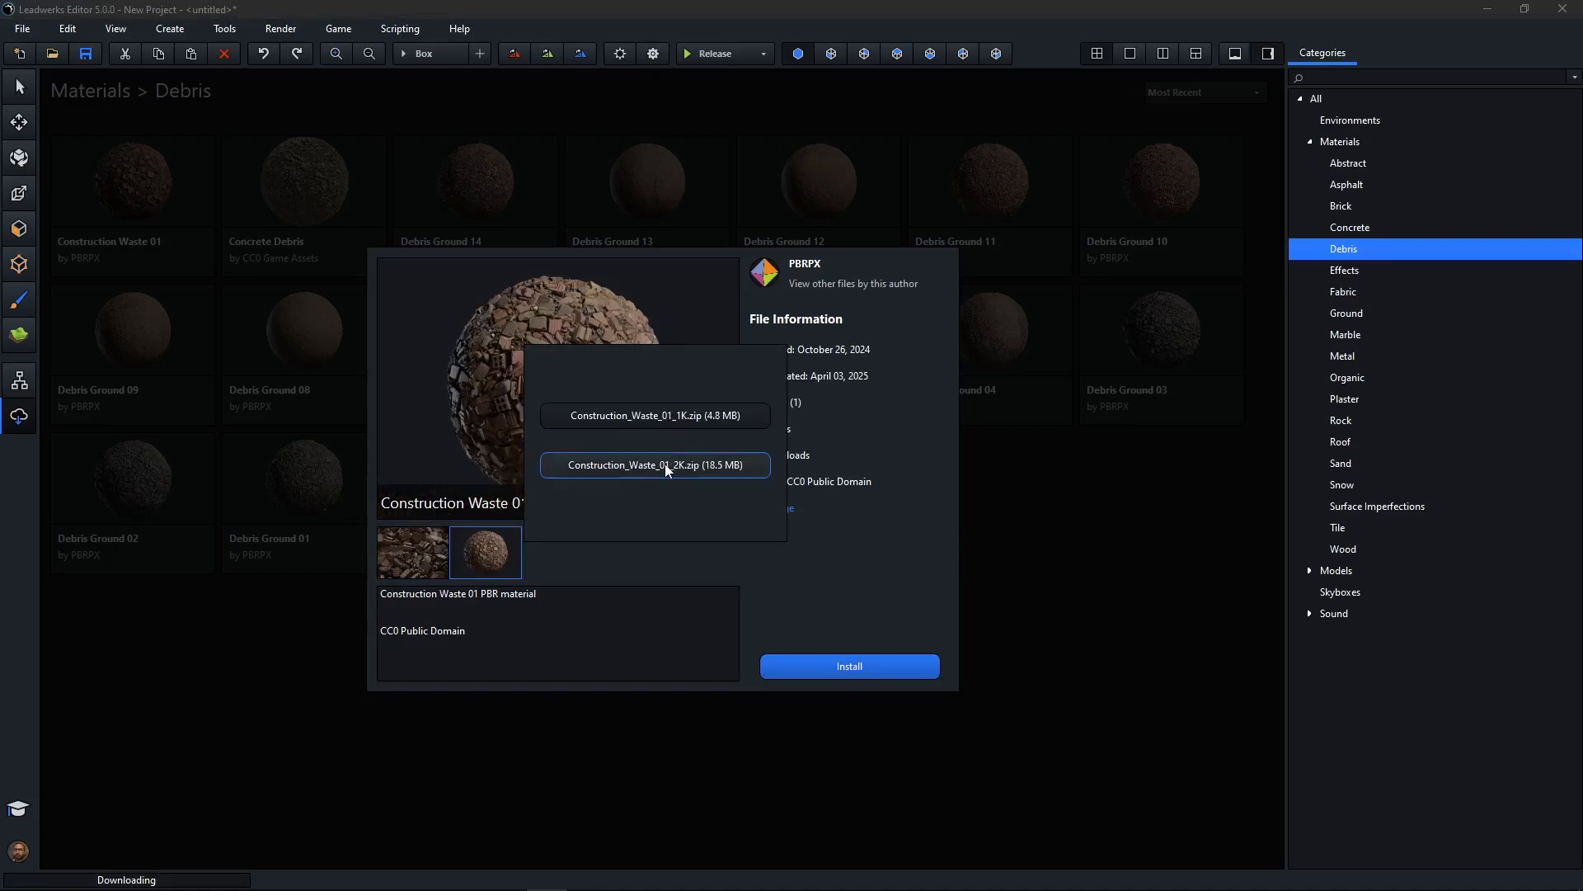
click(667, 466)
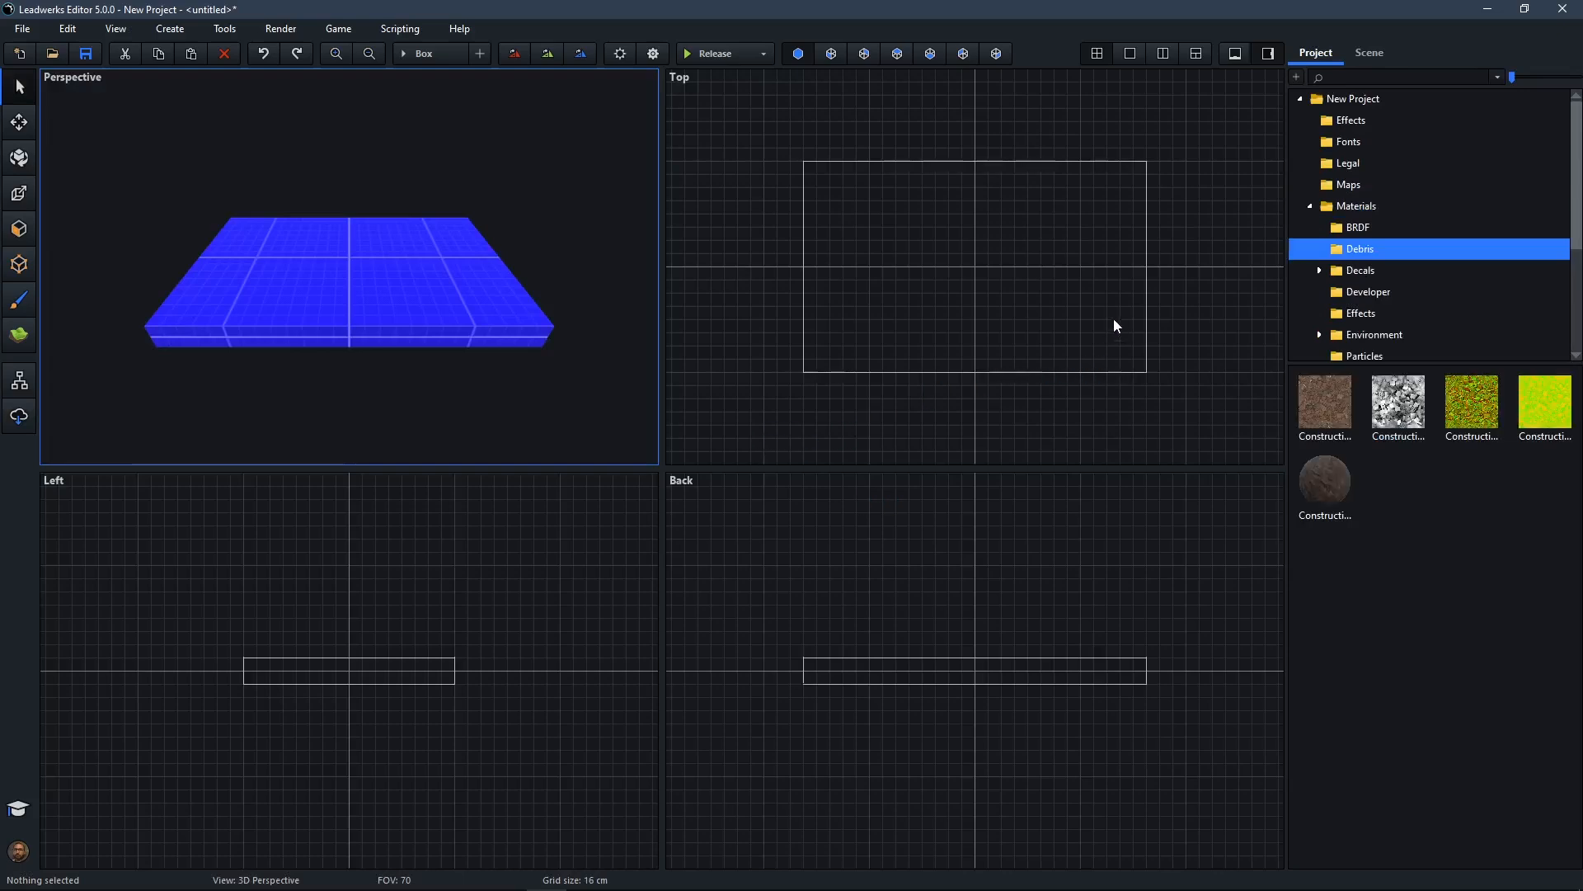
Apply the installed Construction_Waste_01 material to the box in the perspective view
drag(1329, 468, 386, 289)
scroll(409, 228, up, 2)
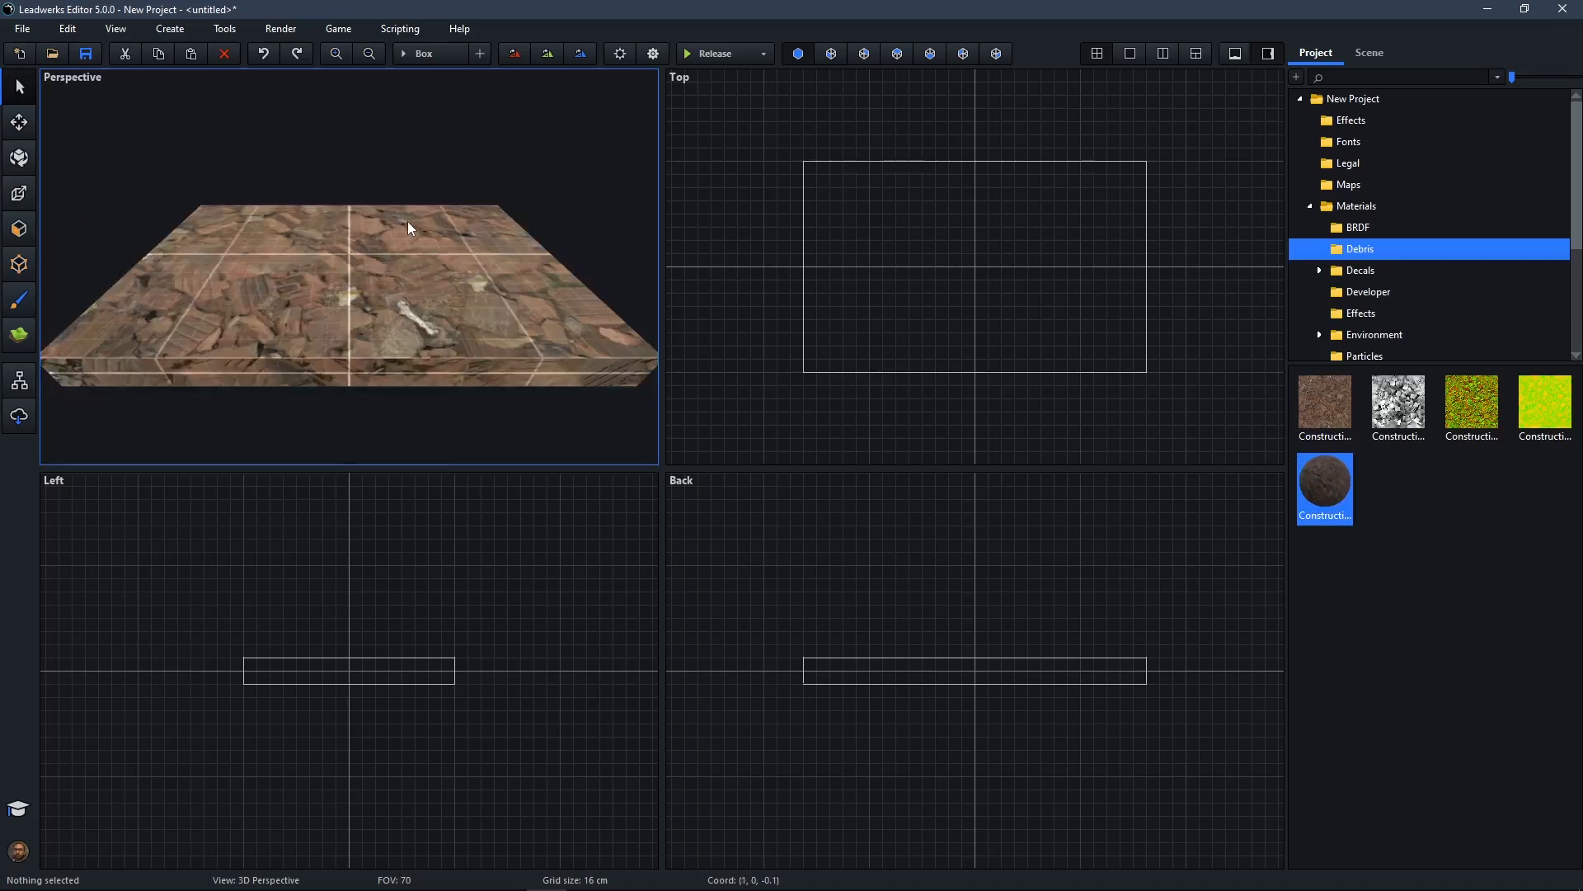
Open the Construction_Waste_01 material and examine its diffuse and normal textures in the texture viewer
double_click(1327, 493)
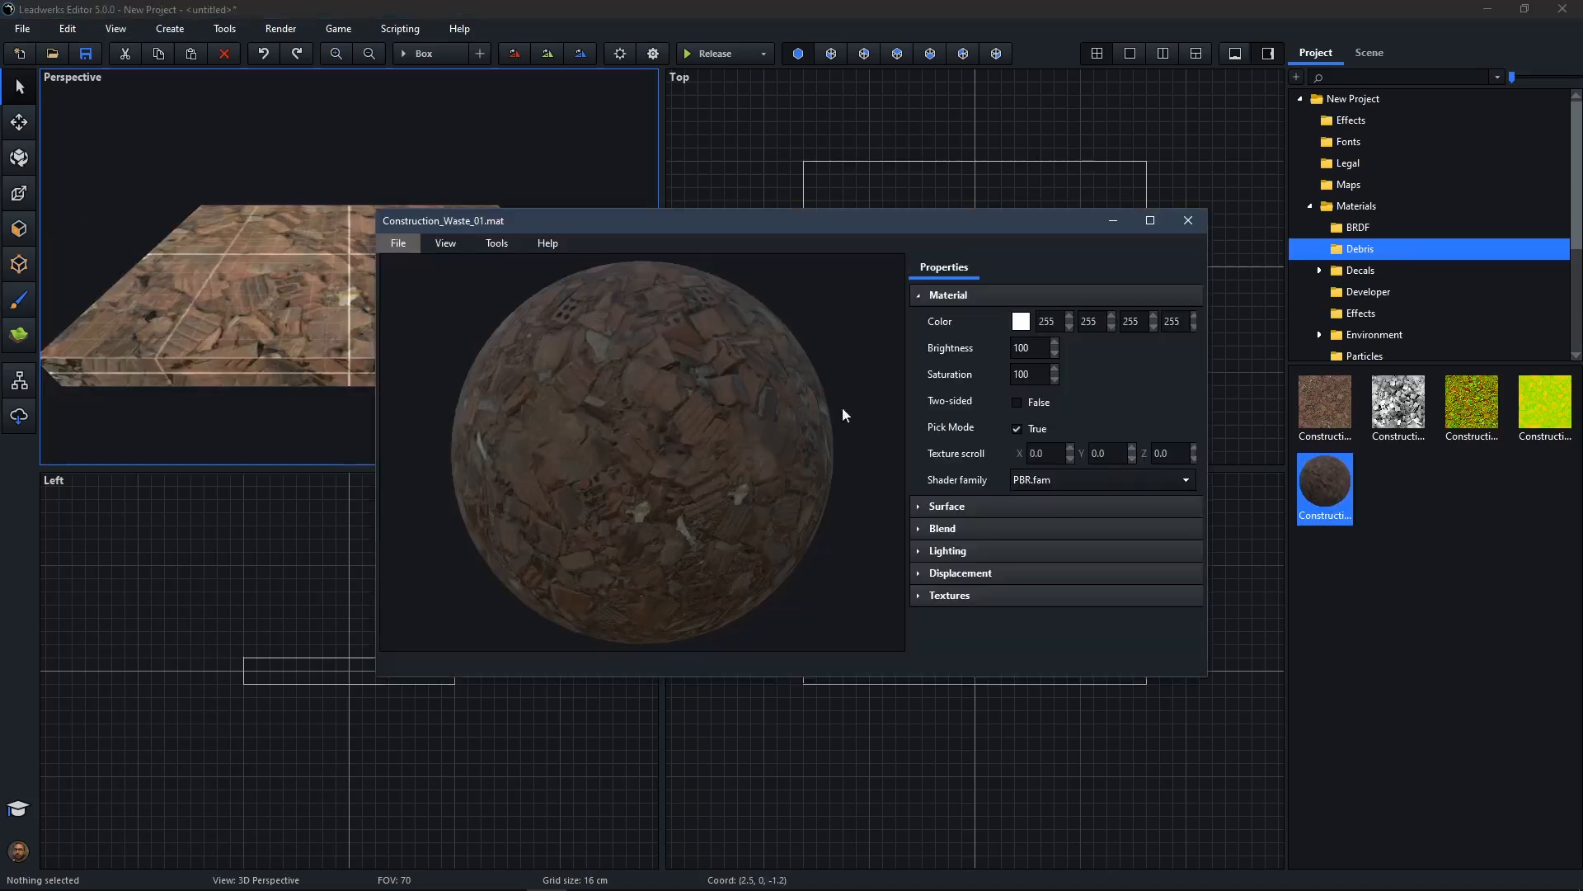
click(978, 299)
click(979, 408)
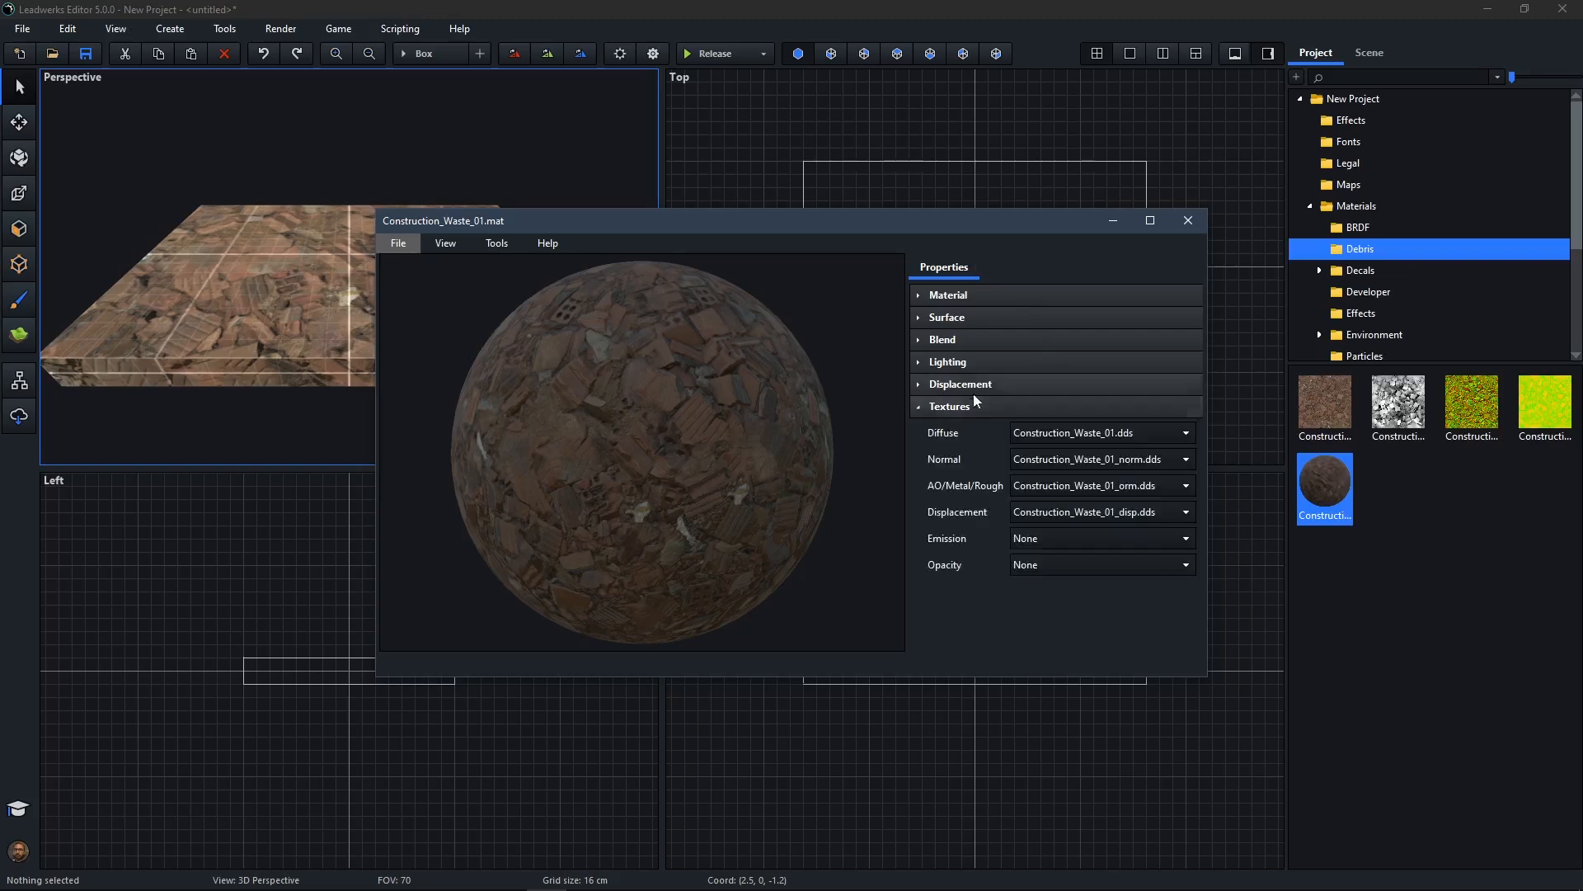
click(1146, 443)
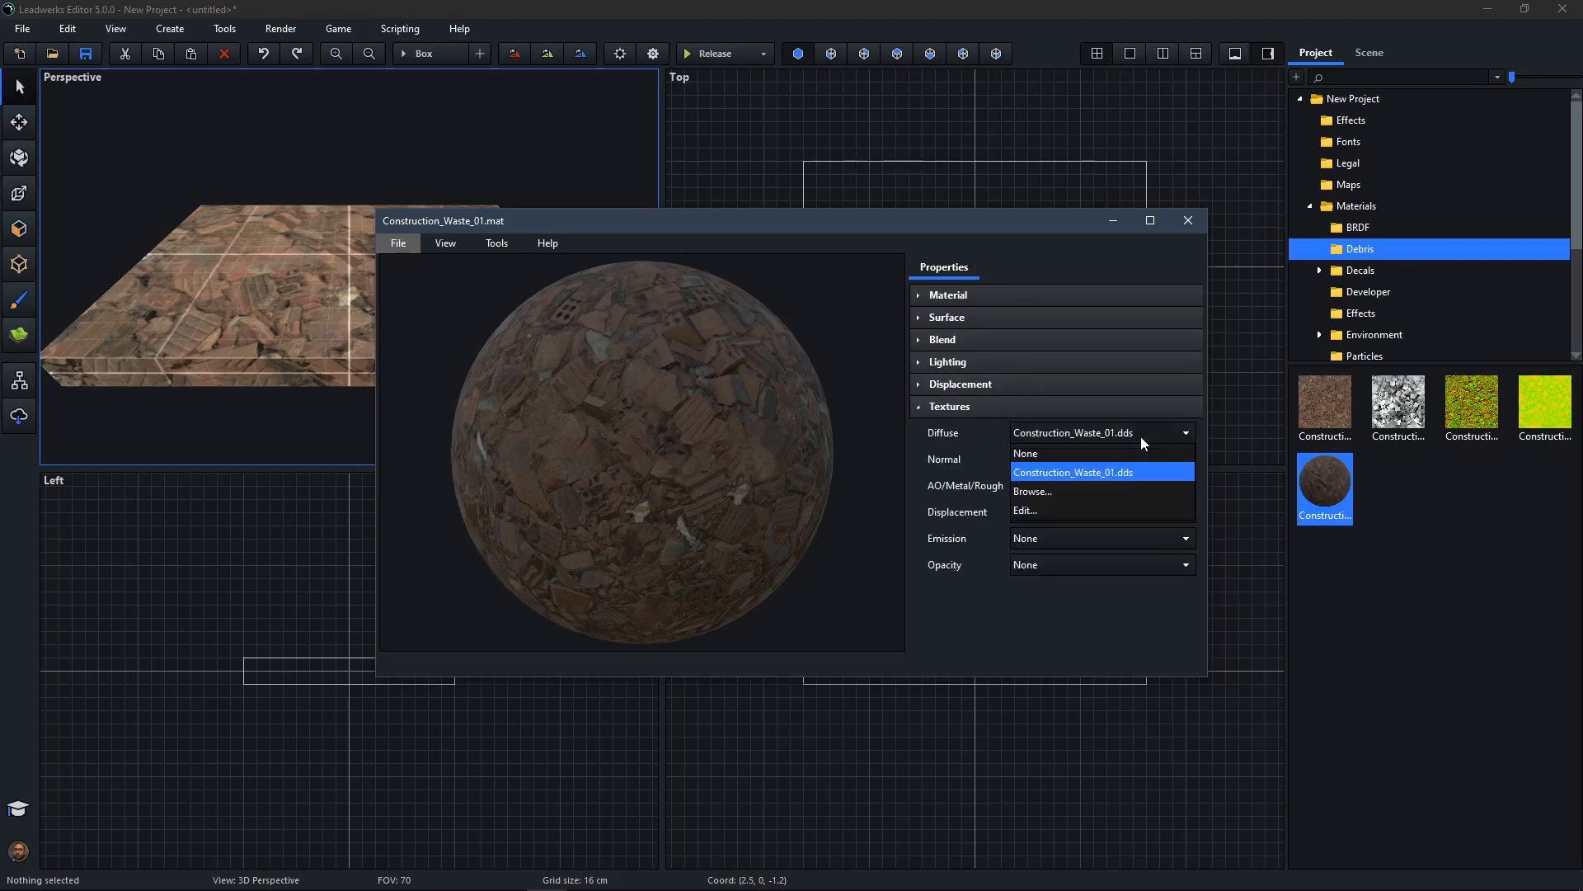
click(1036, 512)
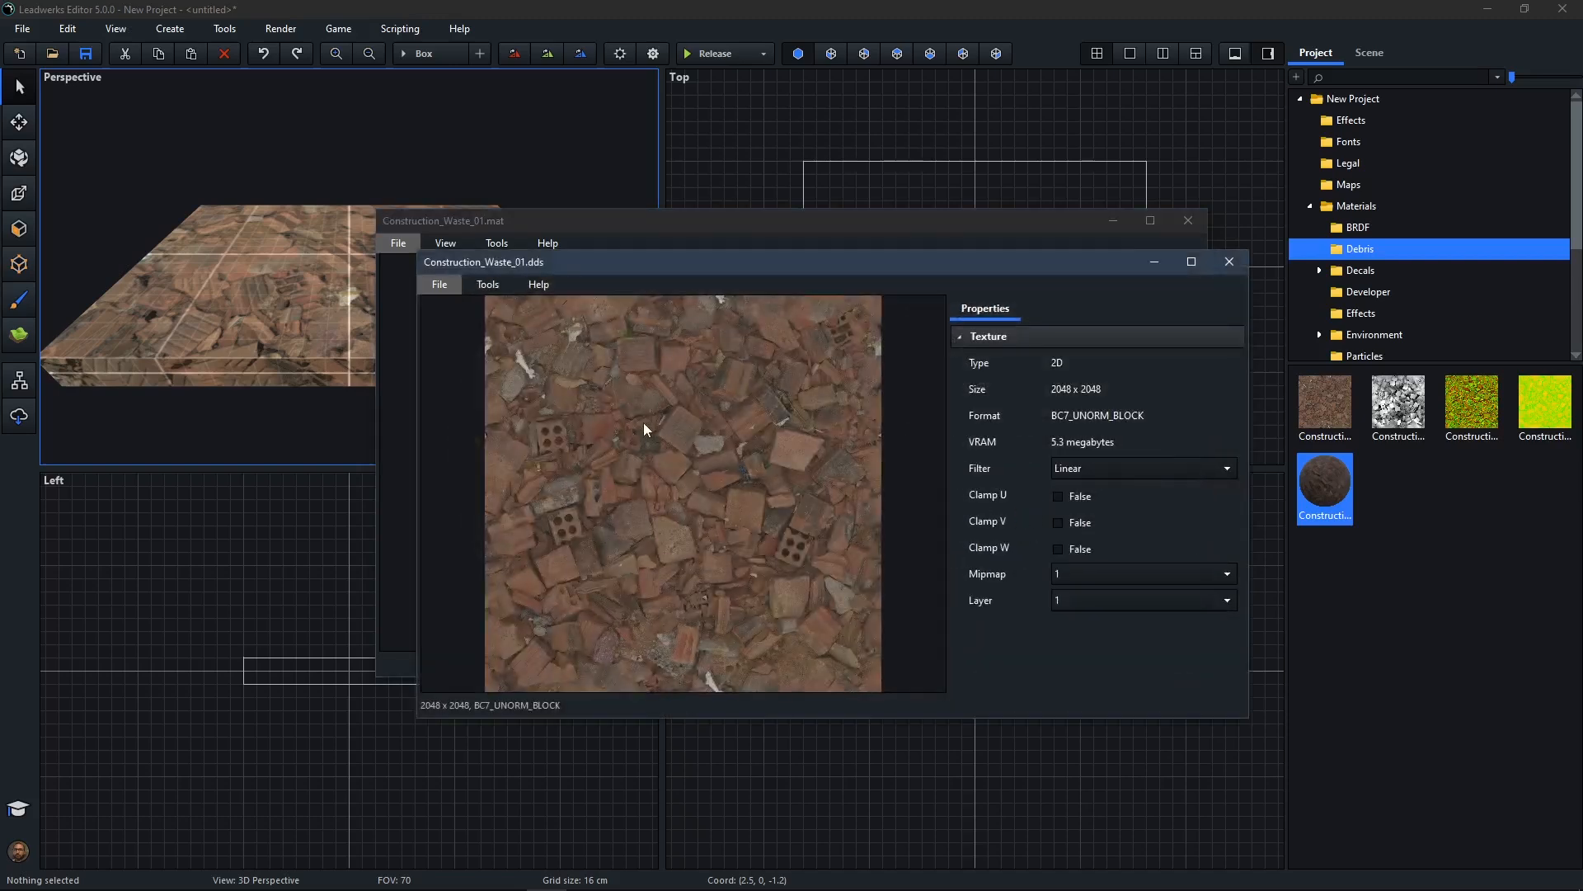
click(1229, 262)
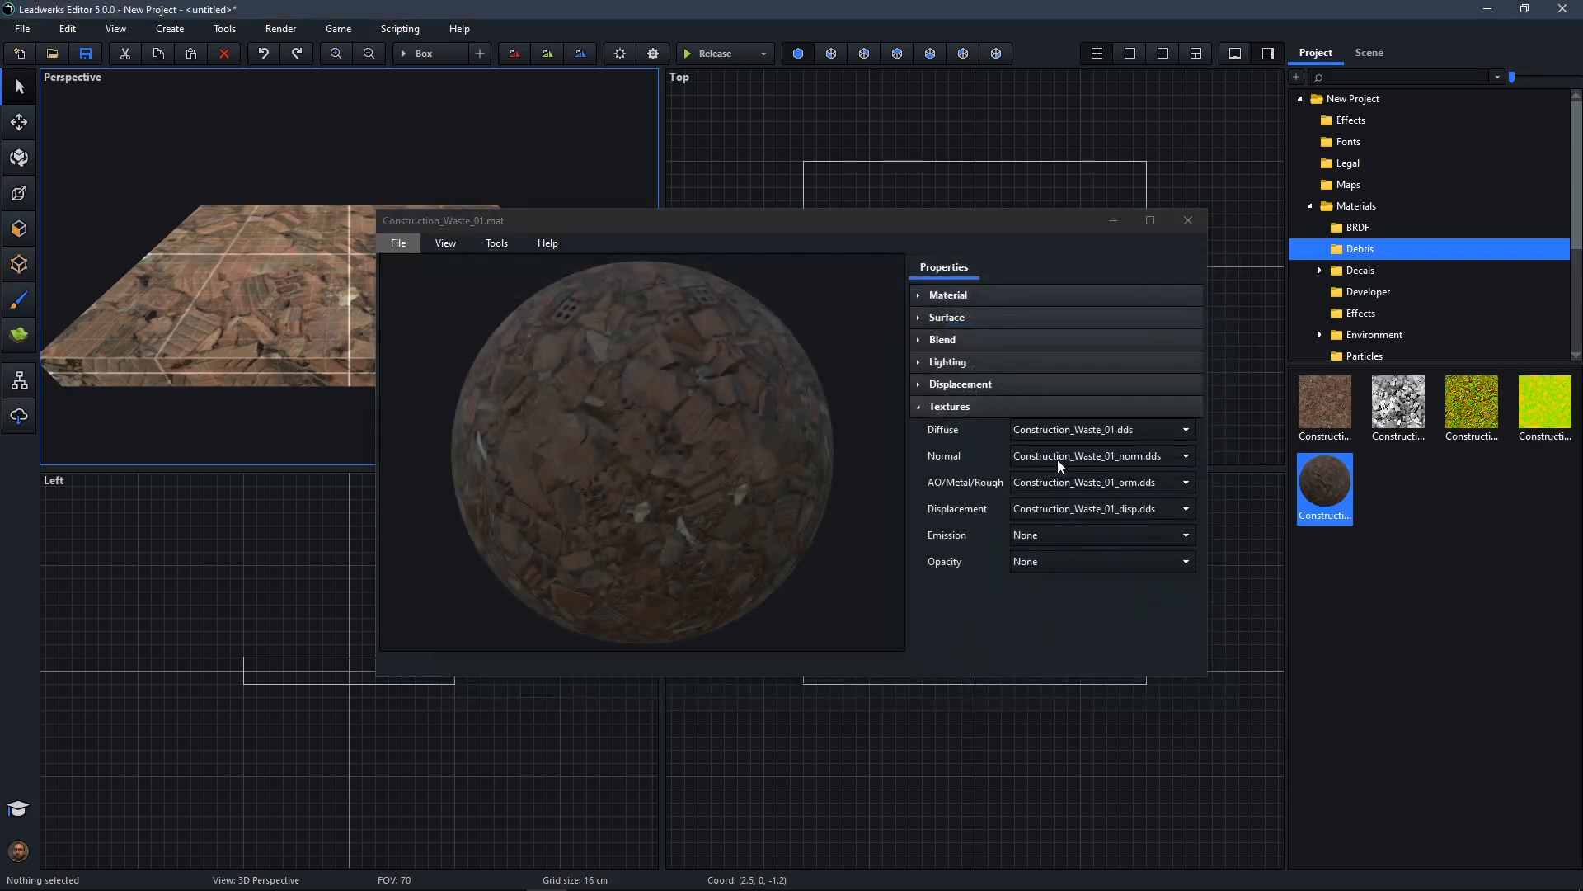
click(1060, 460)
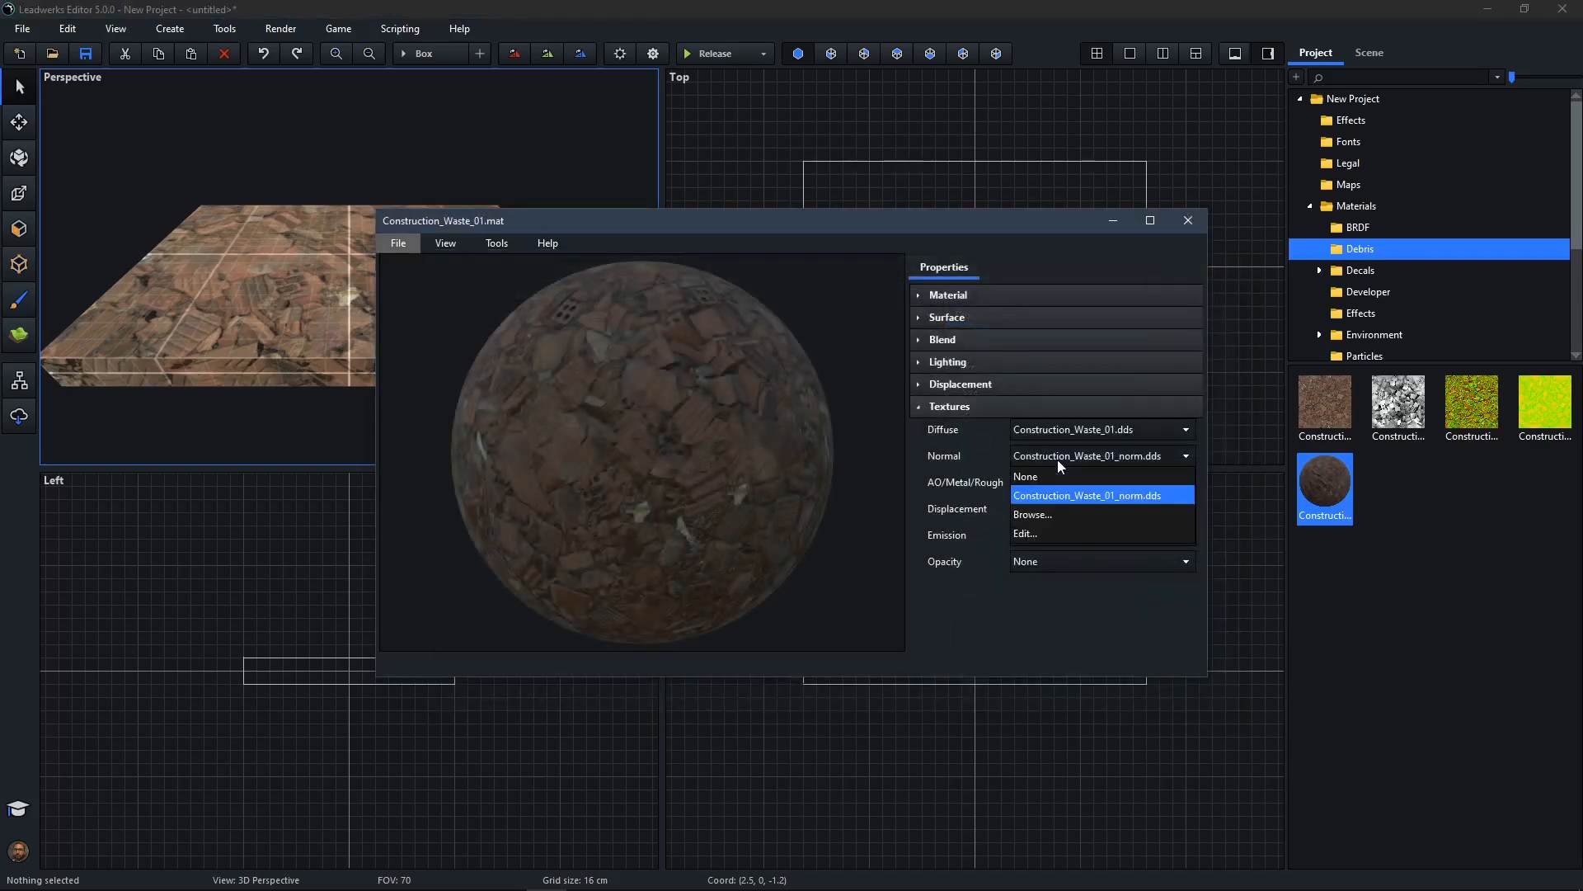
click(1045, 535)
drag(742, 270, 557, 324)
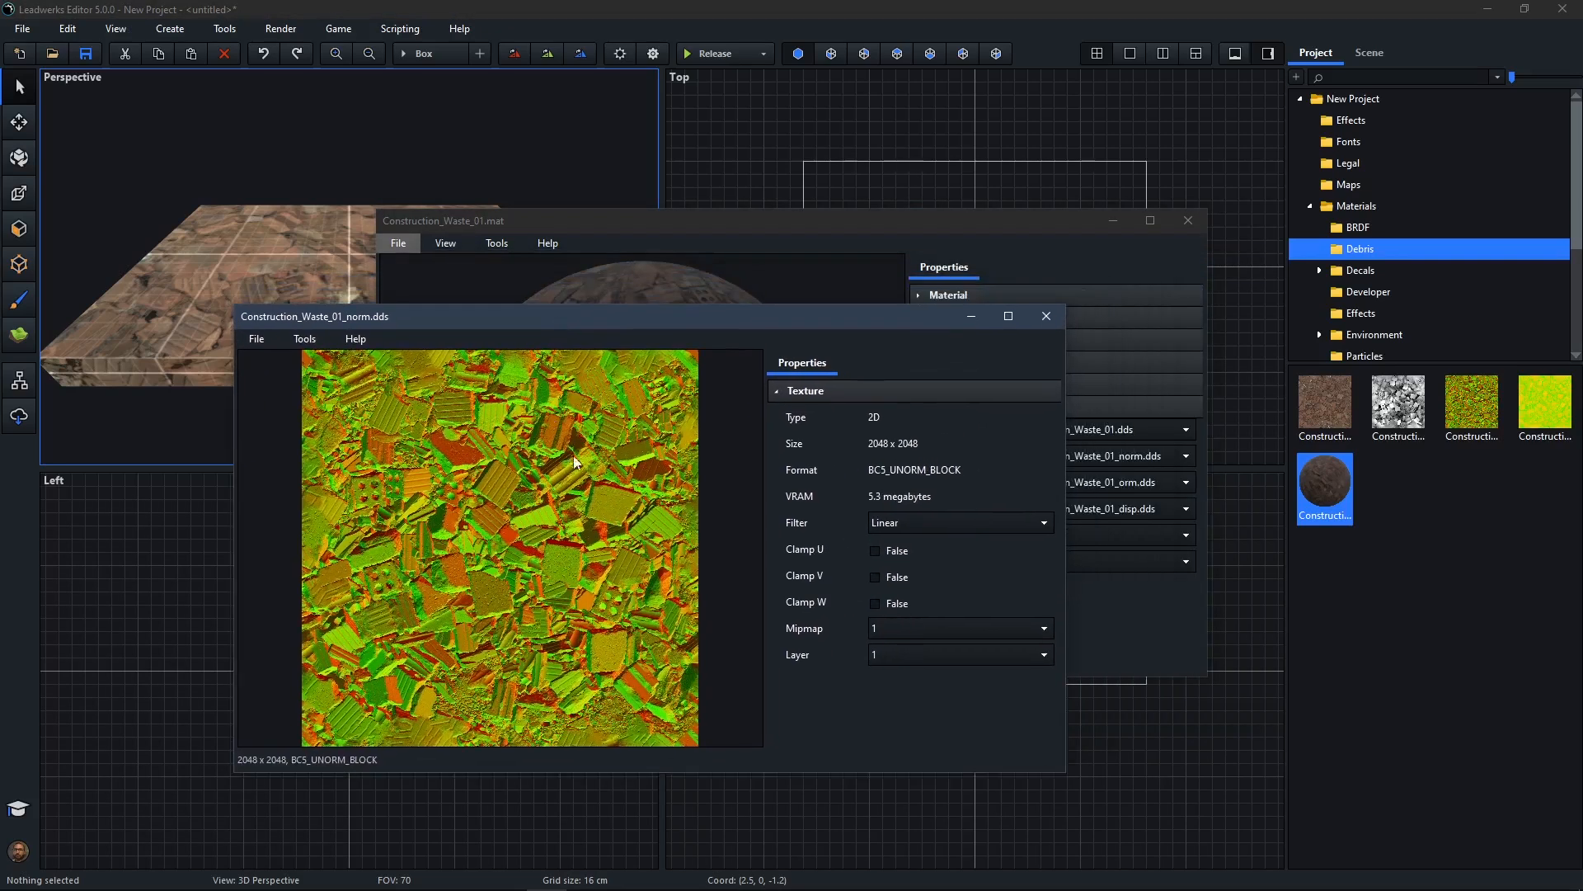
click(1046, 317)
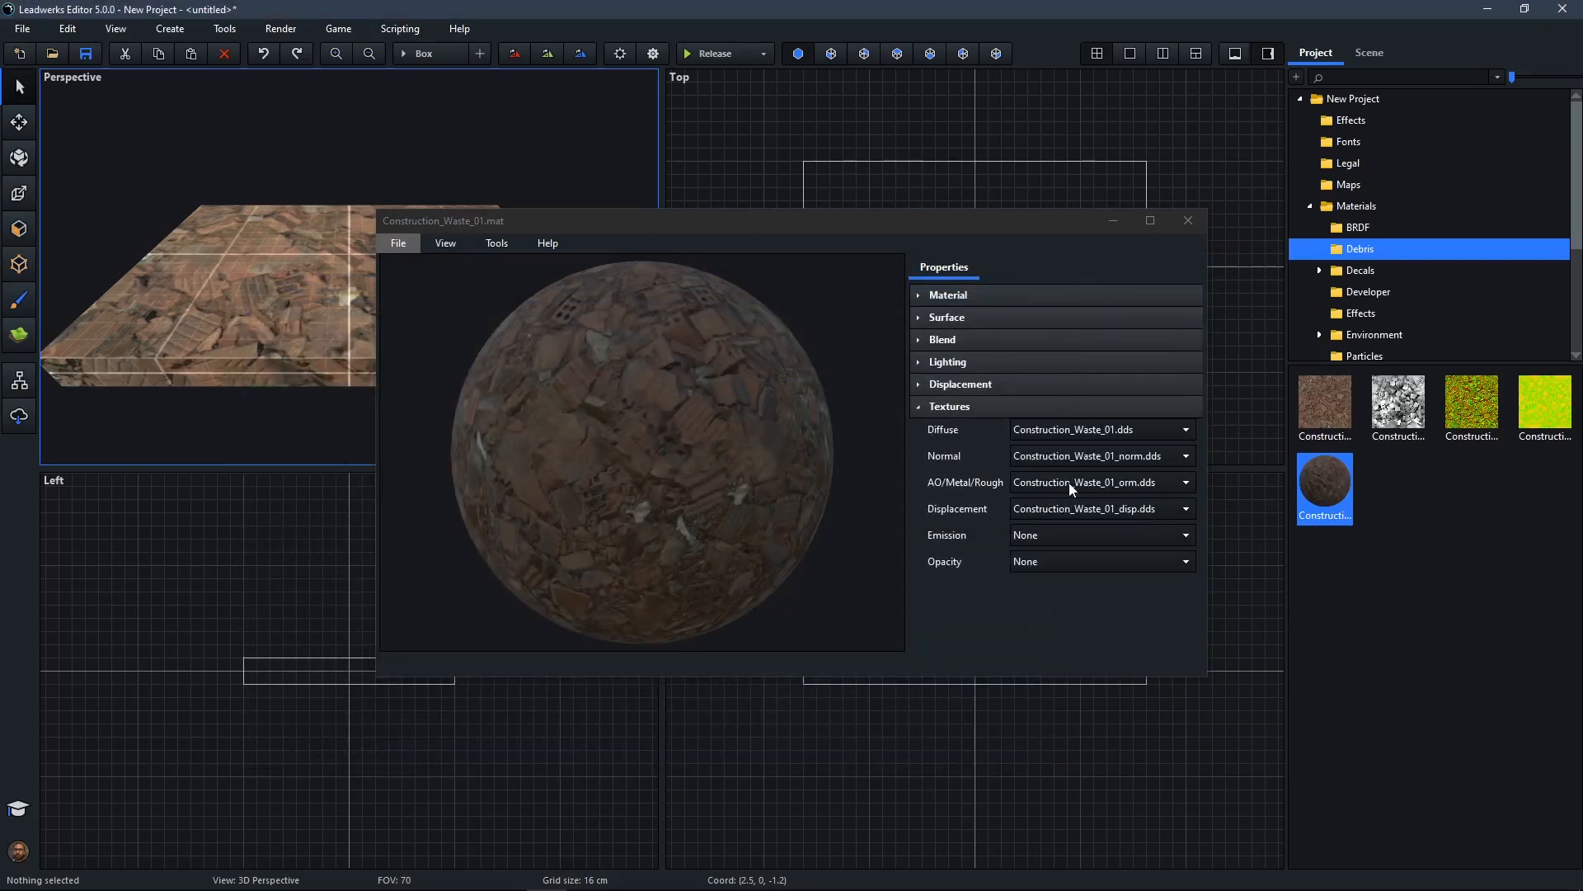
Examine the AO/Metal/Rough and displacement textures of Construction_Waste_01, and collapse its texture settings
click(1094, 485)
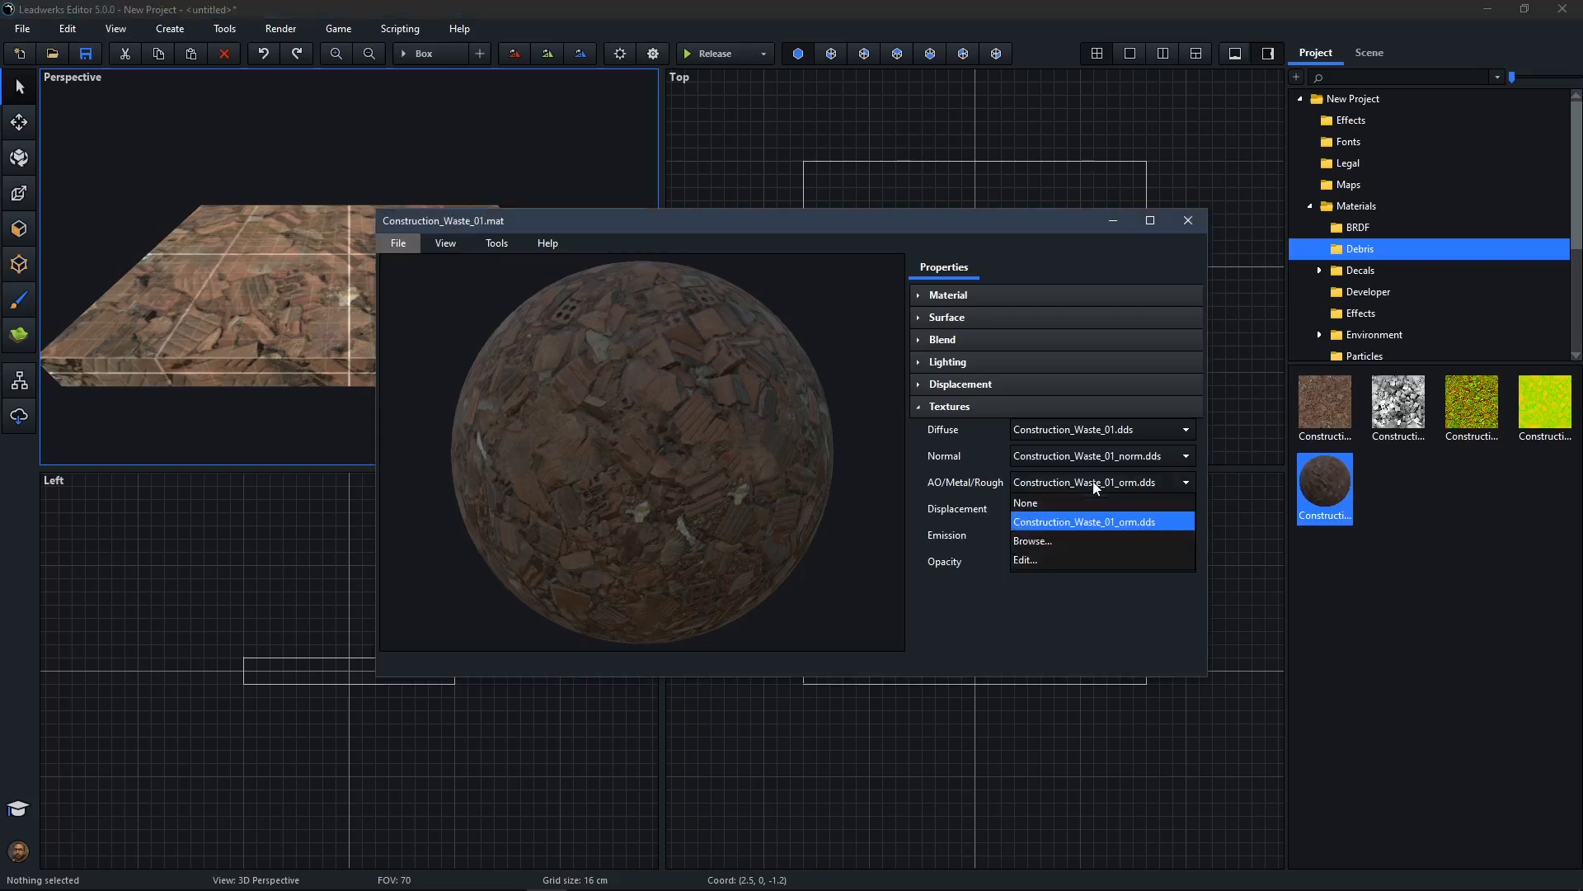
click(1036, 560)
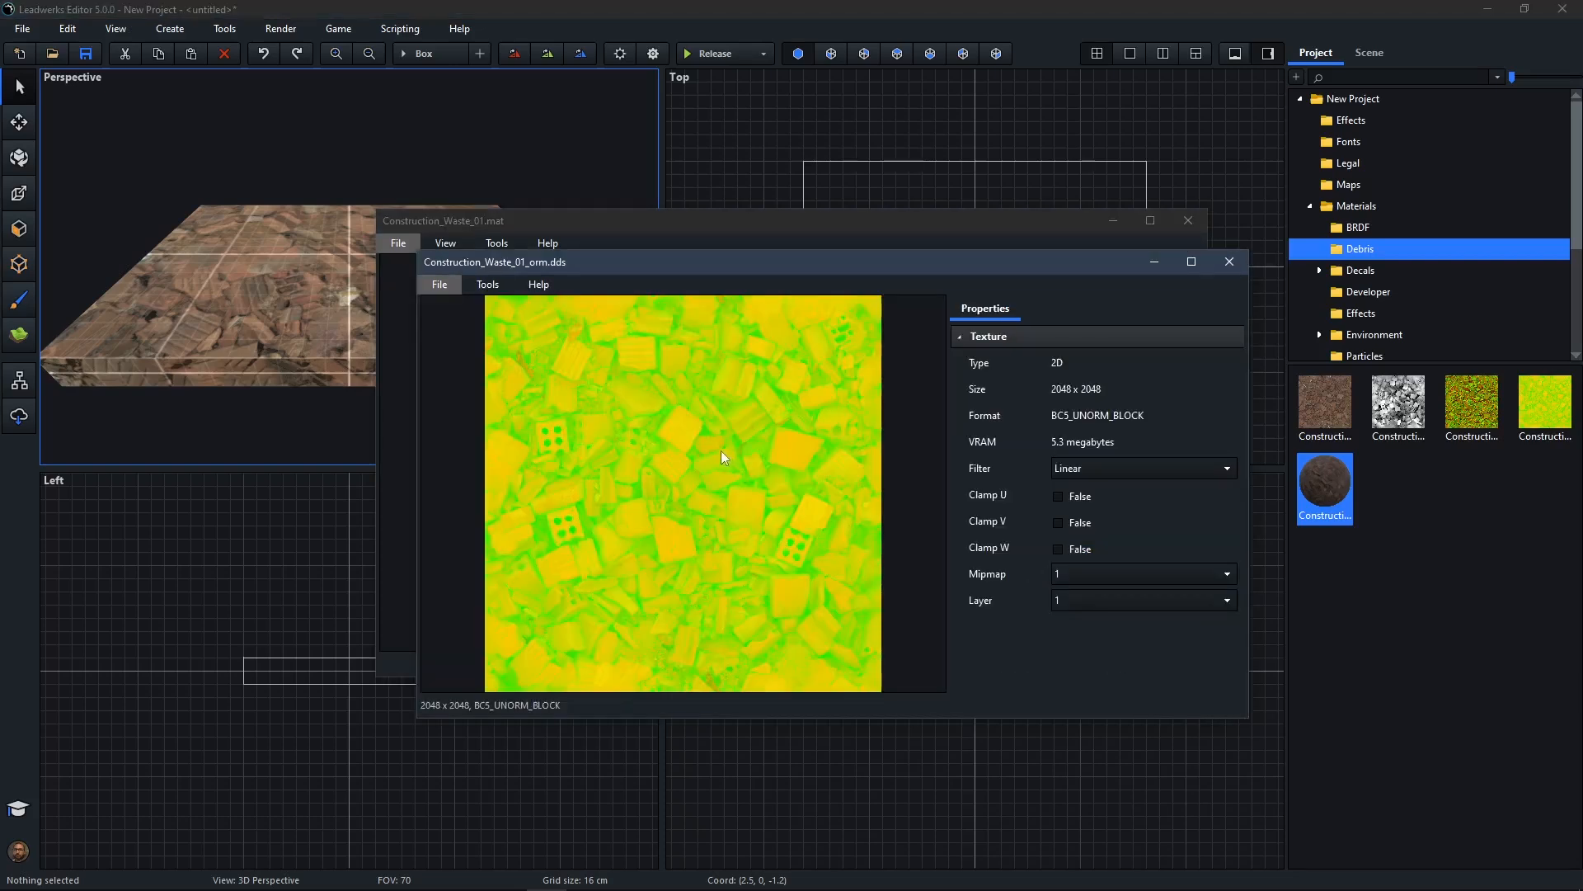
click(1230, 263)
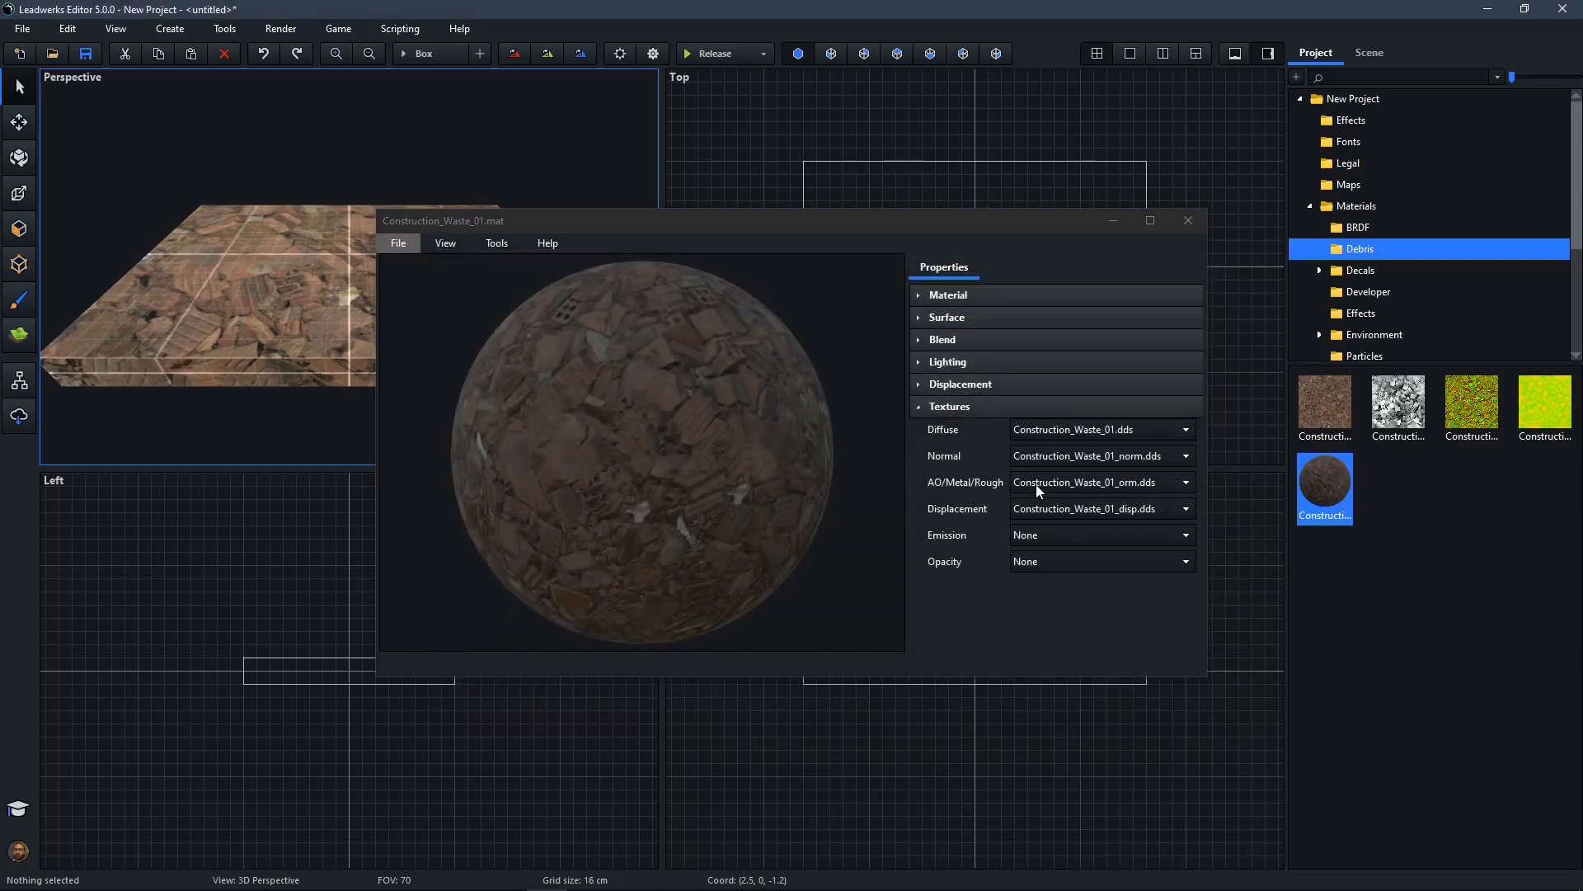
click(1074, 509)
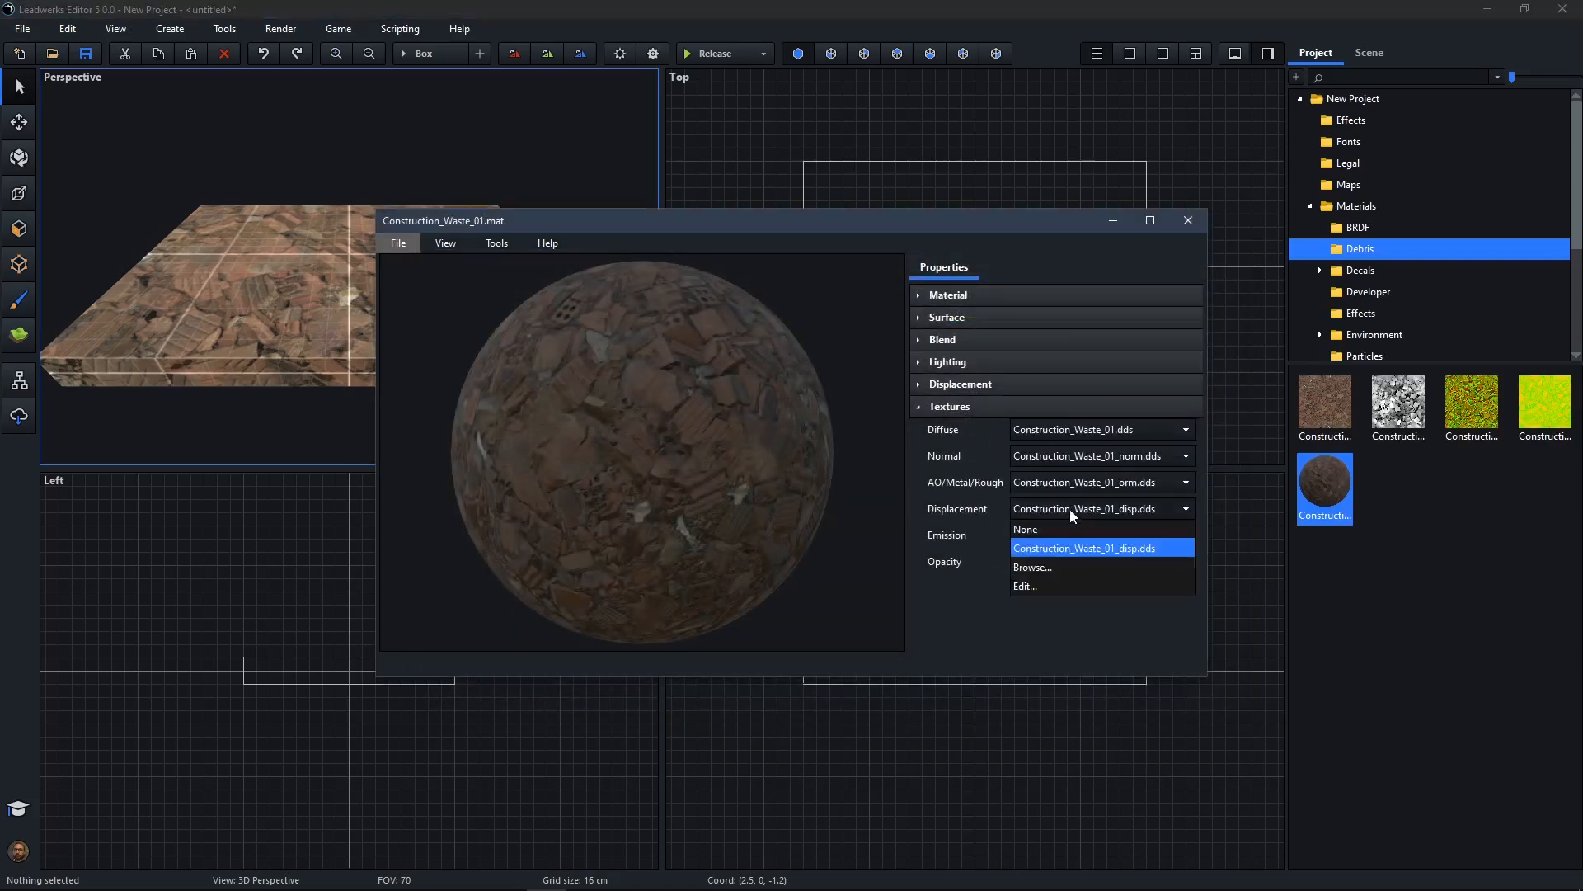
click(1052, 587)
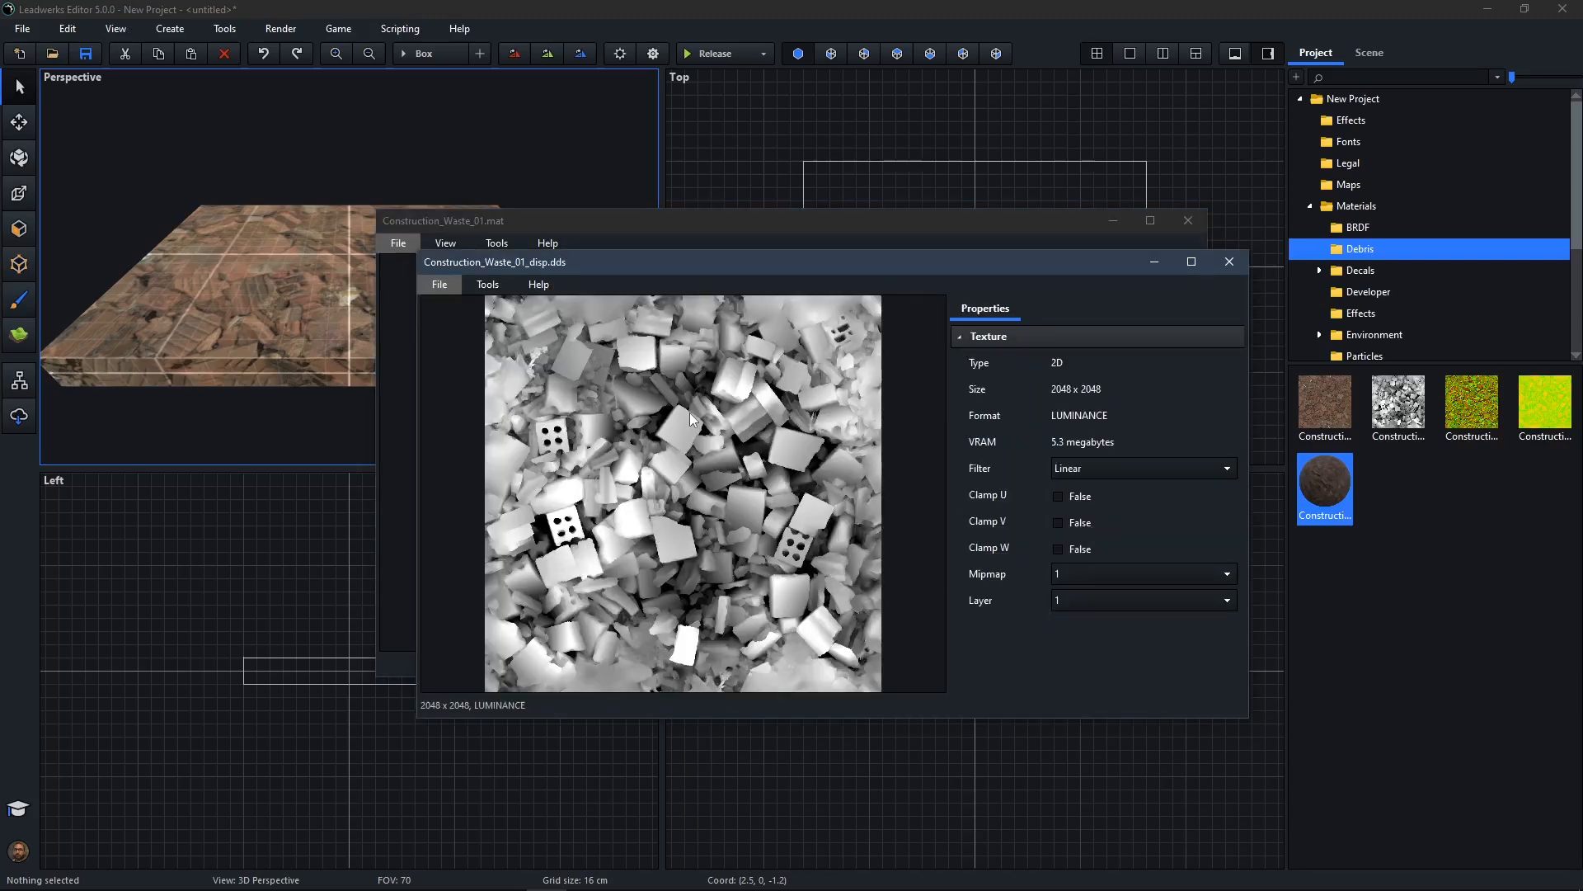
click(1229, 261)
click(956, 406)
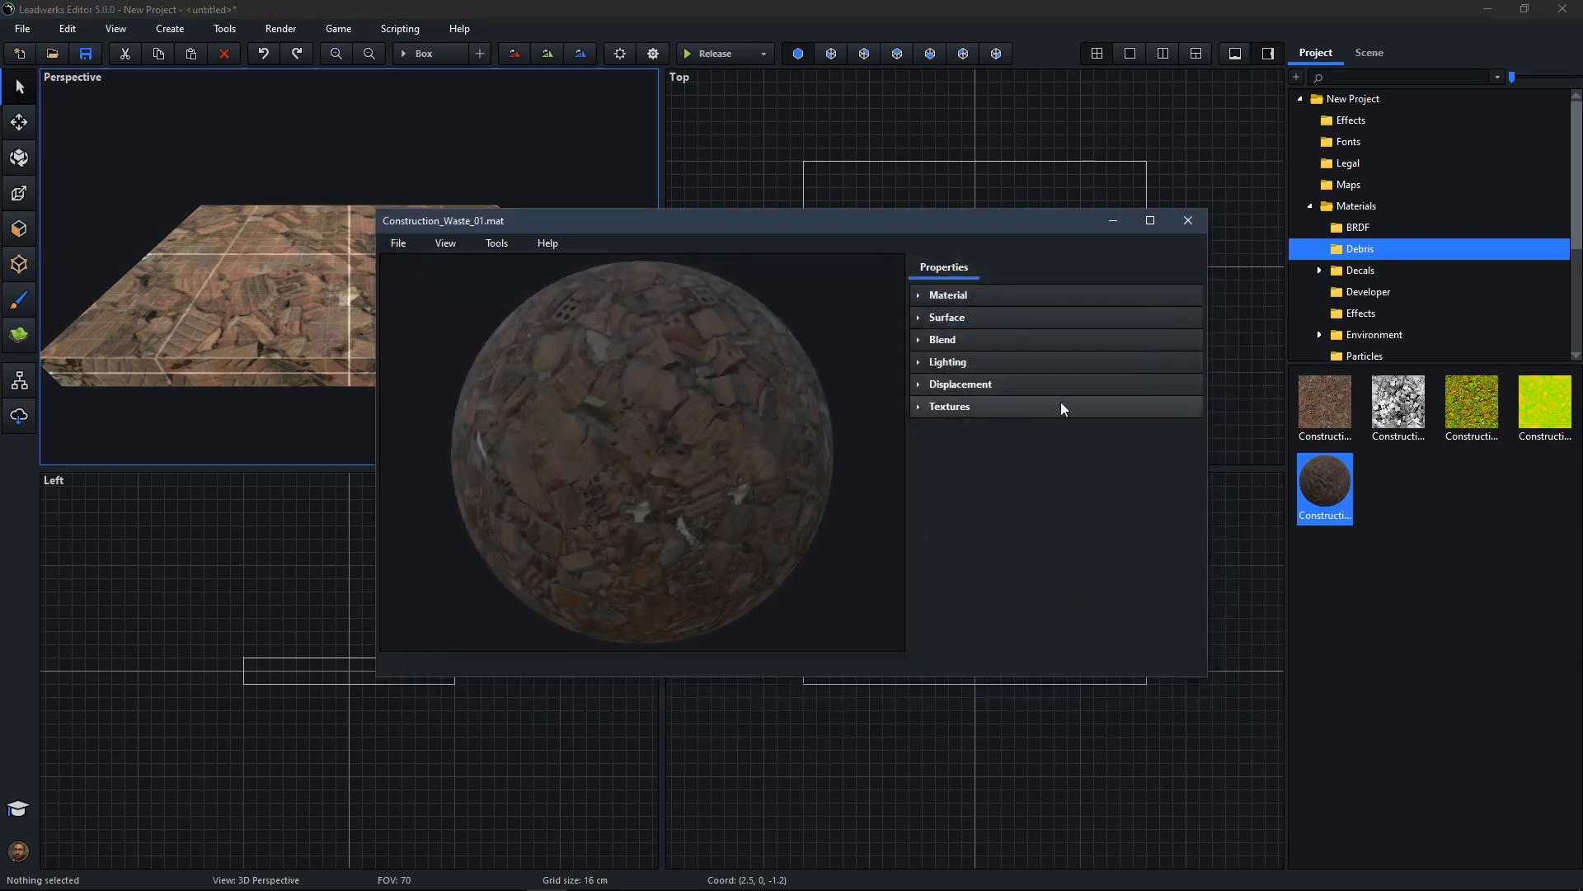
Enable tessellation in the displacement settings of Construction_Waste_01 and inspect the displaced preview sphere
click(986, 386)
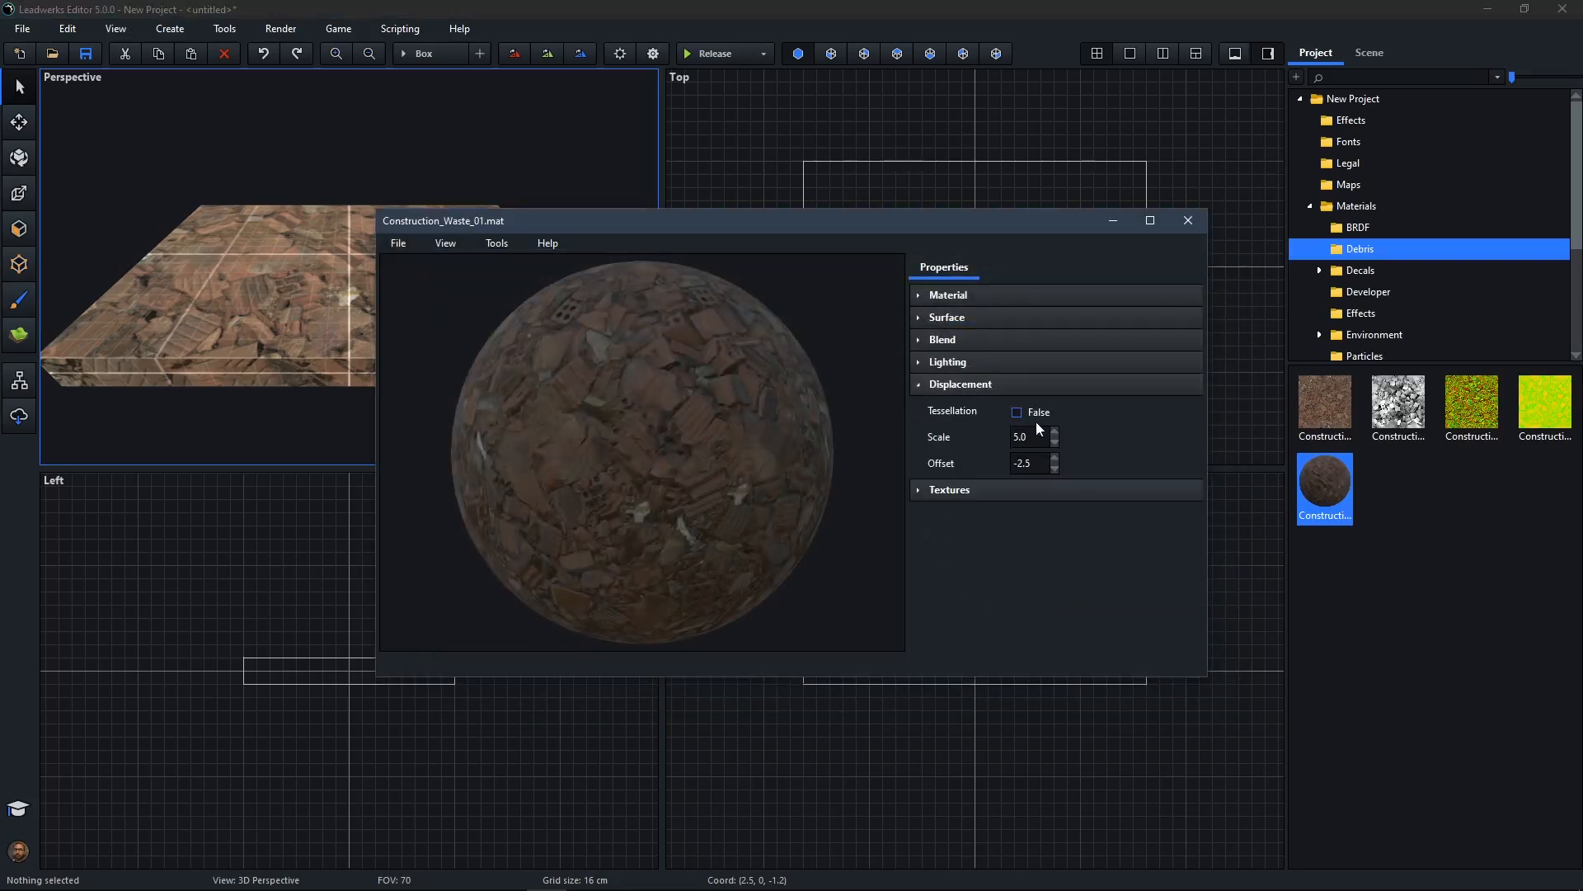
click(1028, 413)
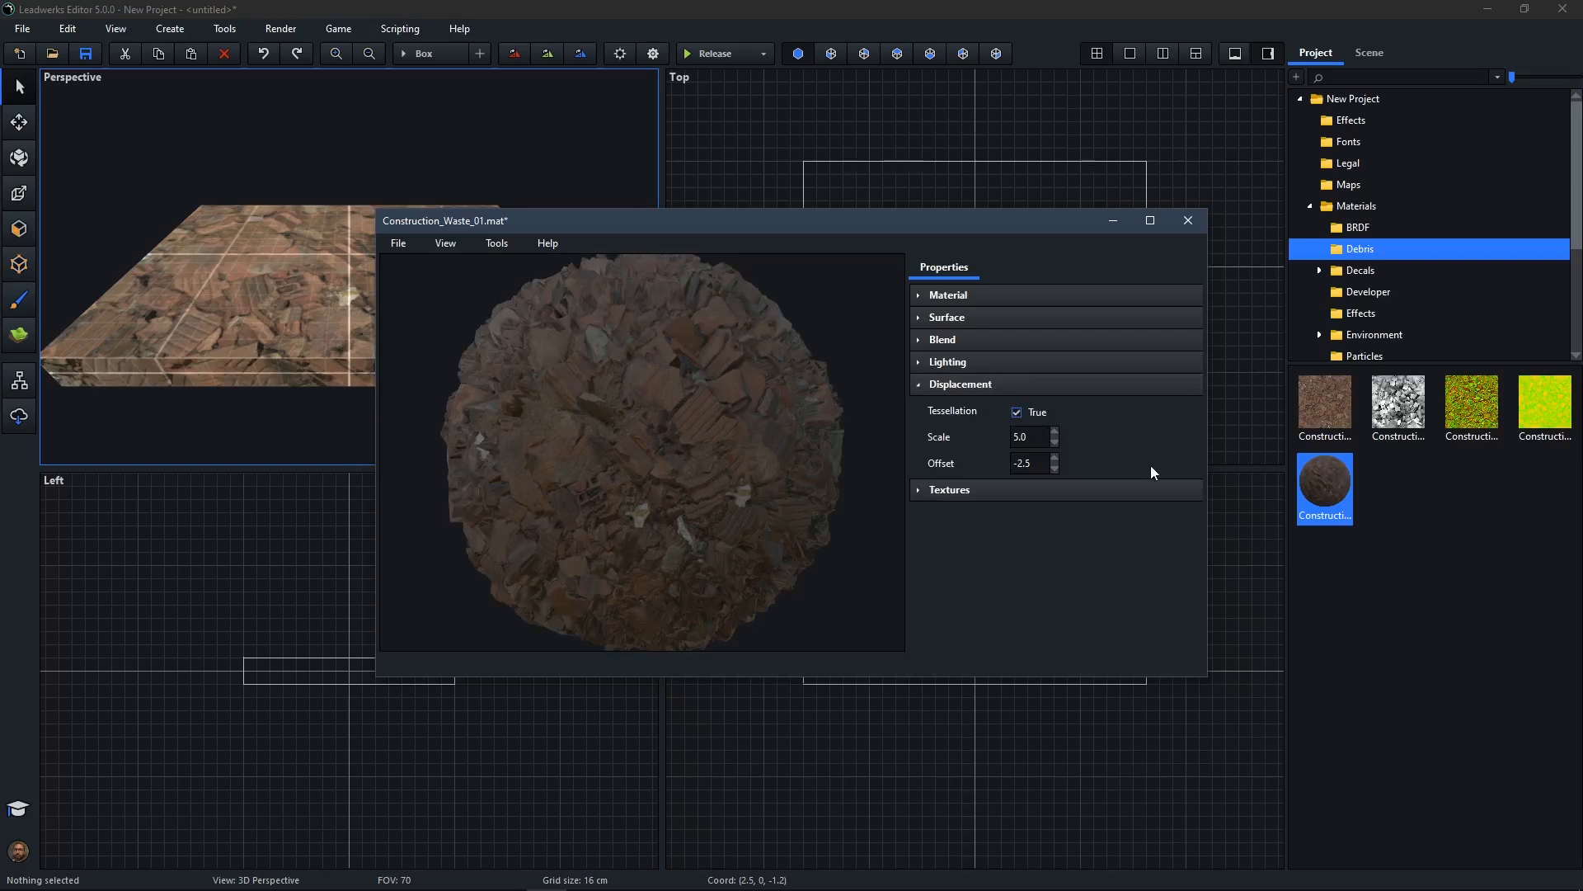
drag(883, 490, 883, 450)
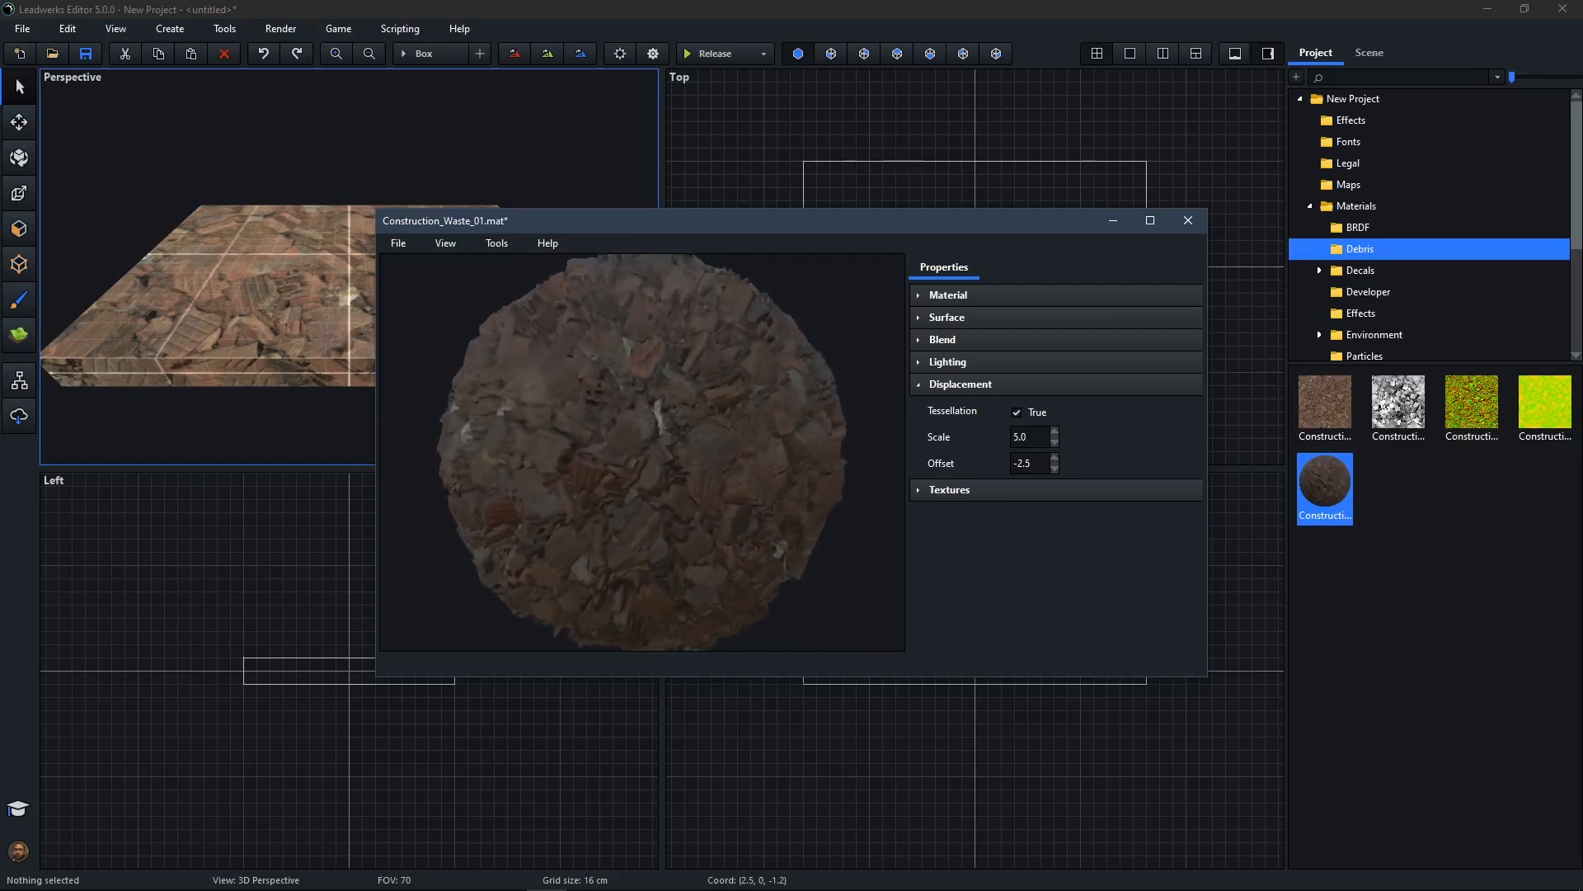
Set the Construction_Waste_01 displacement scale to 4 and its offset to -2
click(1023, 436)
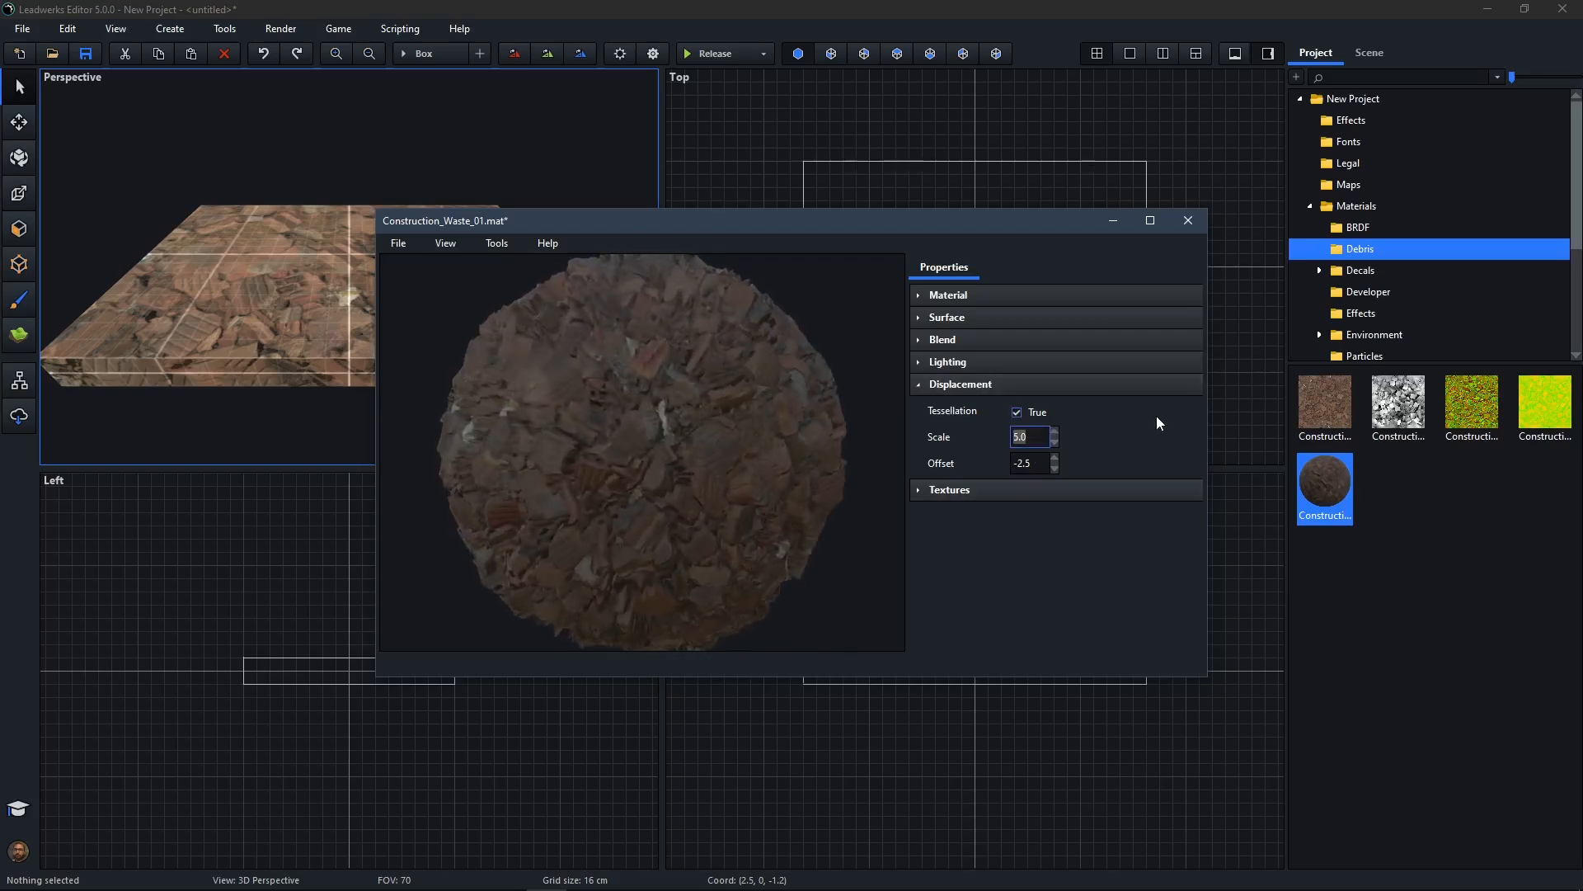
text(4)
key(Return)
click(1043, 467)
text(-2)
key(Return)
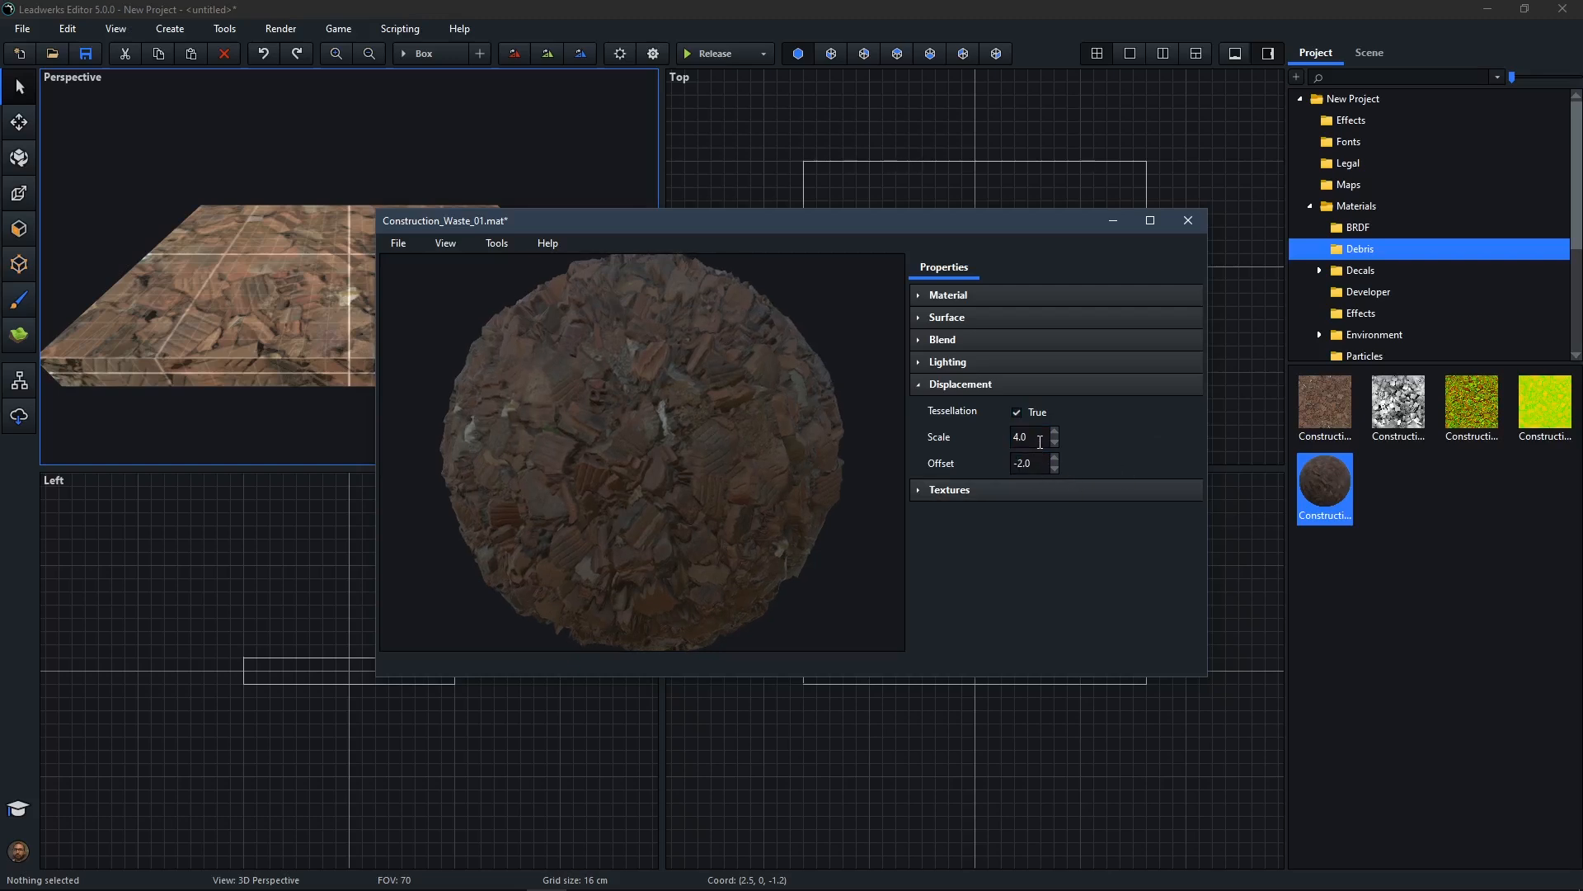
drag(682, 472, 603, 462)
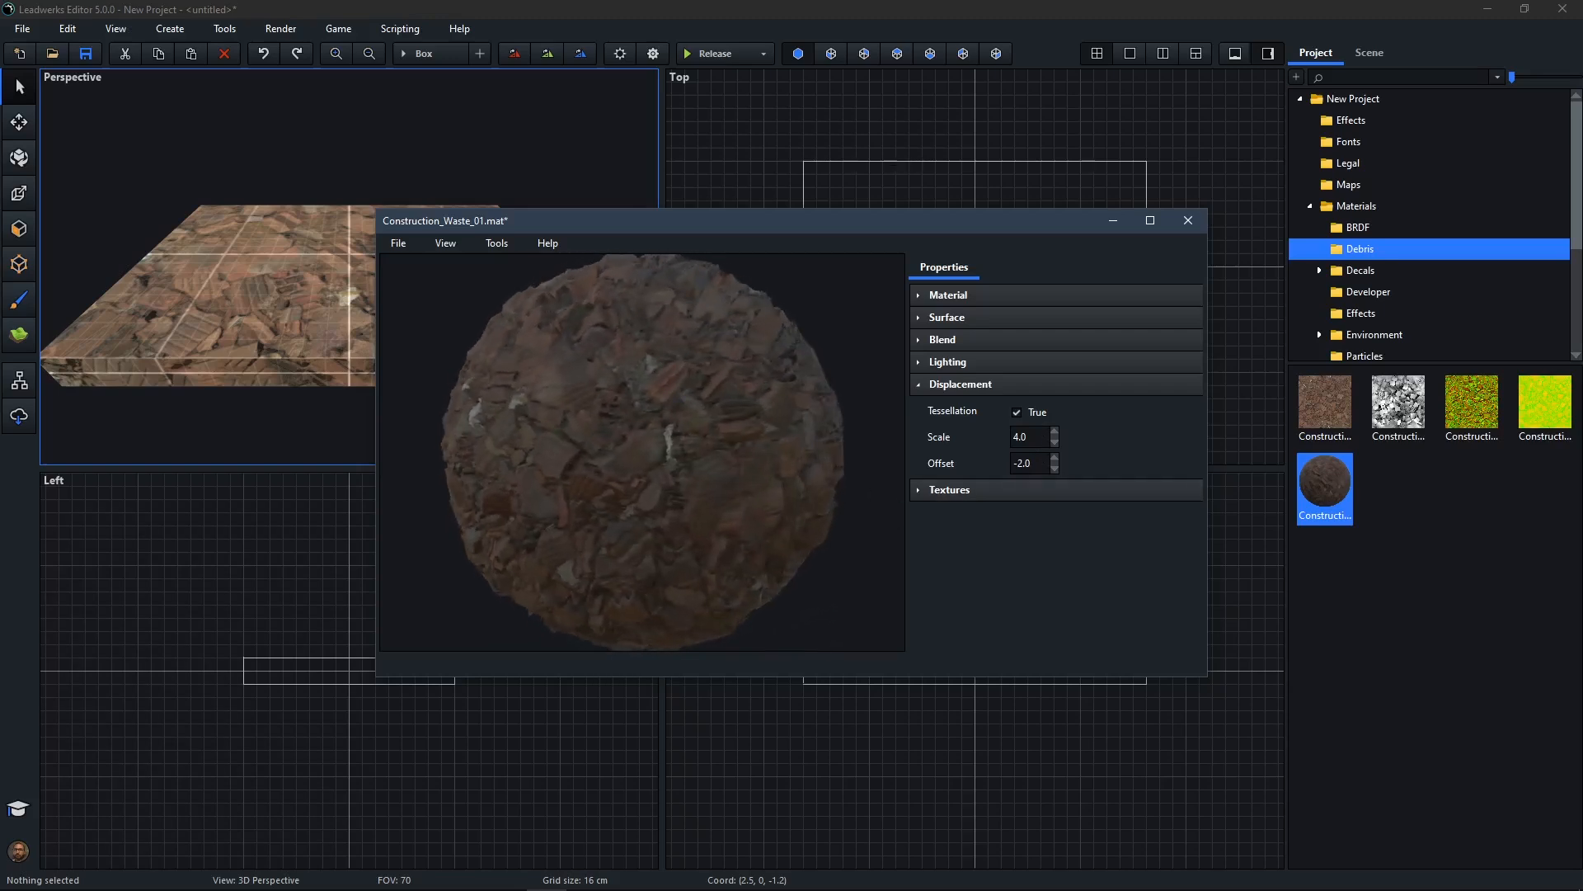
Compare the material with tessellation off and on, then save Construction_Waste_01 with tessellation enabled and close it
click(1033, 419)
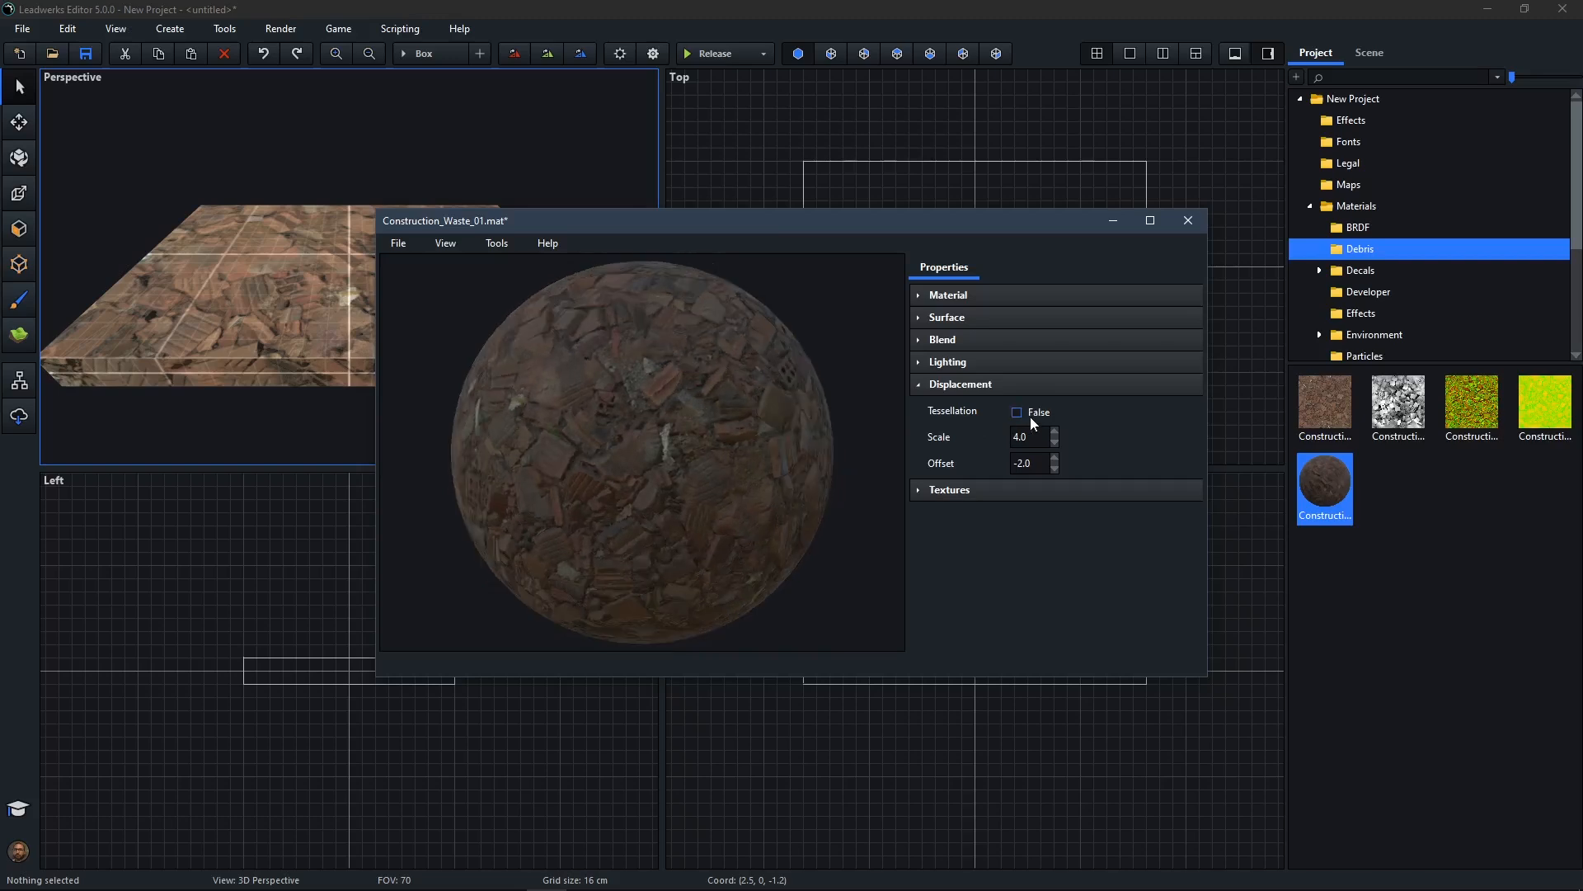
click(1033, 421)
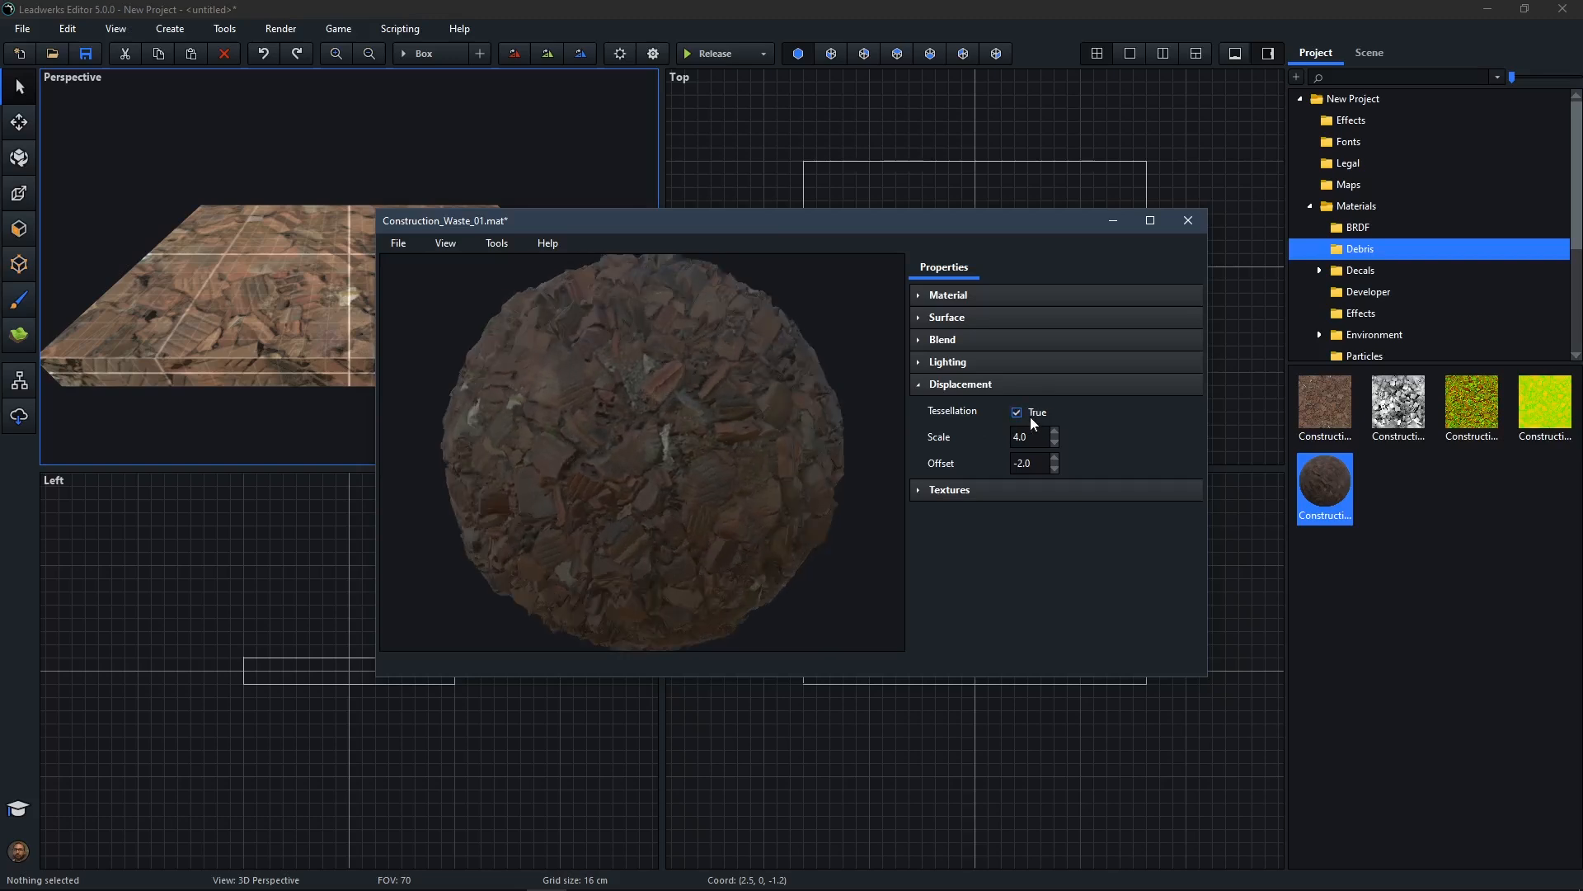
click(398, 244)
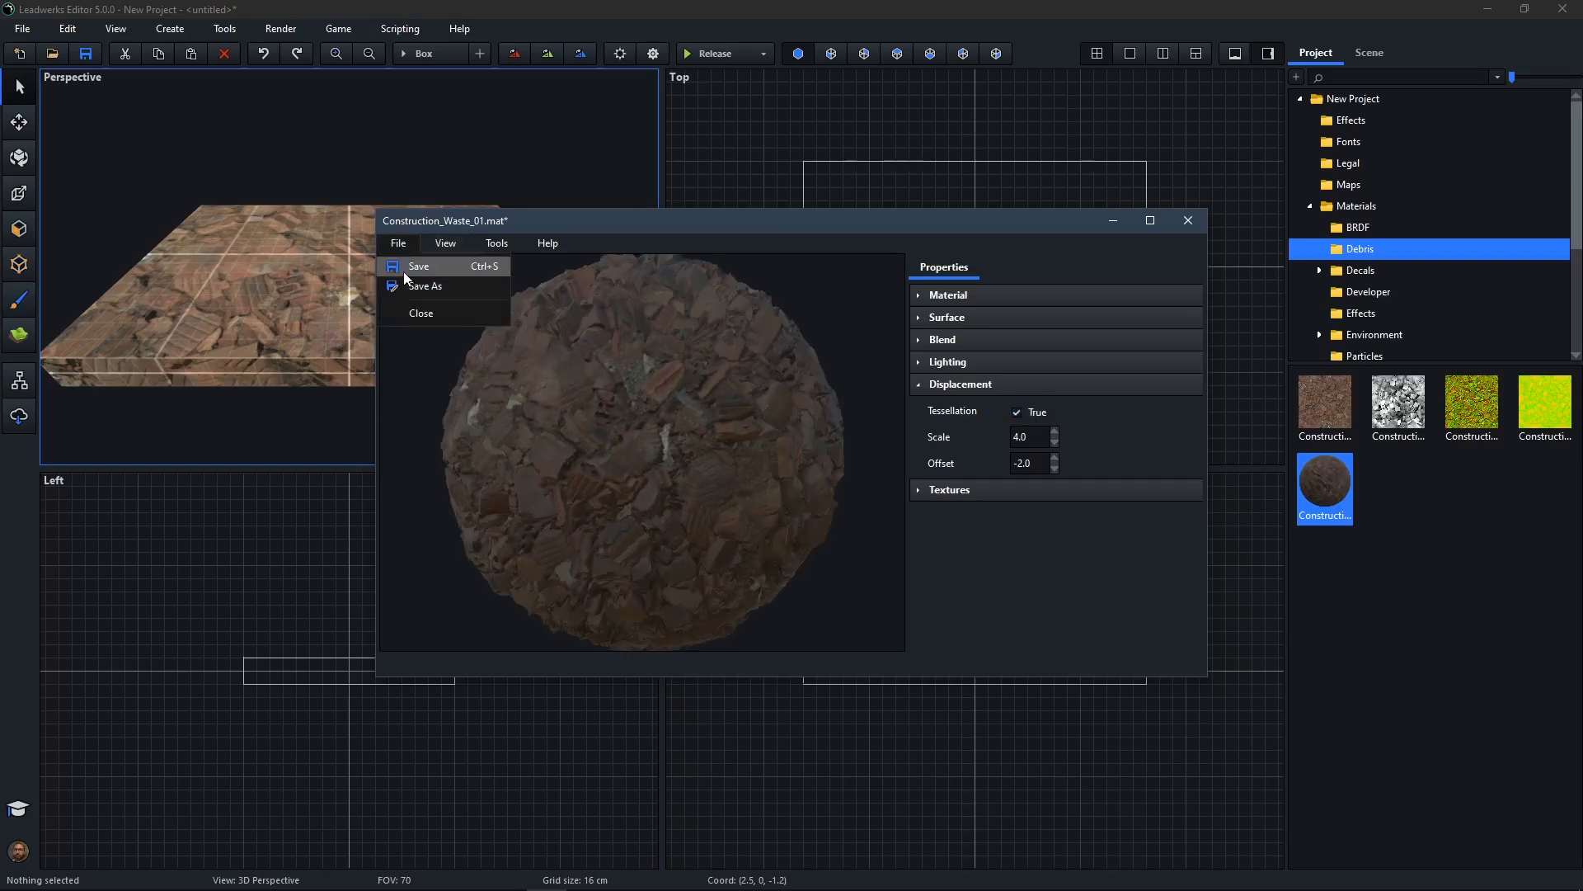
click(404, 270)
click(1189, 221)
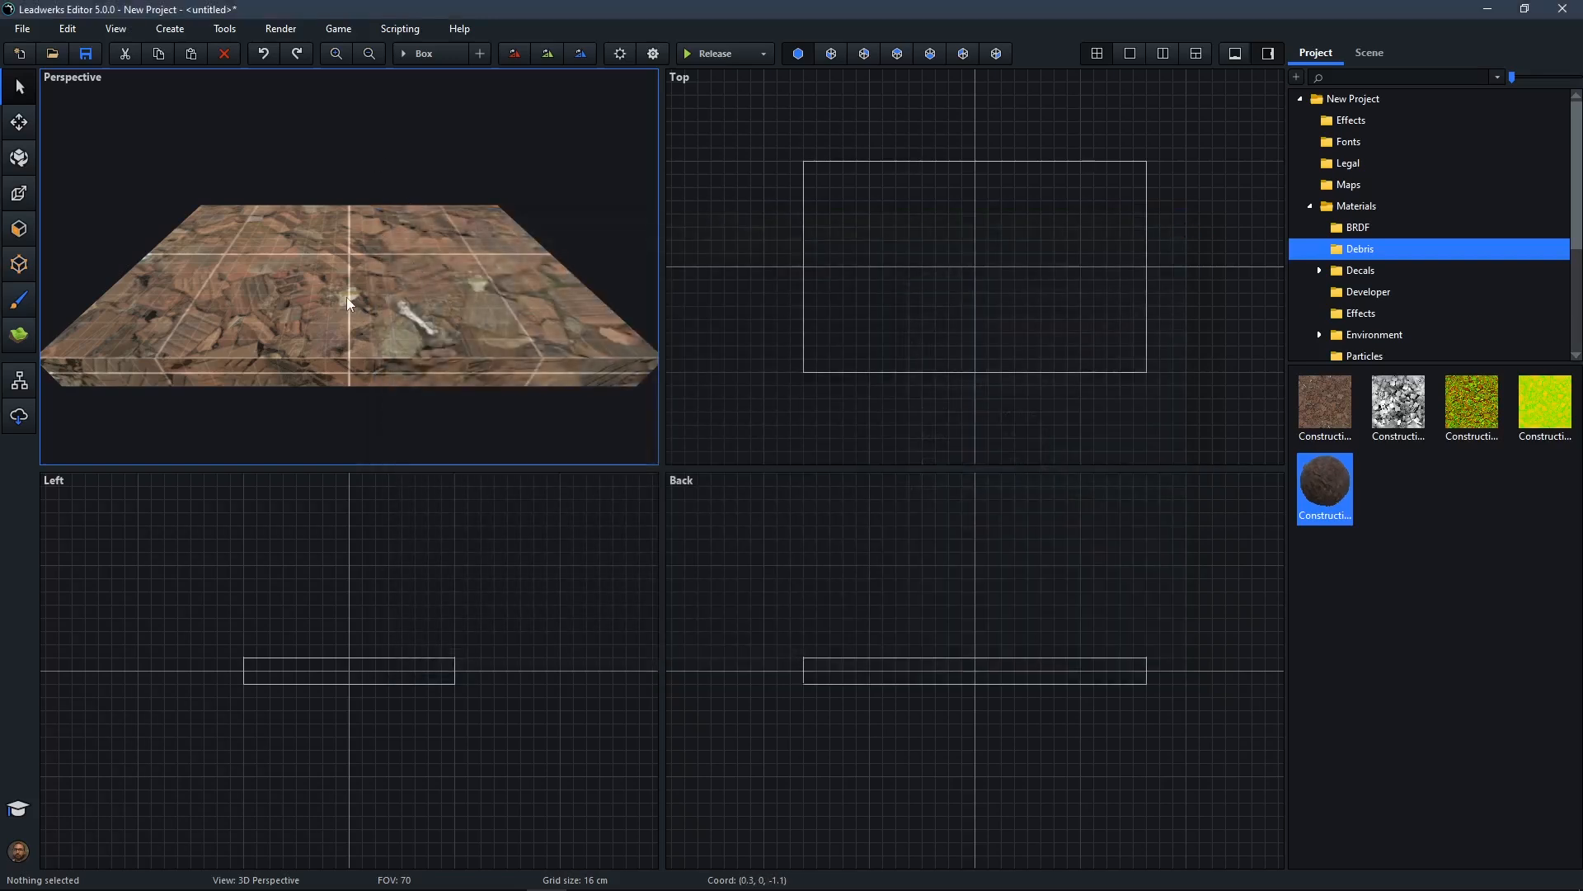
Set the tessellation quality to Ultra in the editor's video options and accept the change
click(654, 54)
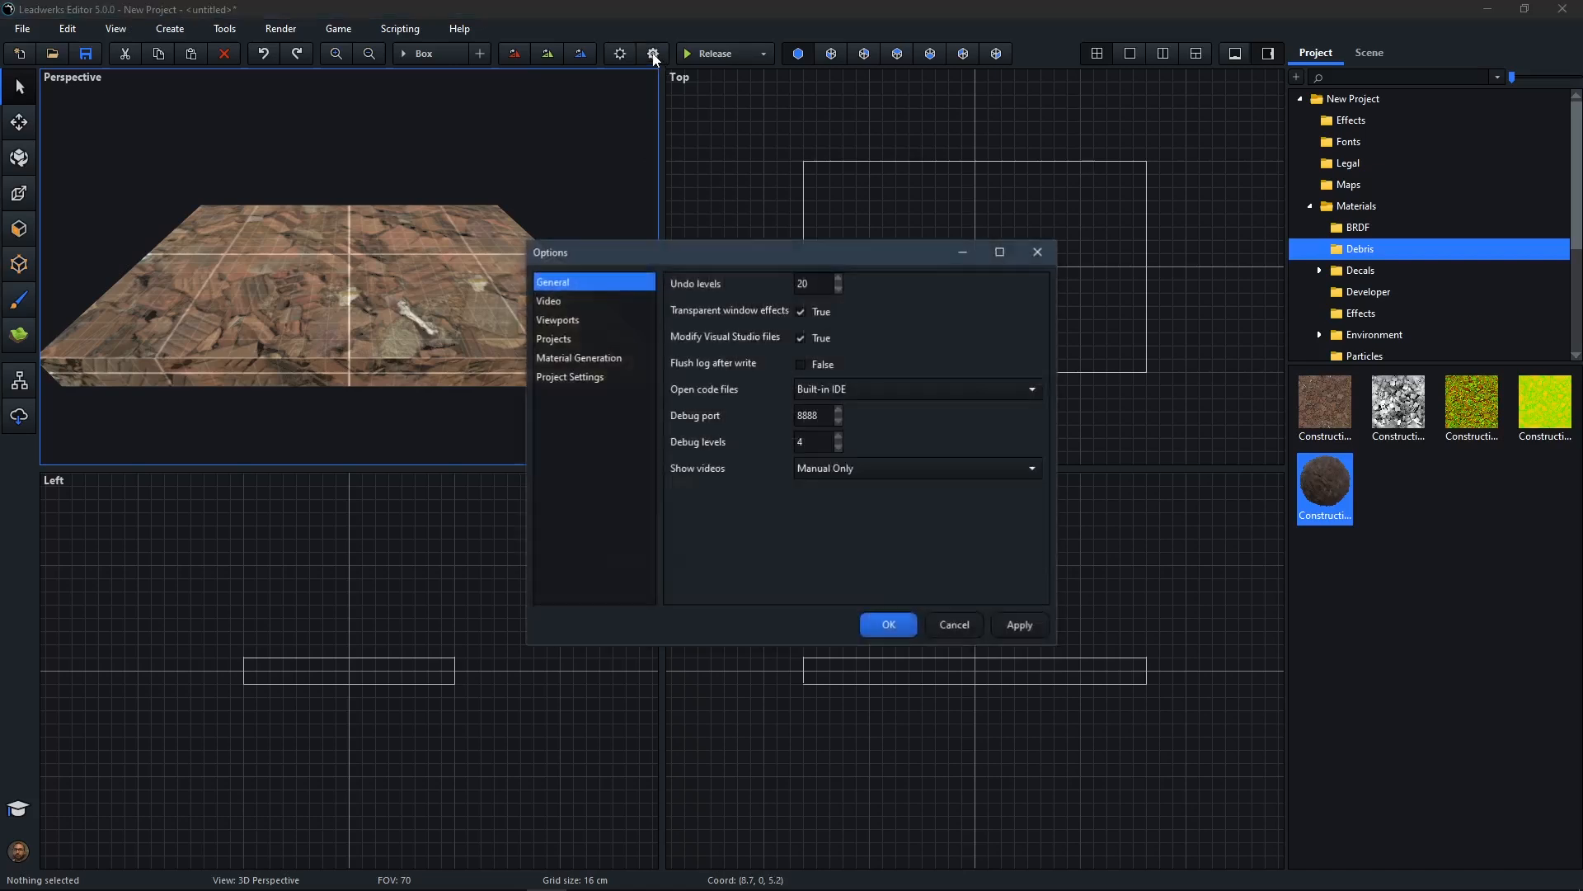
click(579, 301)
click(882, 338)
click(848, 434)
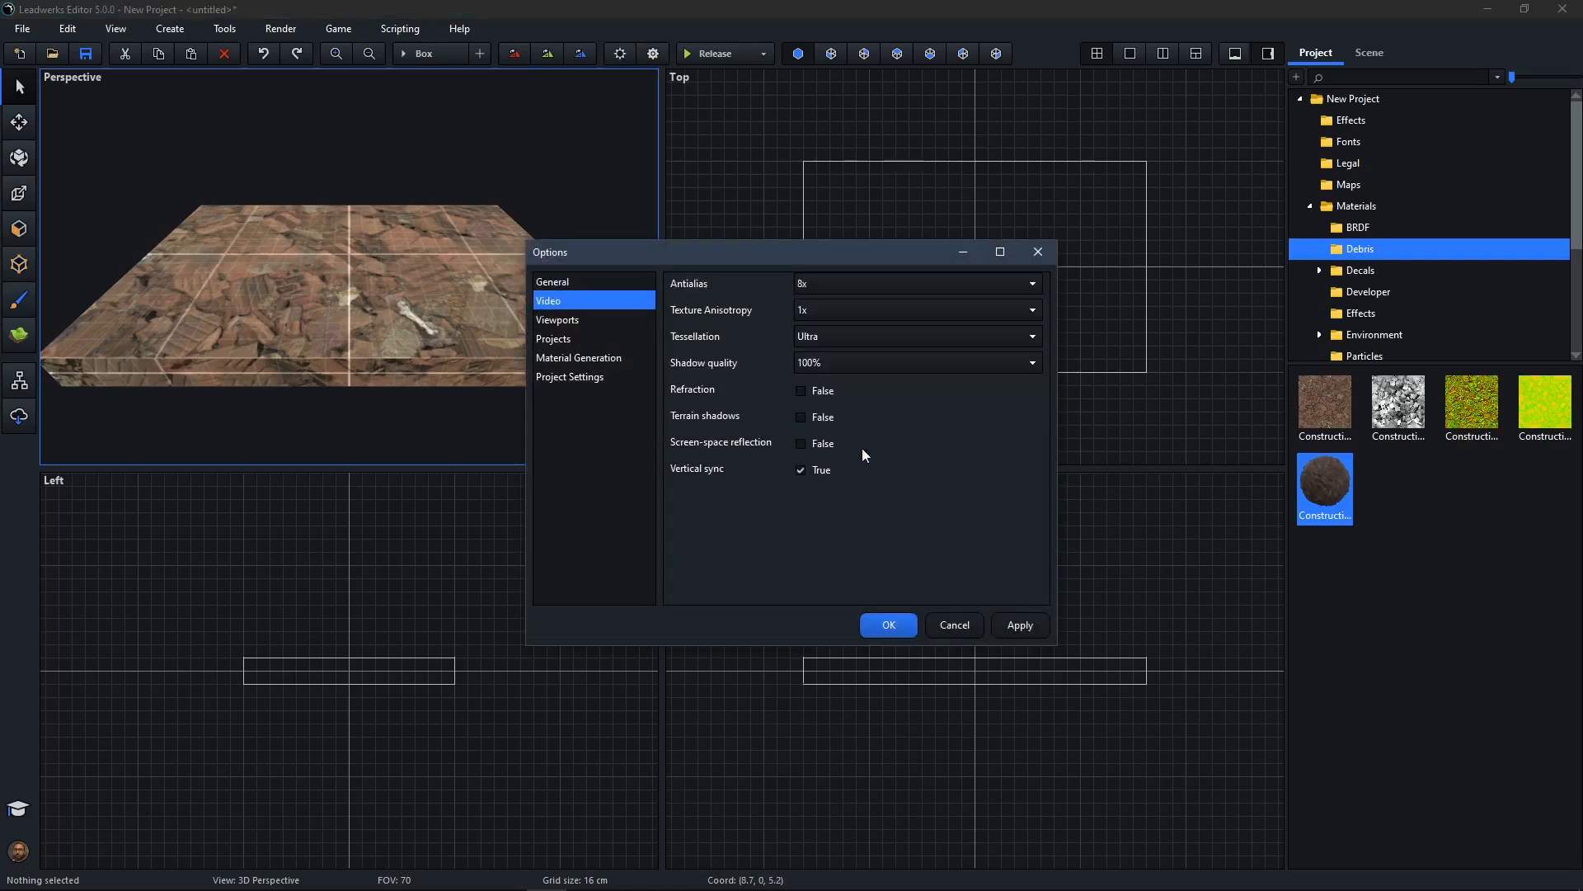
click(881, 627)
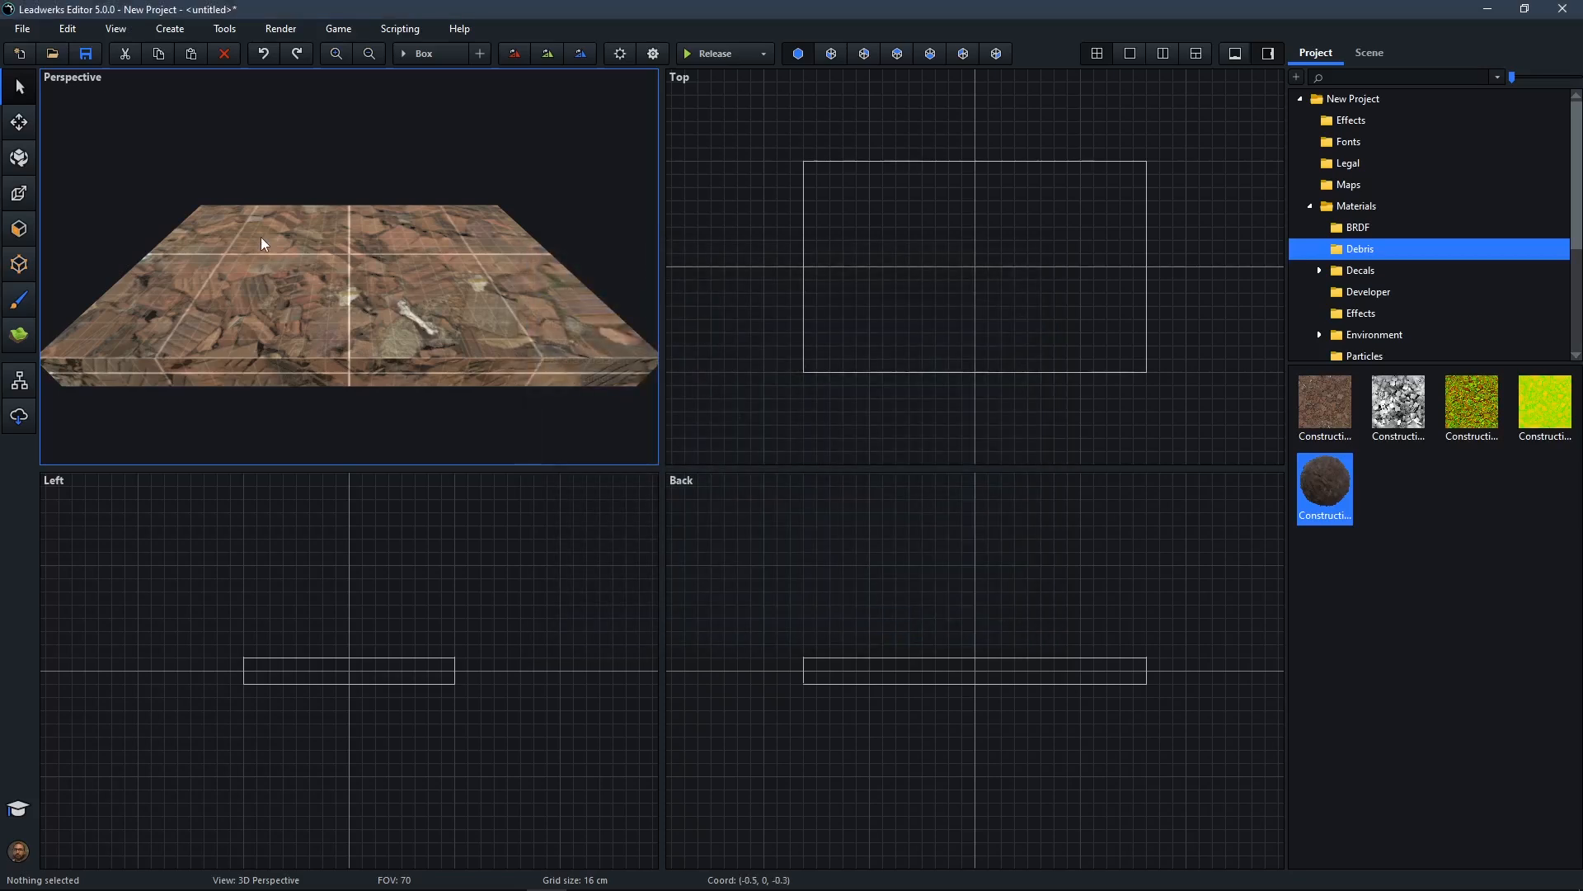
Subdivide the box's top face by 4x and again by 2x, then deselect it to inspect the displacement
click(20, 231)
click(274, 281)
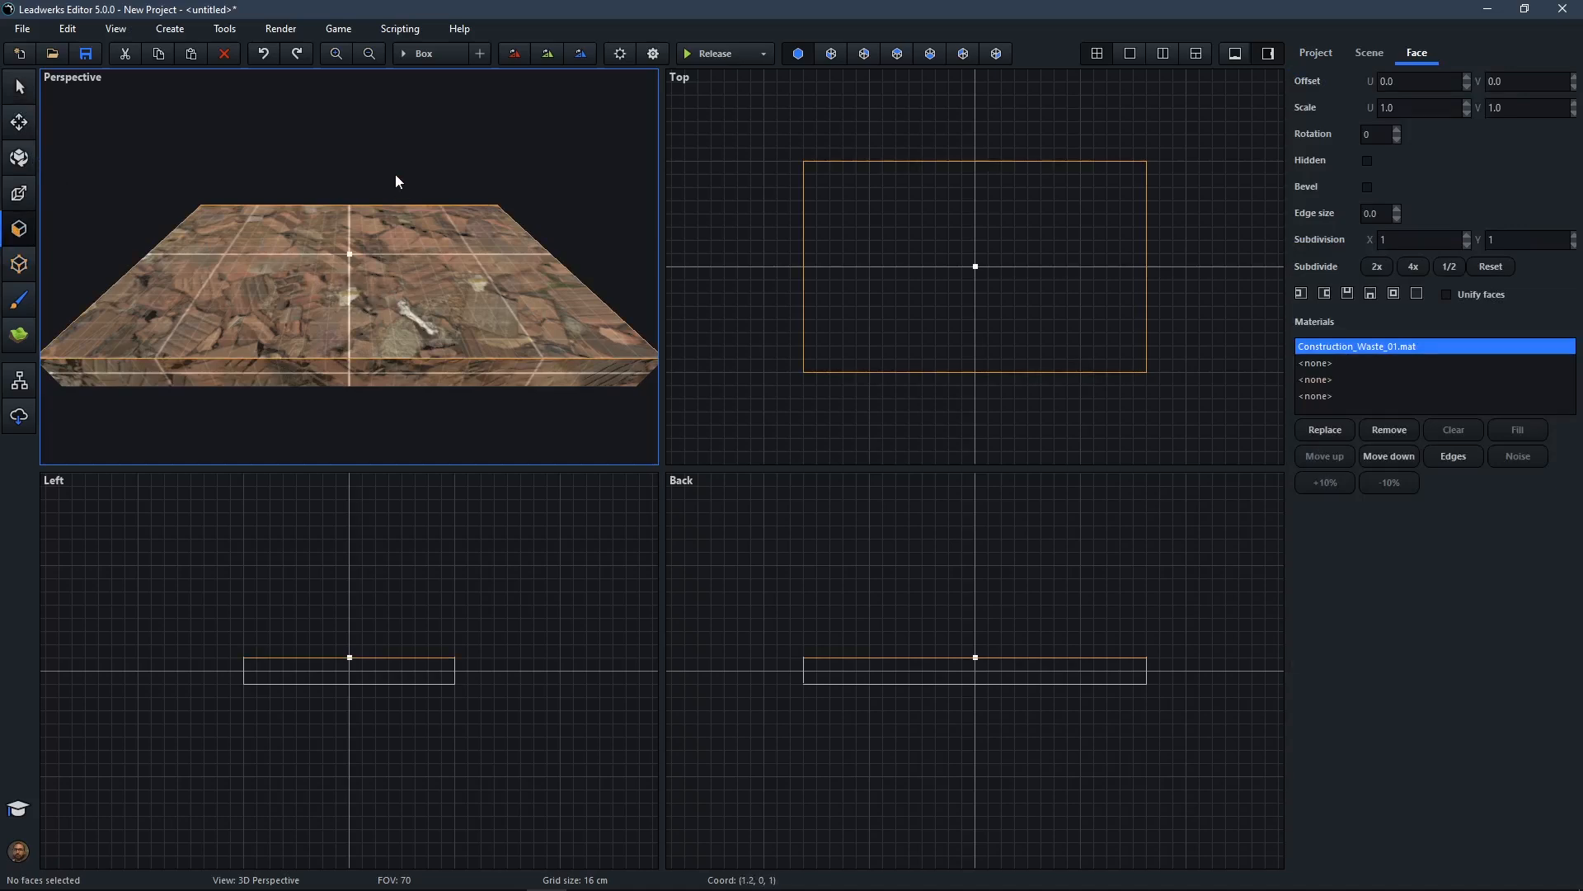
click(1412, 266)
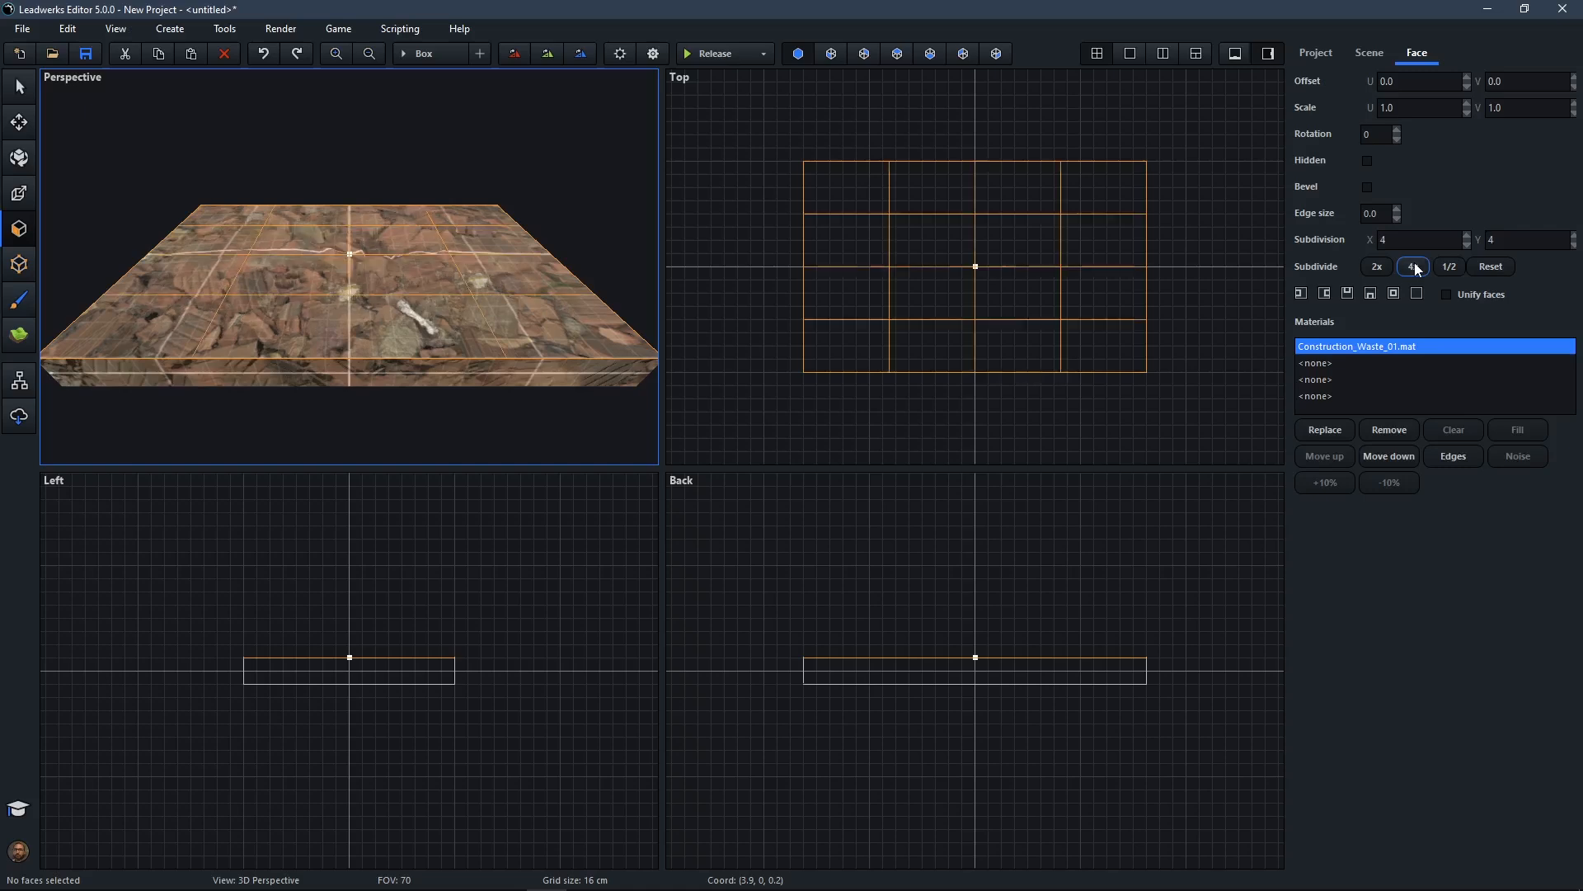
click(1385, 267)
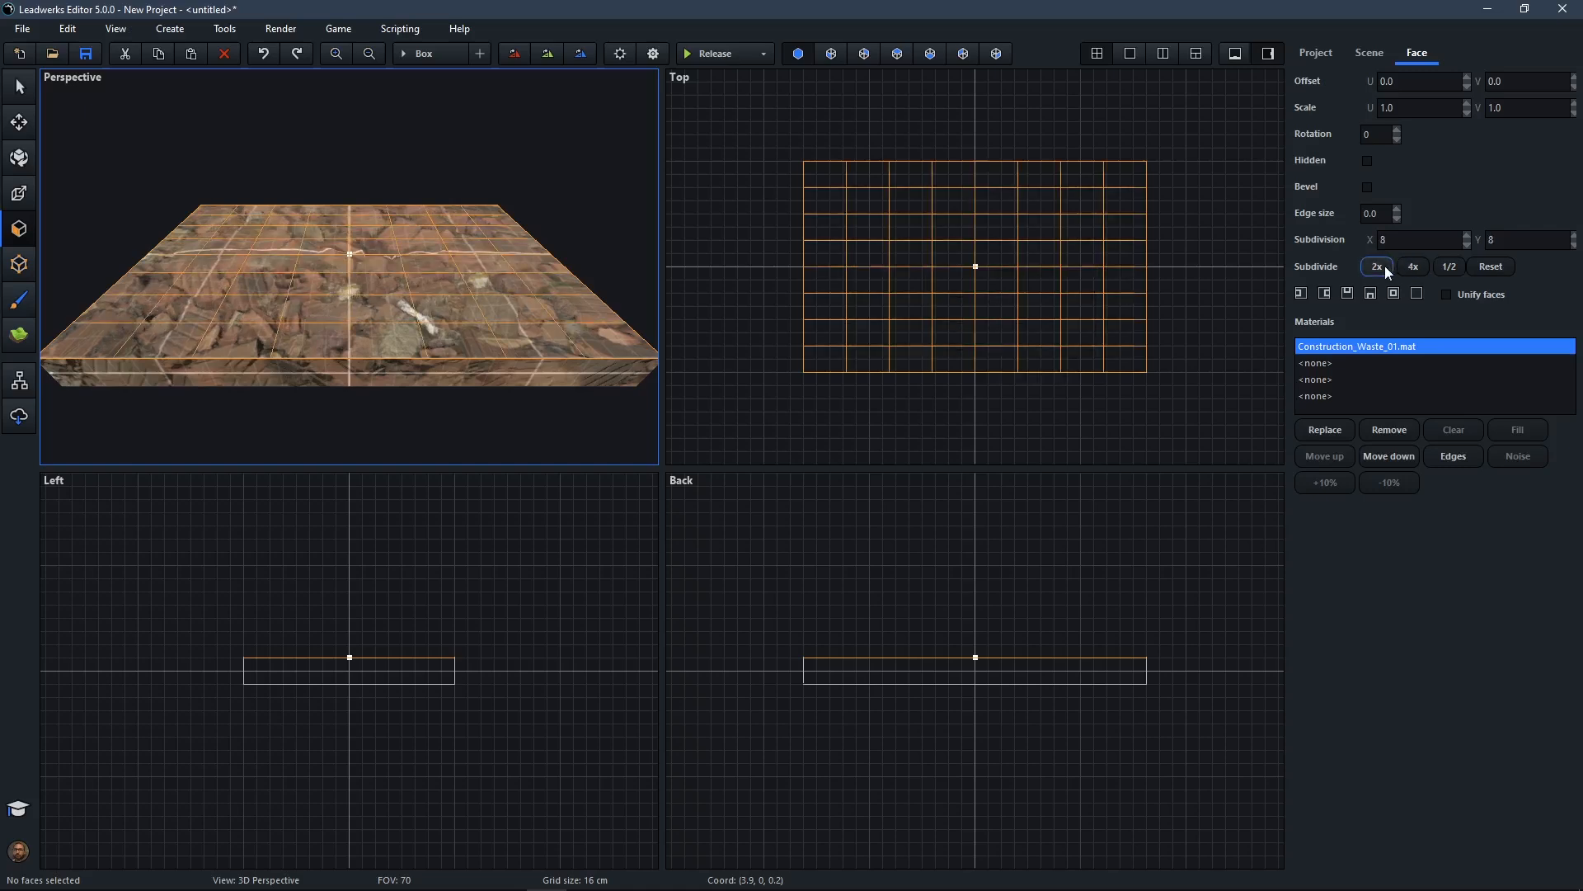
right_drag(536, 255, 547, 148)
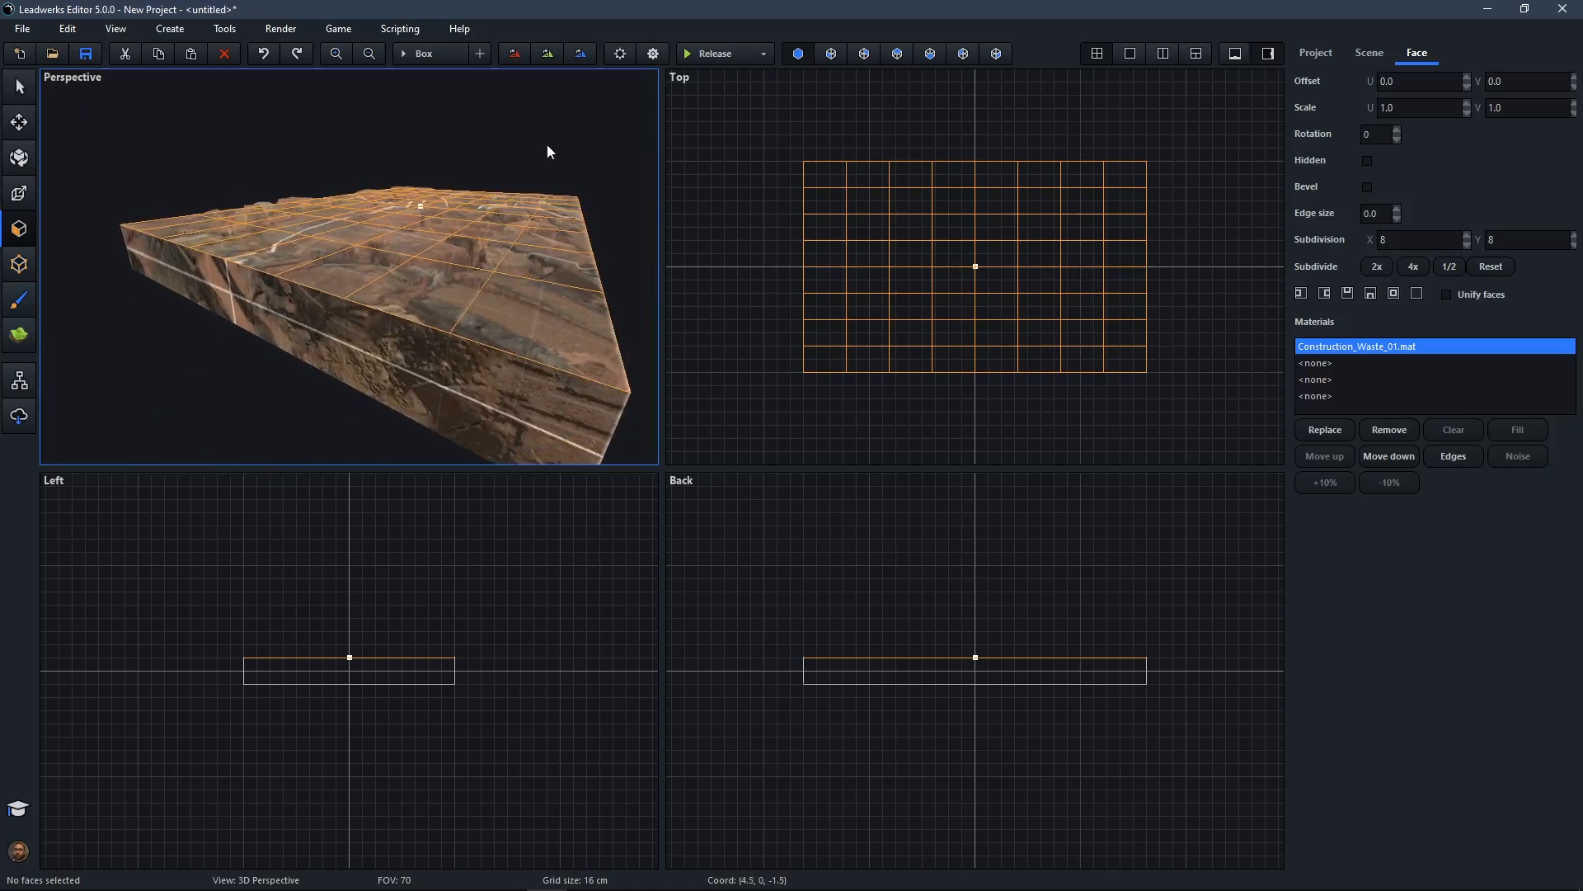
click(546, 148)
Halve the subdivision of the box's top face and inspect the displacement from several angles
right_drag(350, 267, 303, 271)
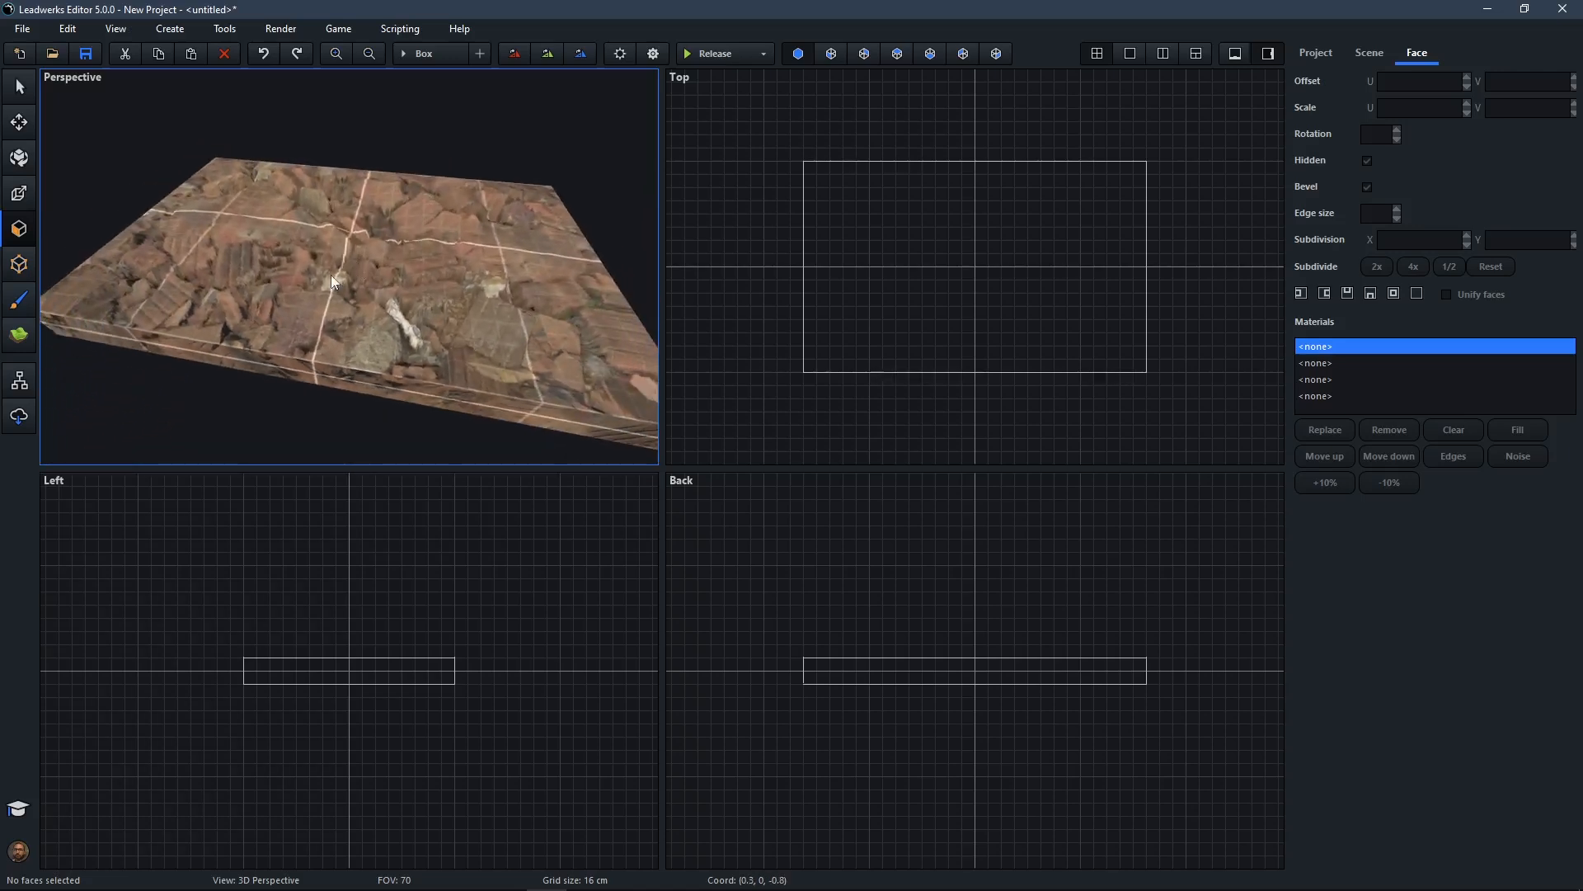
click(303, 271)
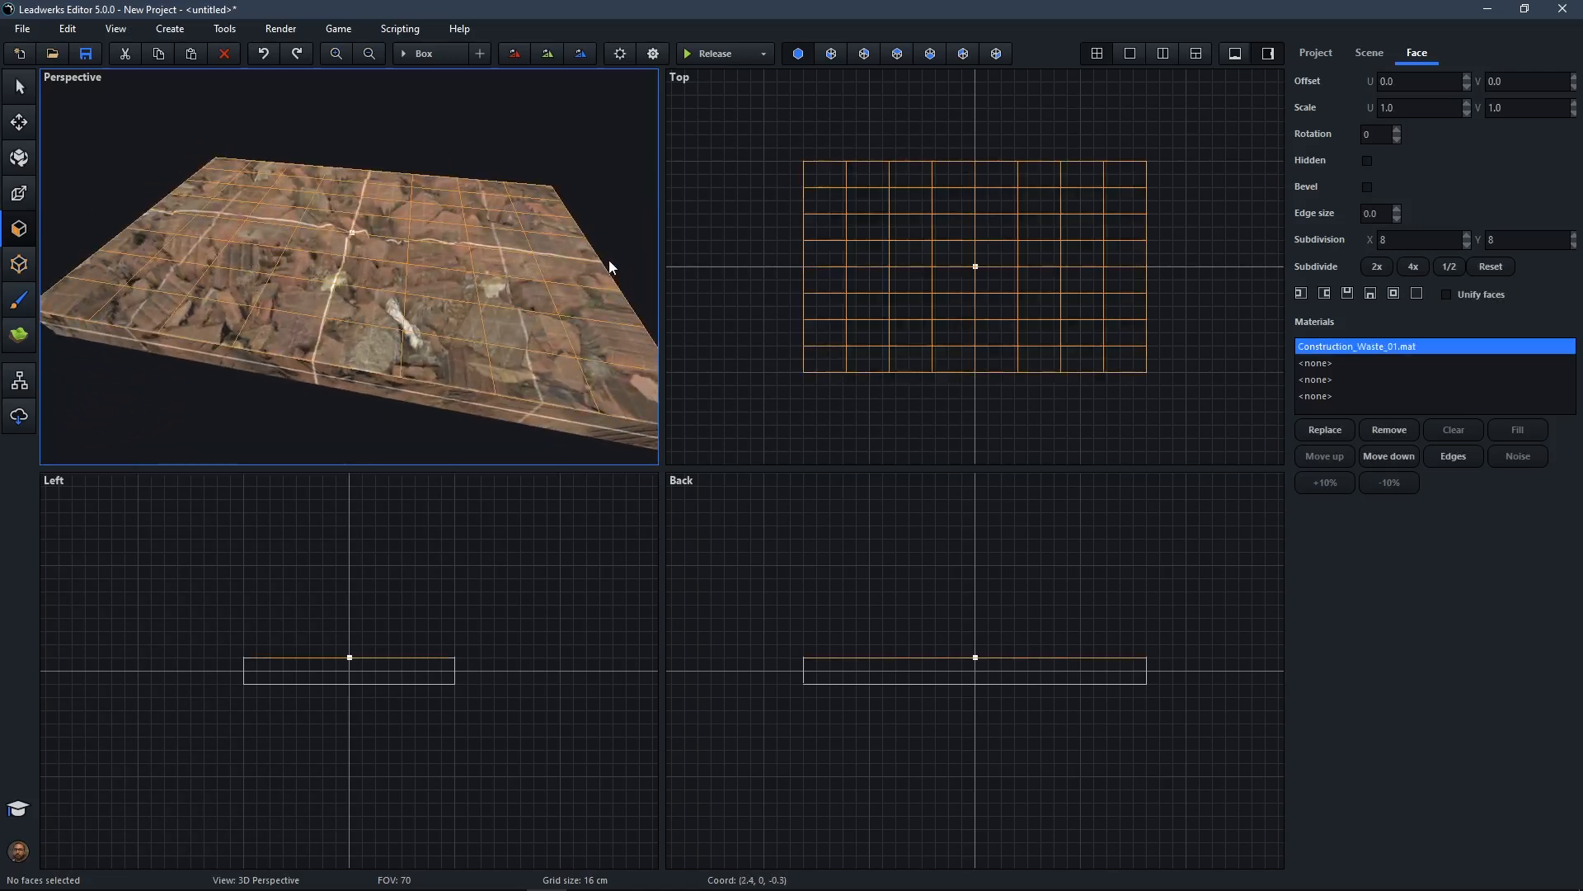
click(1450, 266)
right_drag(481, 167, 481, 228)
click(482, 173)
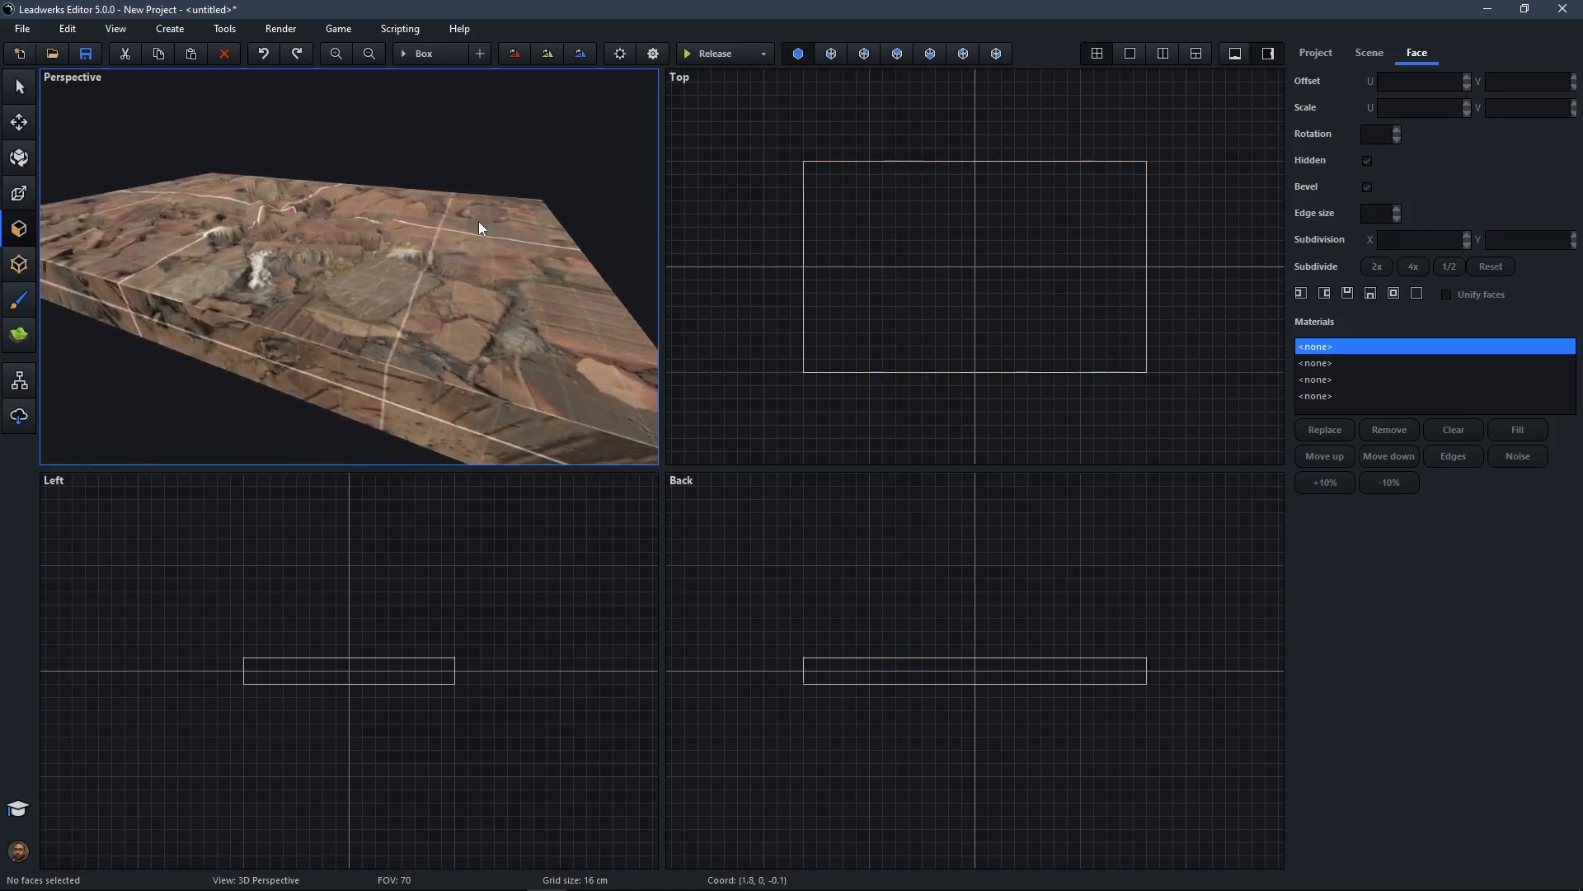
right_drag(480, 227, 480, 228)
click(193, 333)
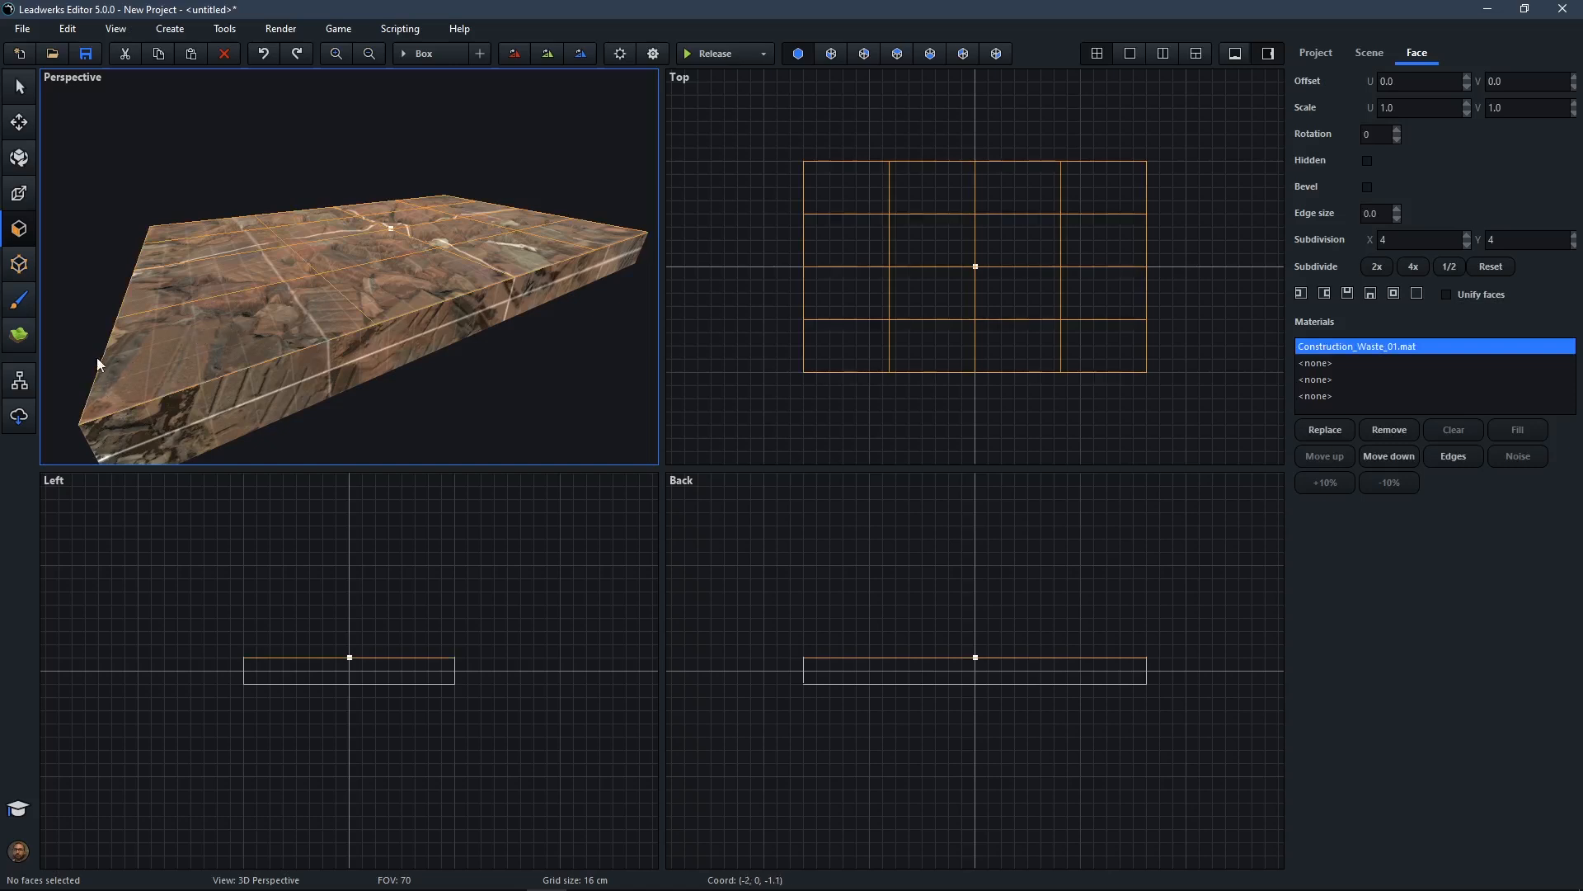
Set the edge size of the box's top face to 2 and inspect the box's corners
right_drag(88, 394, 163, 331)
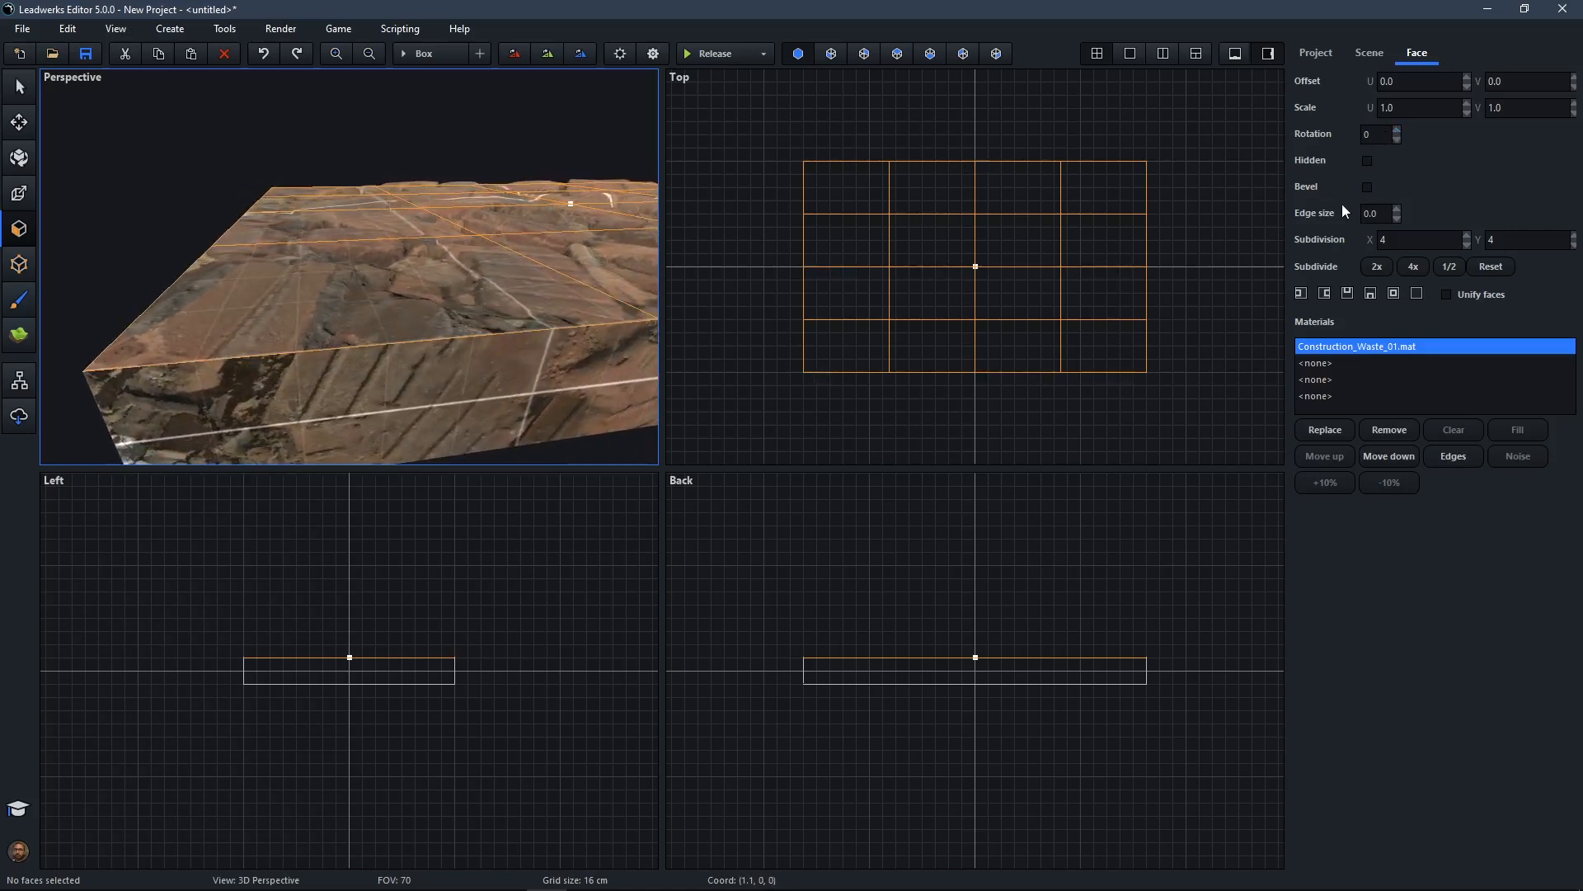
click(1384, 212)
text(2)
key(Return)
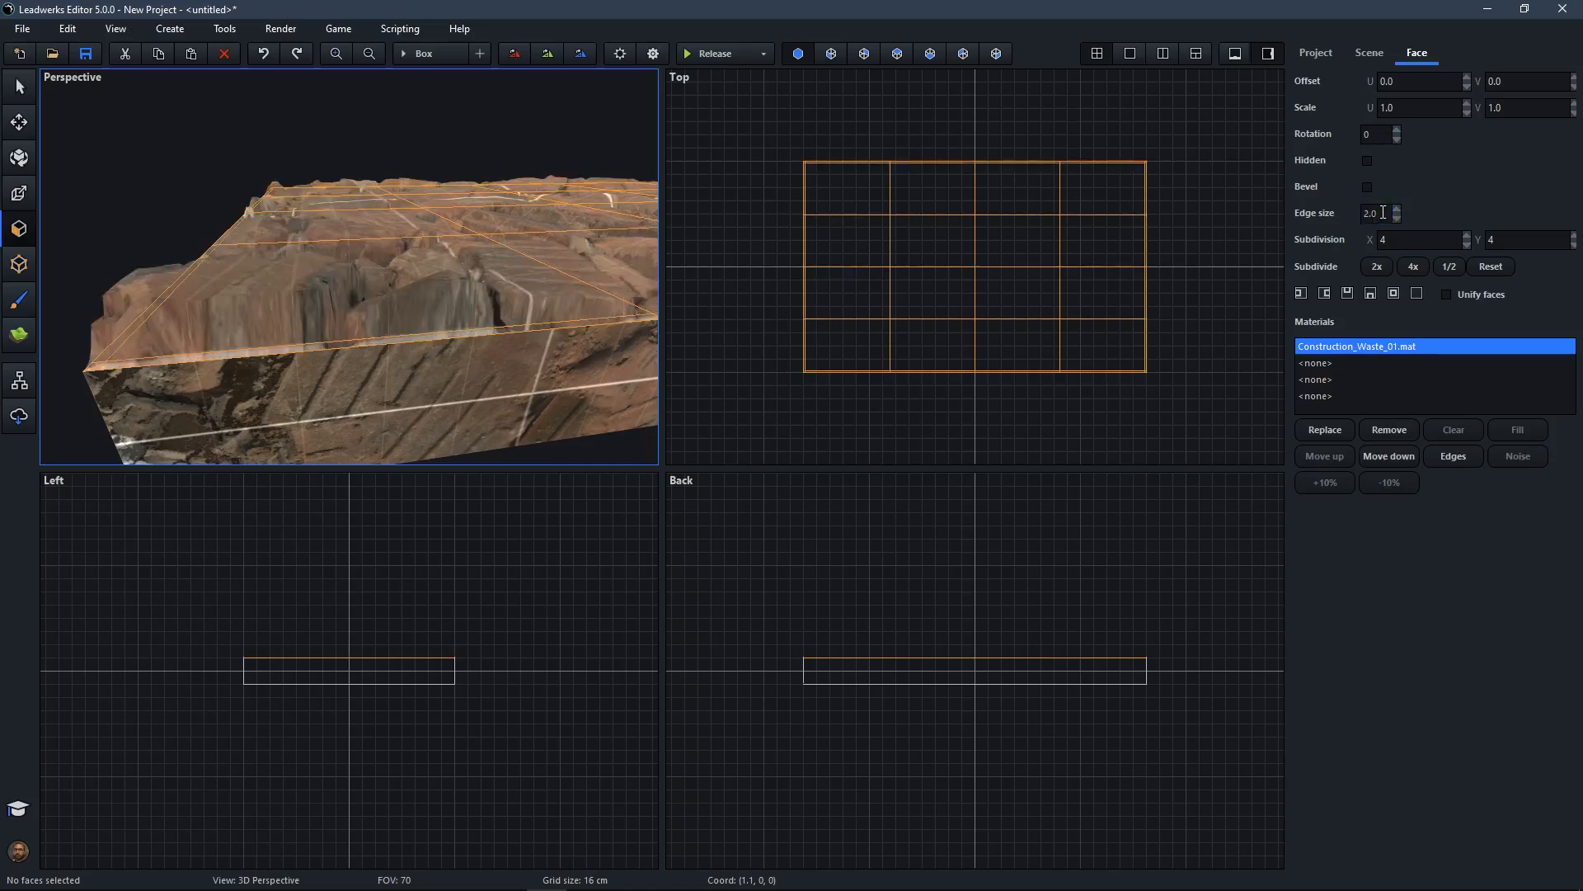
right_drag(284, 252, 495, 297)
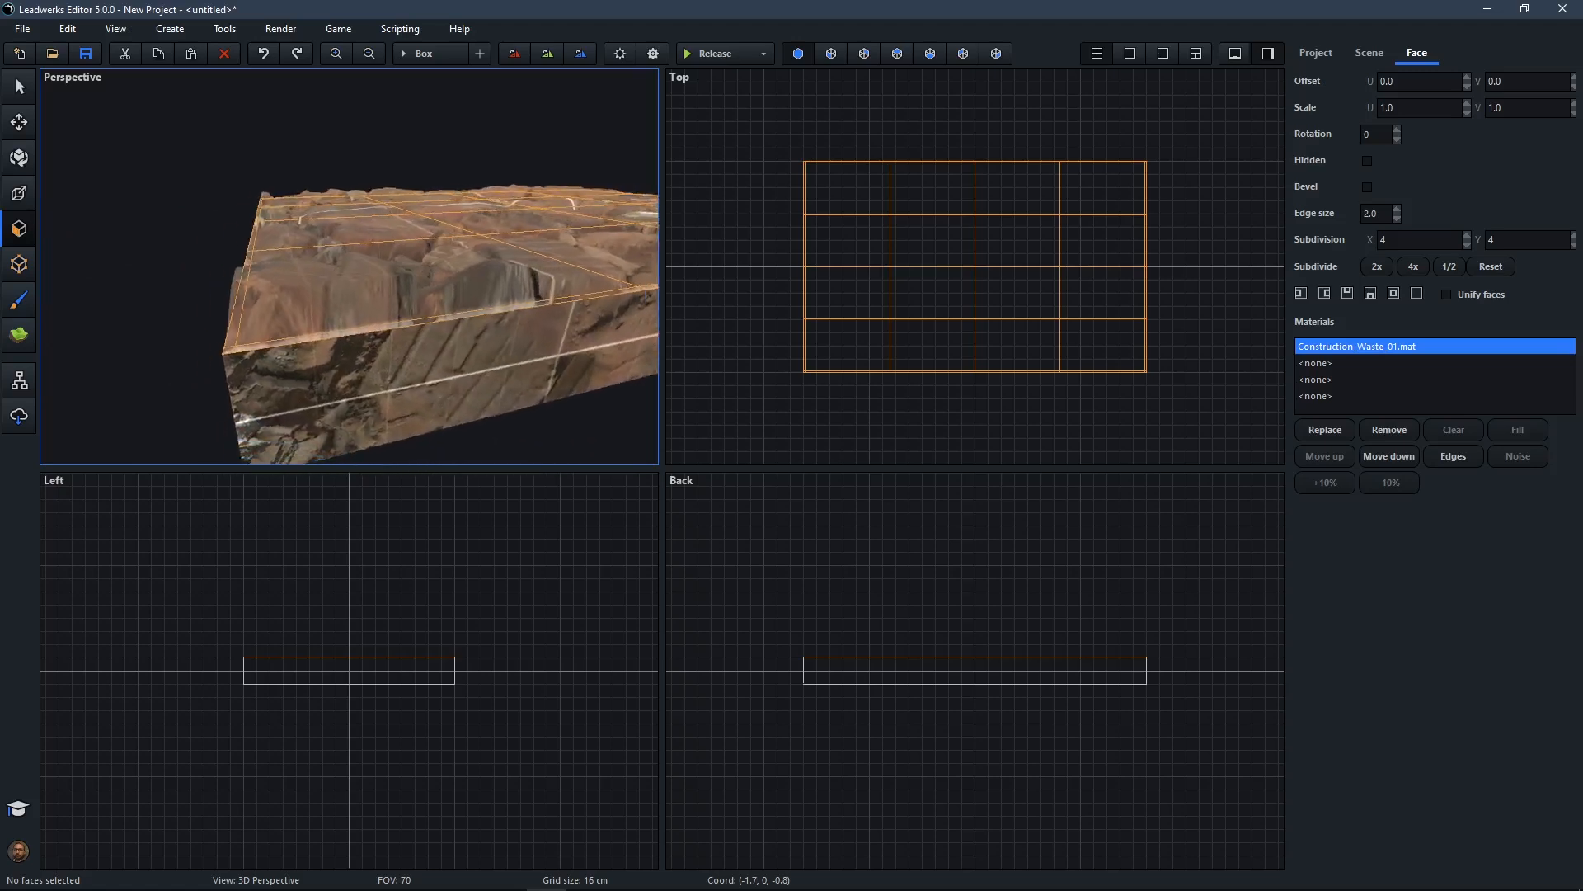
click(190, 255)
mouse_move(190, 256)
right_down()
mouse_move(206, 272)
mouse_move(297, 269)
mouse_move(188, 264)
right_up()
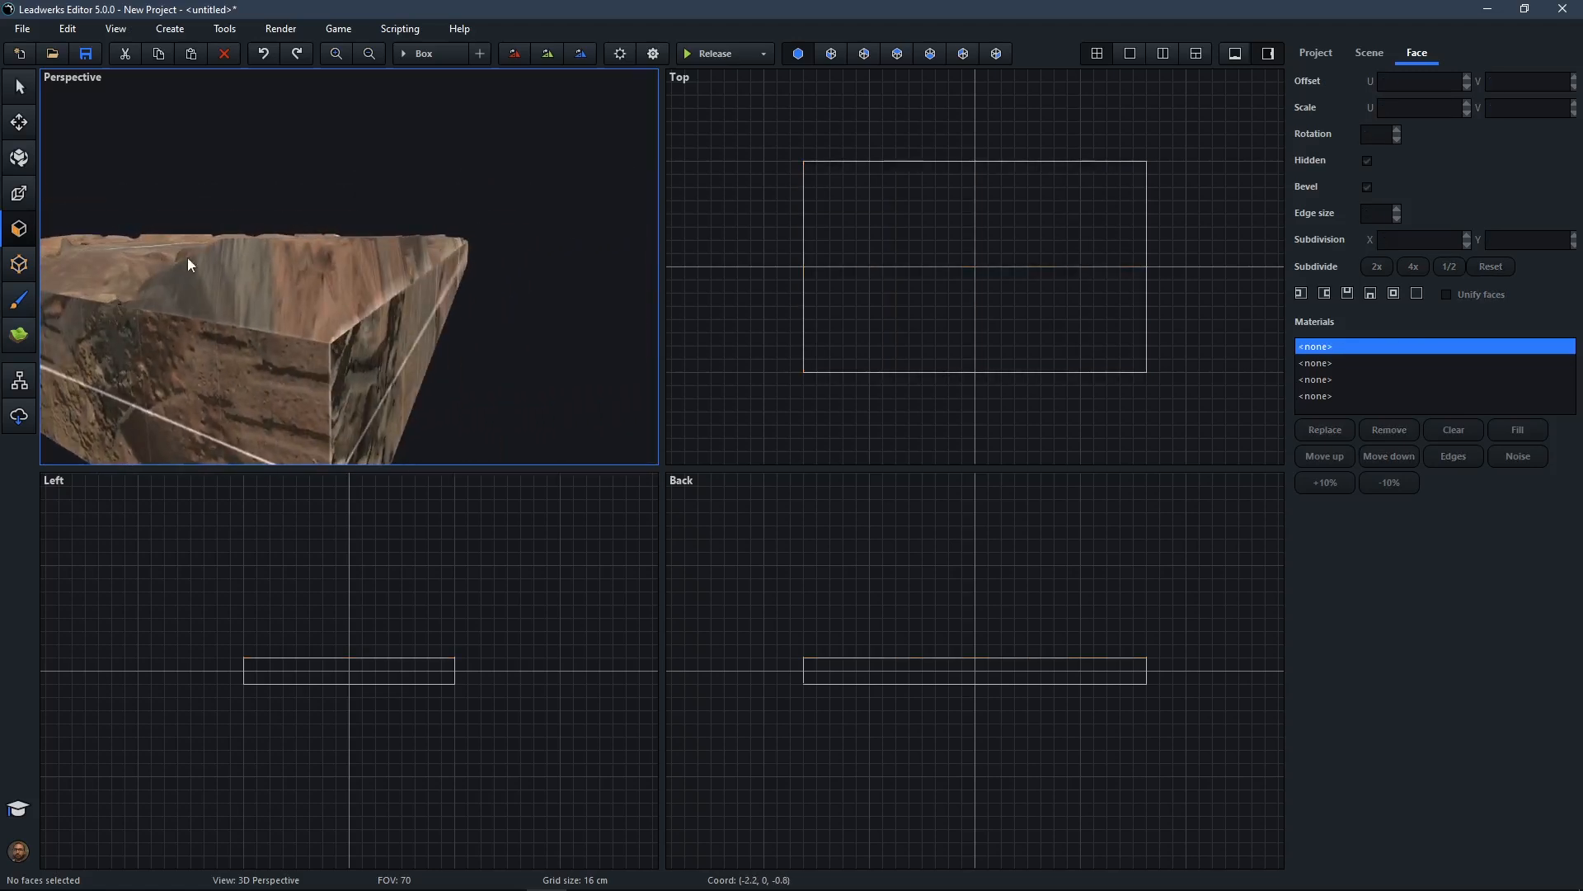
Set the edge size of the box's top face to 1 and inspect its edges with the face deselected
mouse_move(436, 262)
right_down()
mouse_move(355, 273)
mouse_move(465, 272)
right_up()
click(387, 276)
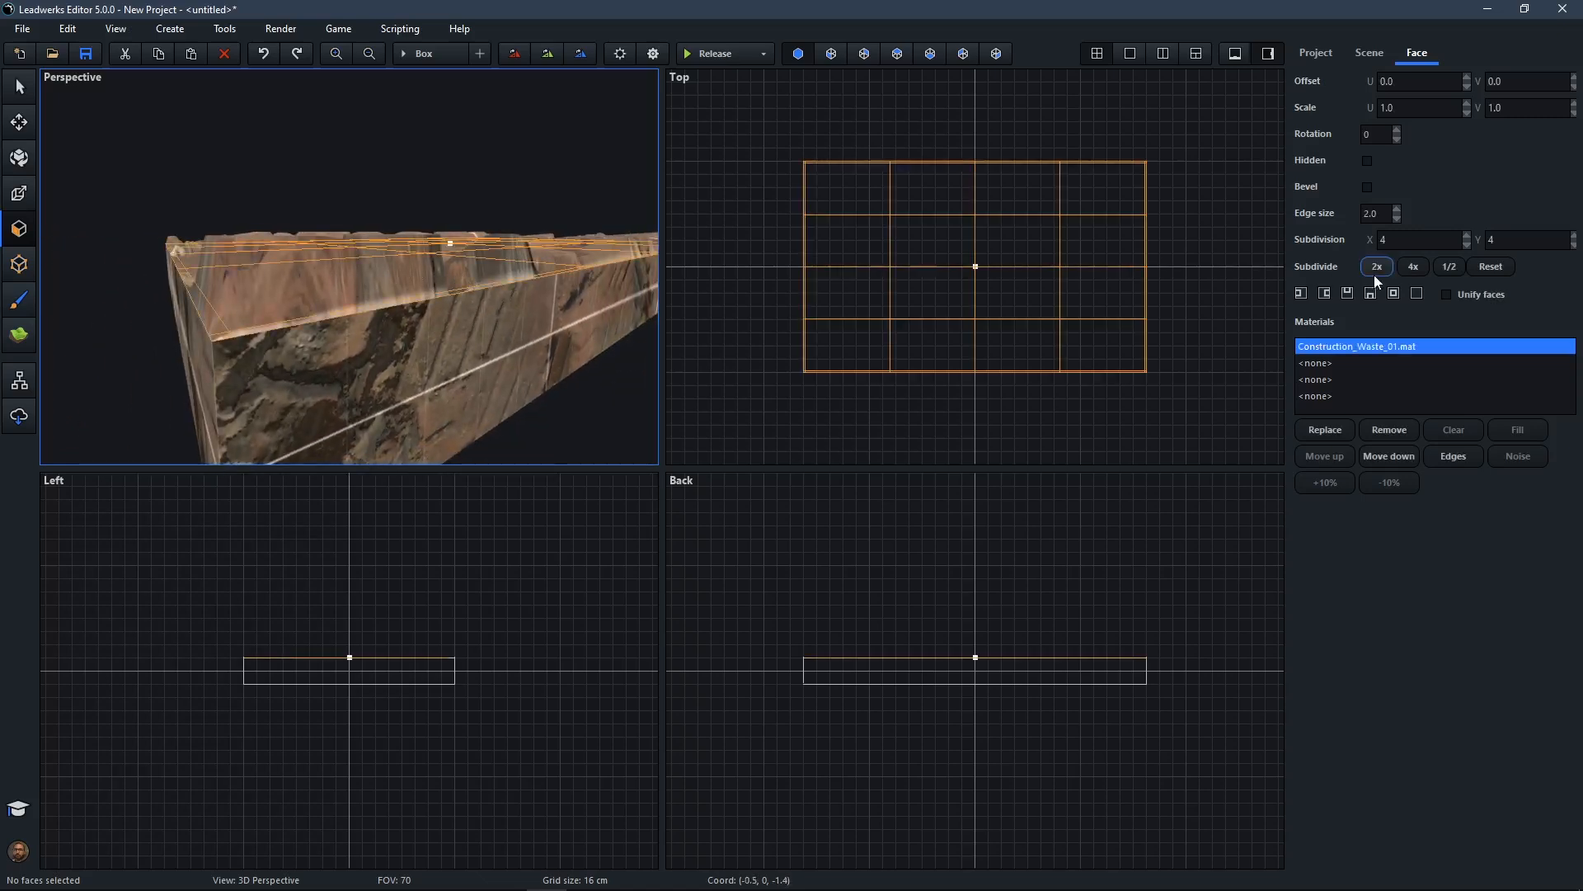
click(1382, 220)
text(1)
key(Return)
click(360, 161)
mouse_move(367, 193)
right_down()
mouse_move(338, 264)
mouse_move(359, 186)
right_up()
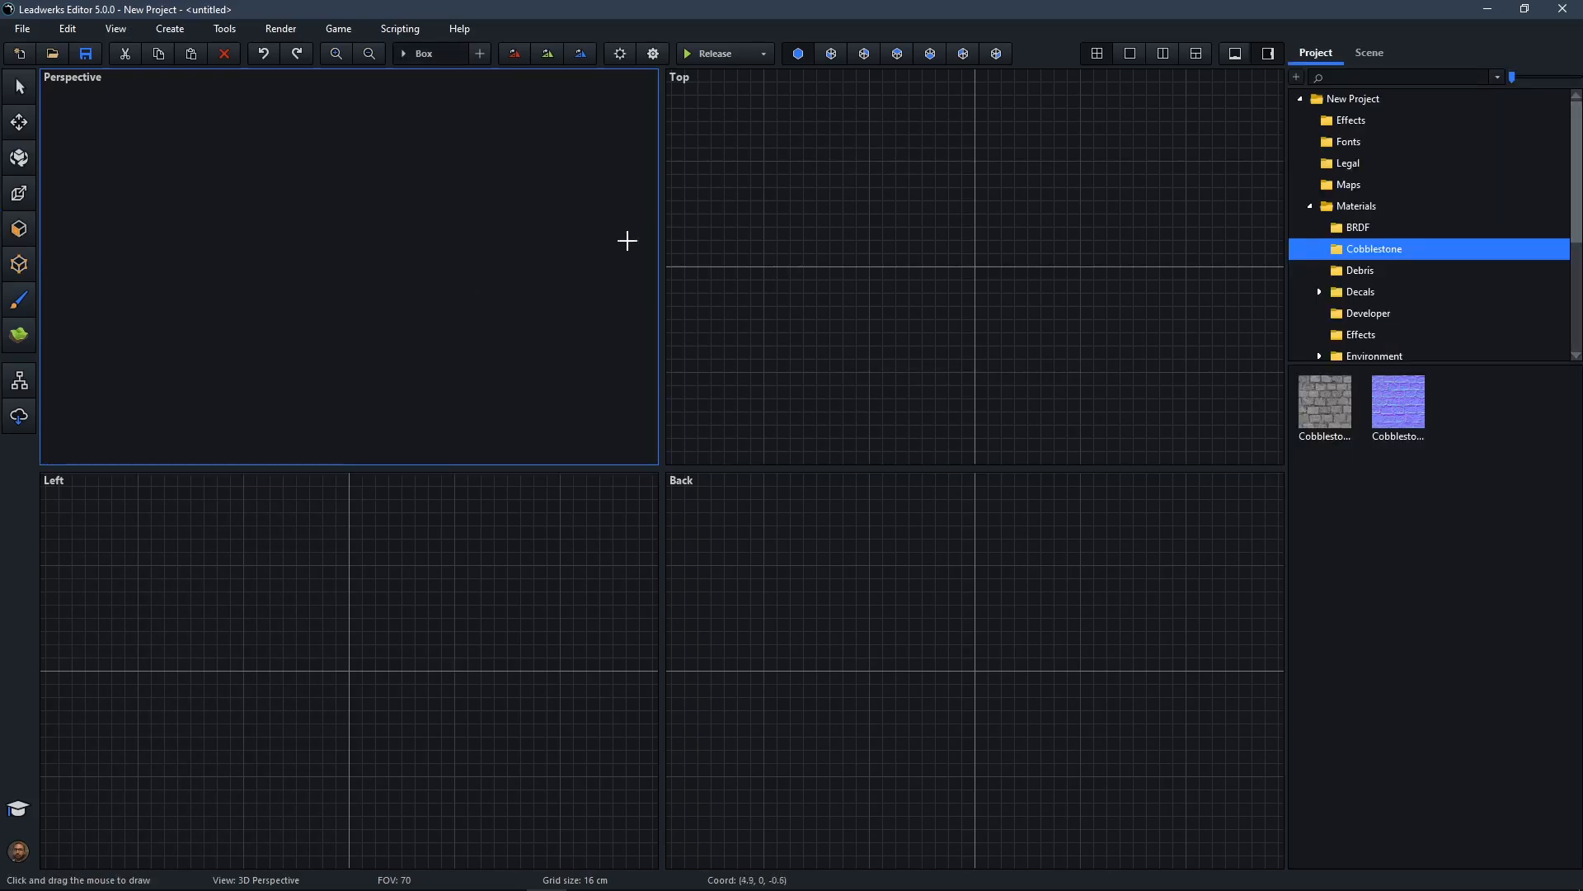
Generate a material from the Cobblestone01_2K_BaseColor.png texture in the Cobblestone folder
mouse_move(1330, 417)
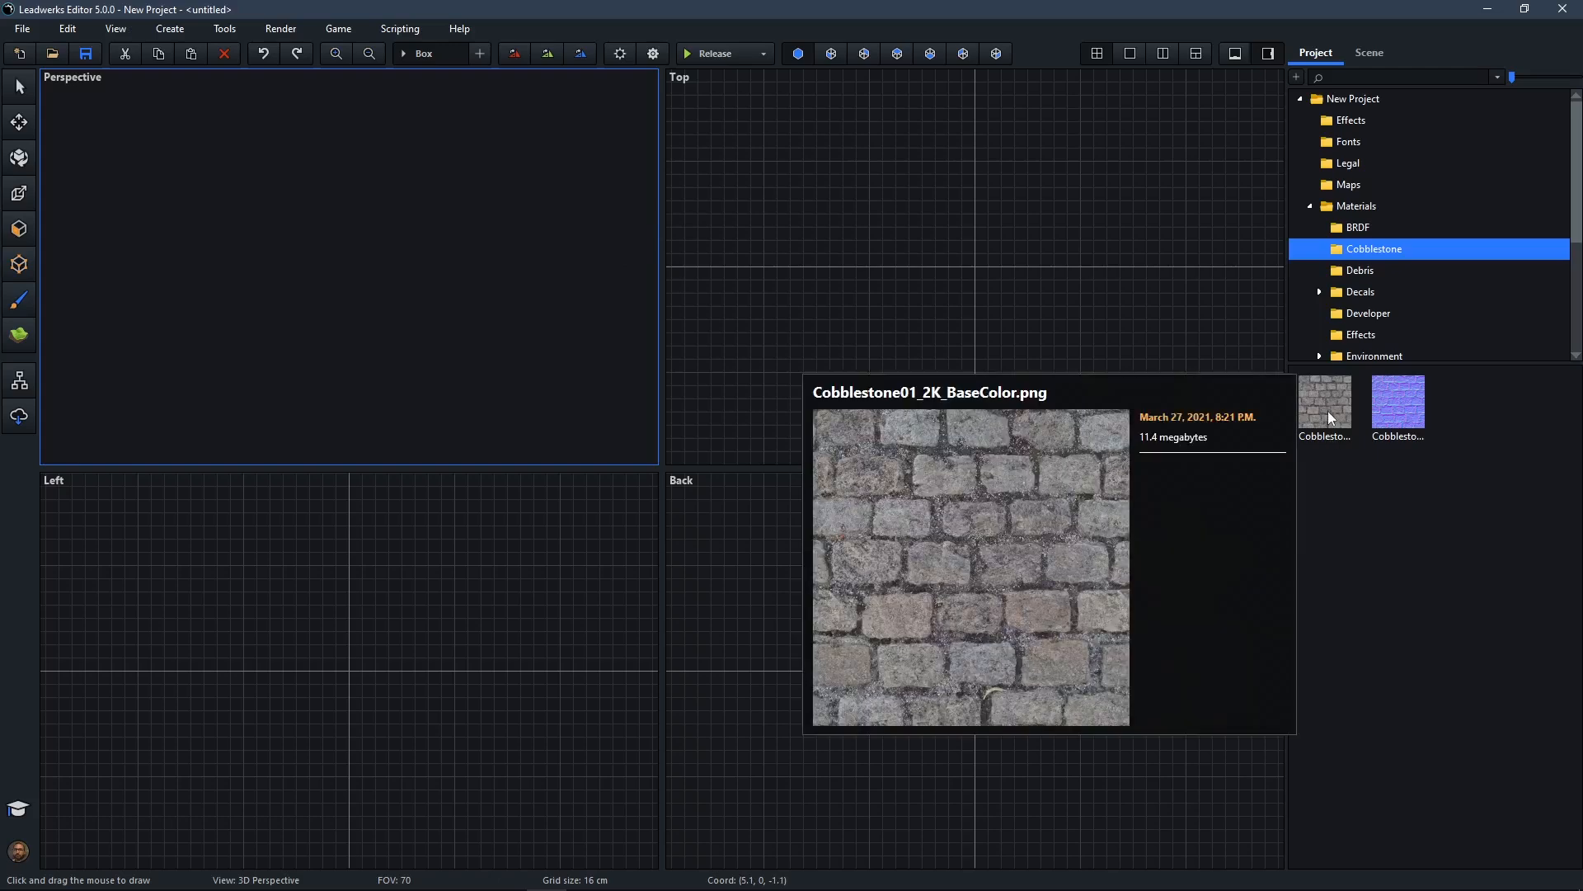
right_click(1331, 418)
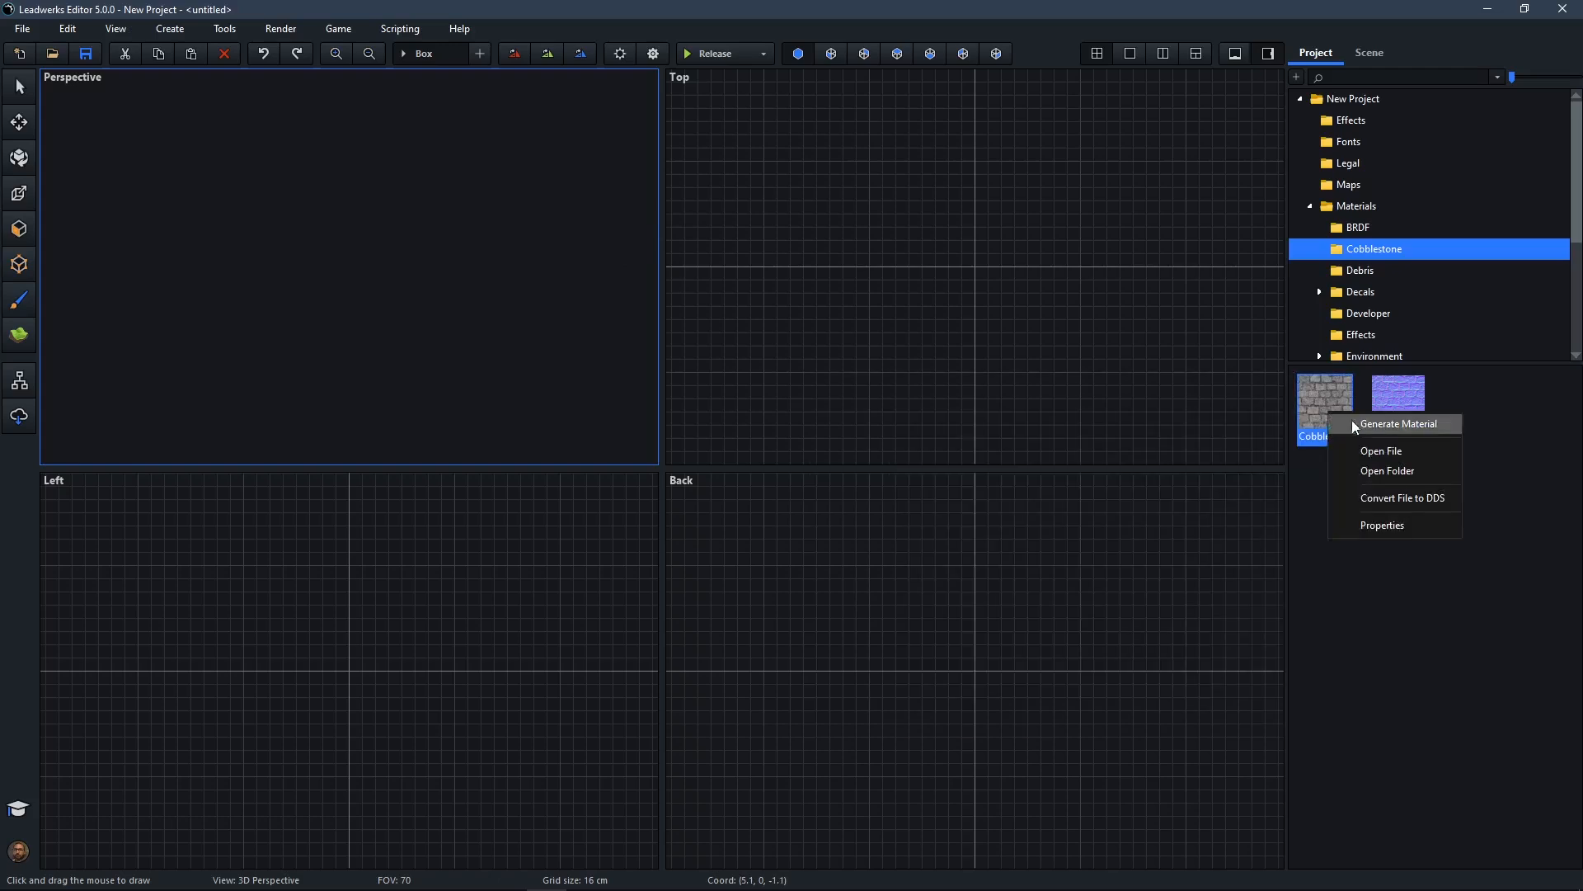
click(1453, 430)
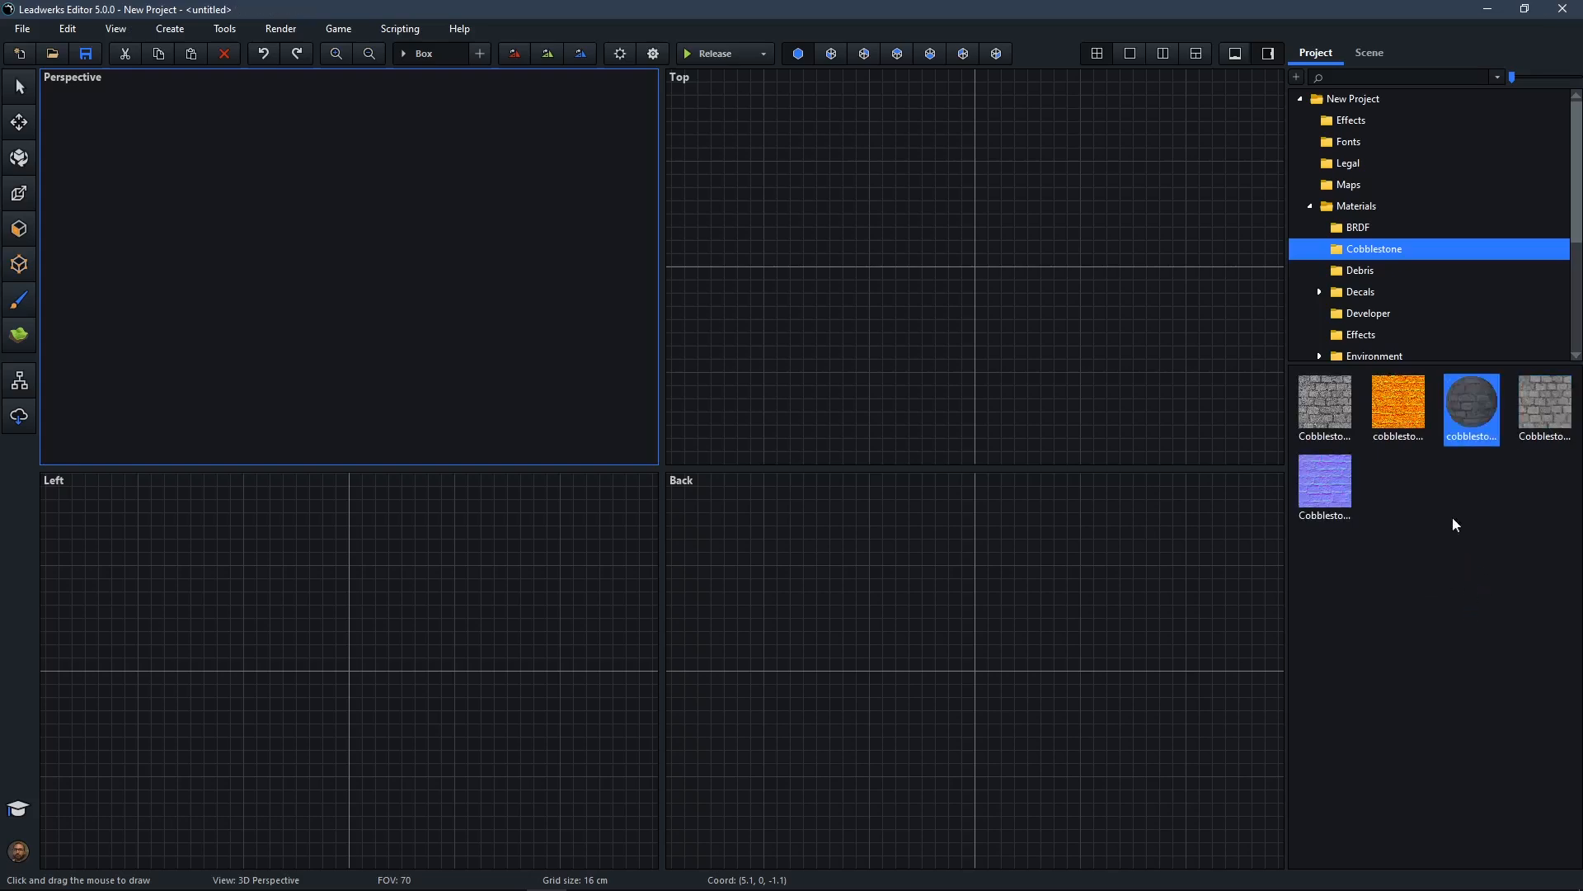
Open the generated cobblestone01_2k material, examine its texture assignments and close it
double_click(1474, 411)
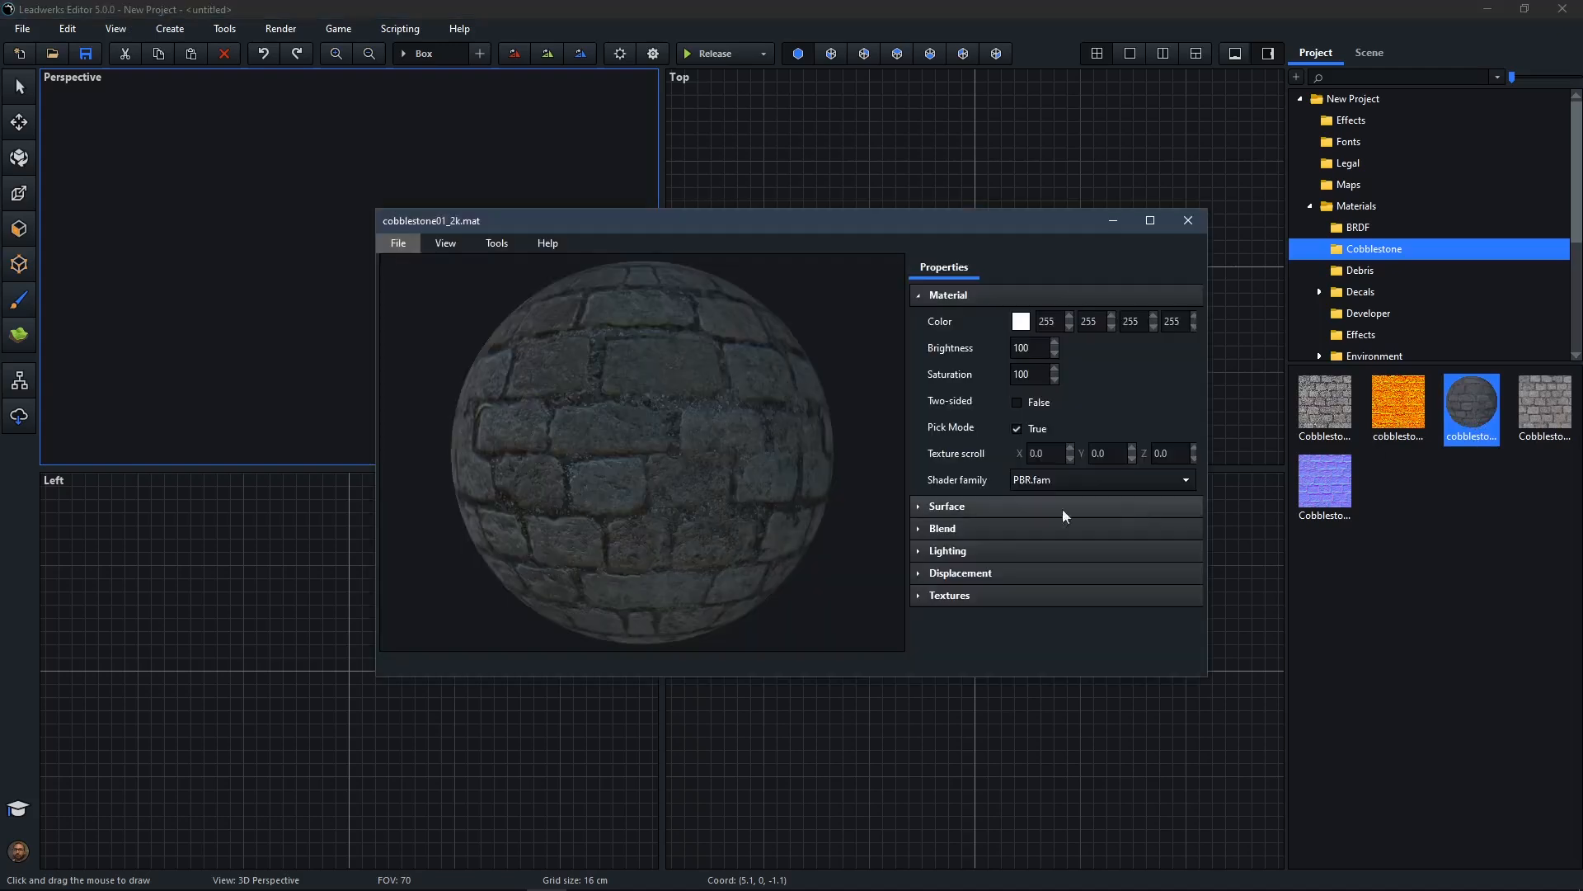
click(955, 297)
click(965, 407)
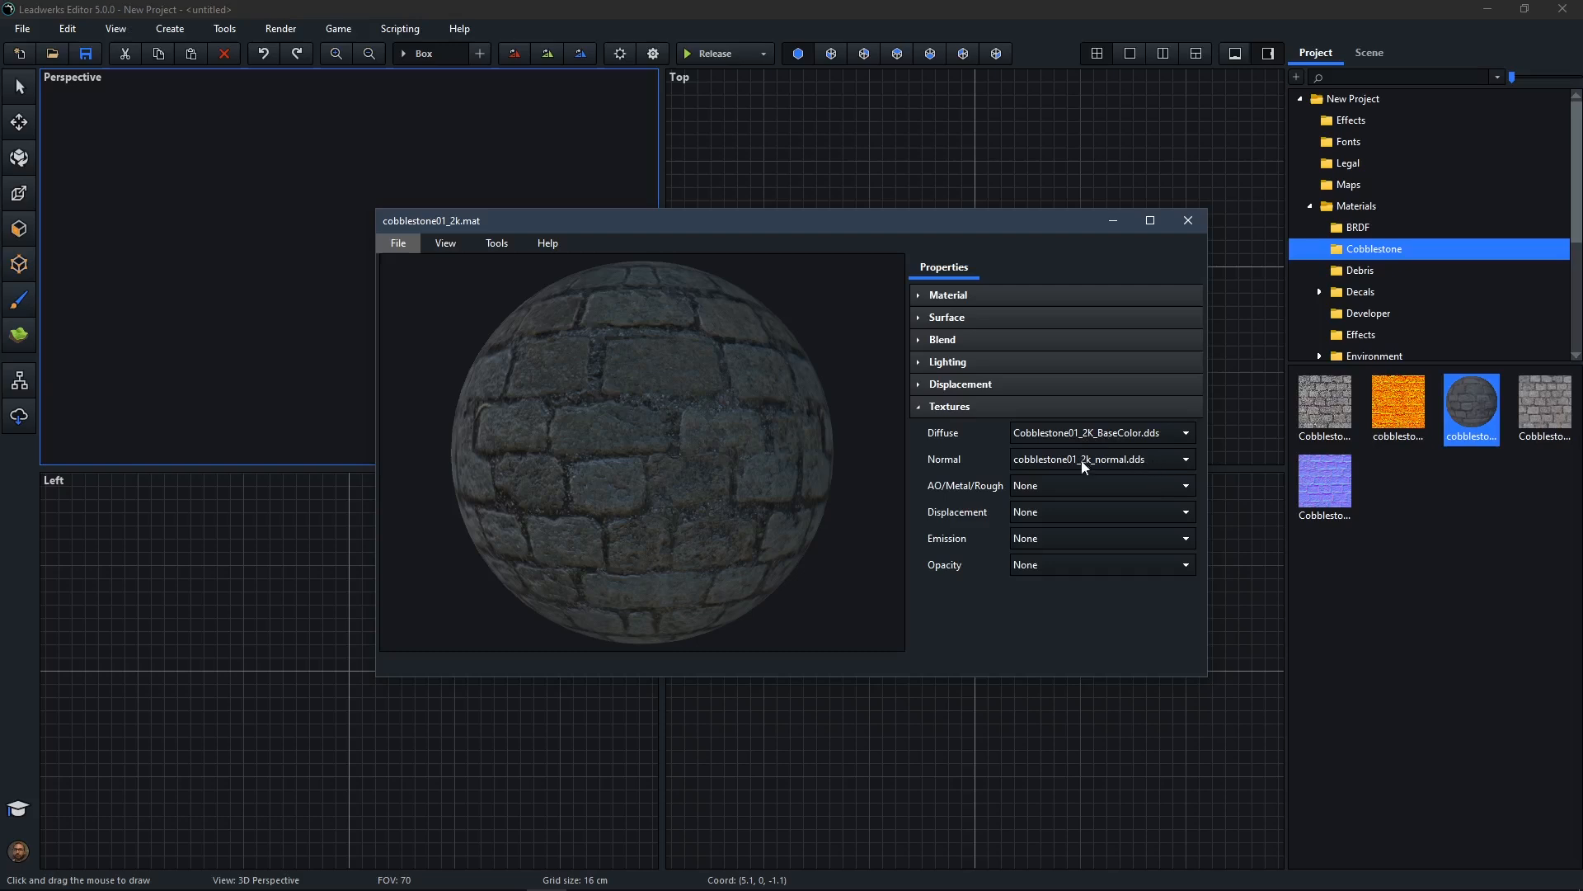
click(1187, 220)
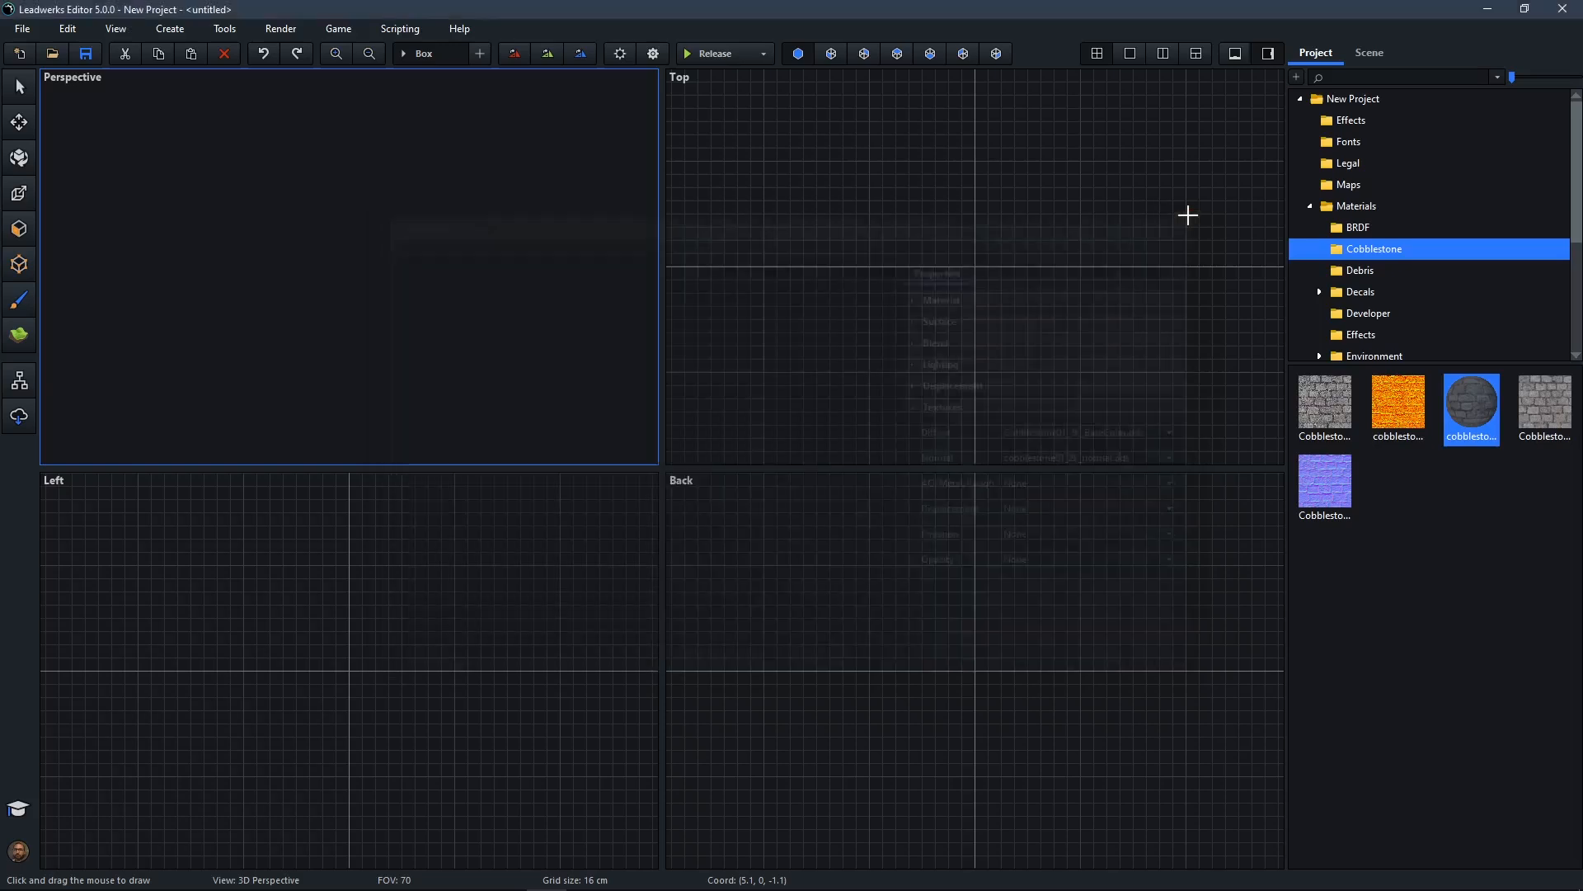
Examine the texture properties of Cobblestone01_2K_BaseColor.dds and cobblestone01_2k_normal.dds, including their compression formats
double_click(1326, 404)
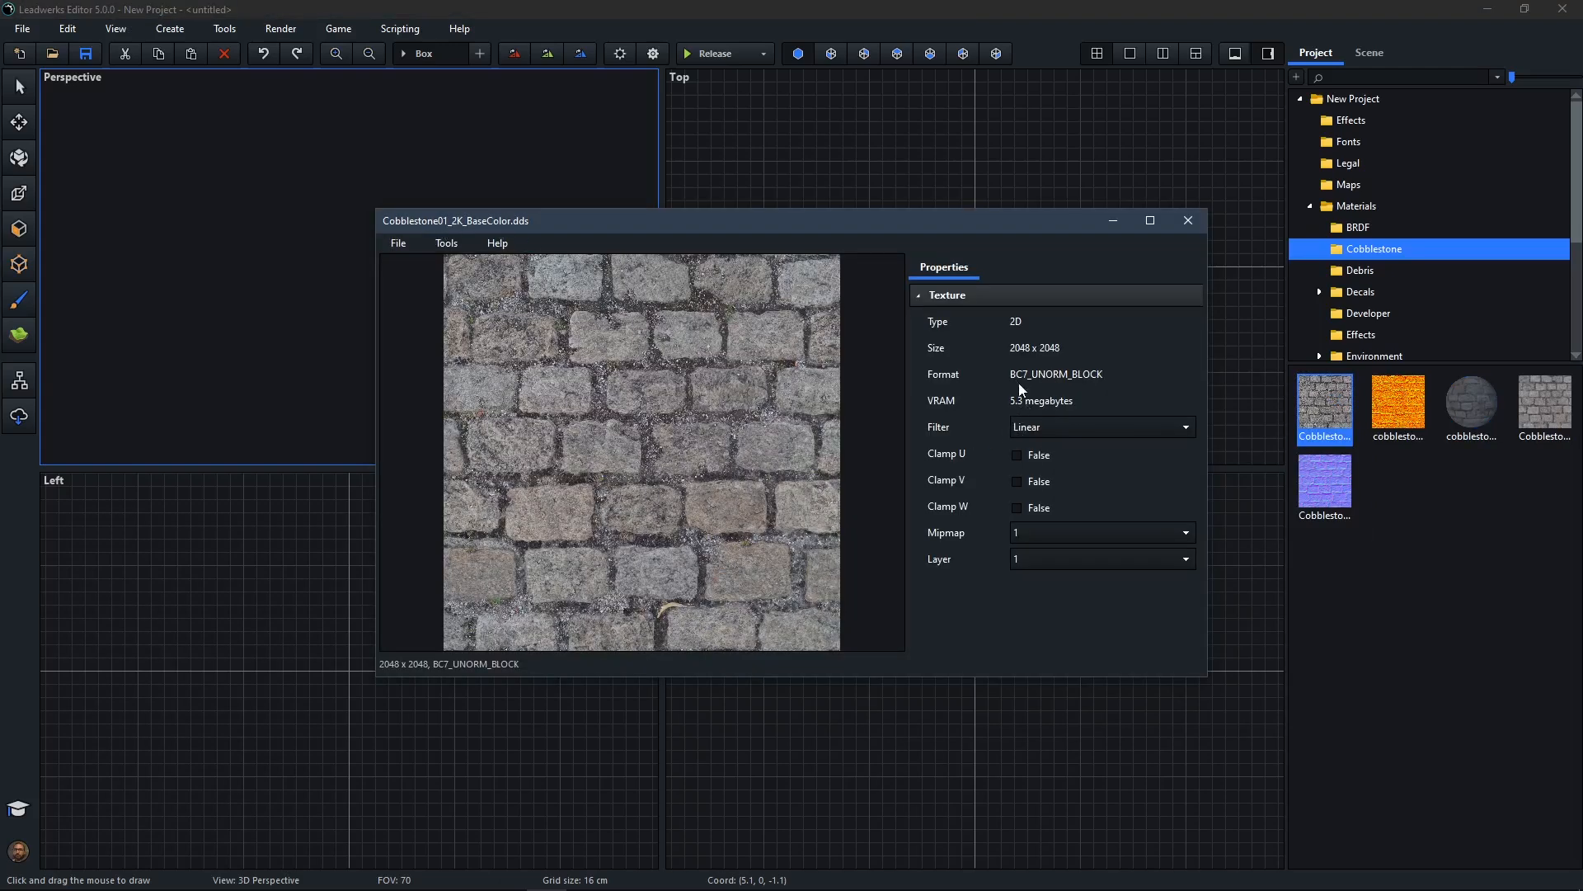
click(1188, 220)
double_click(1376, 422)
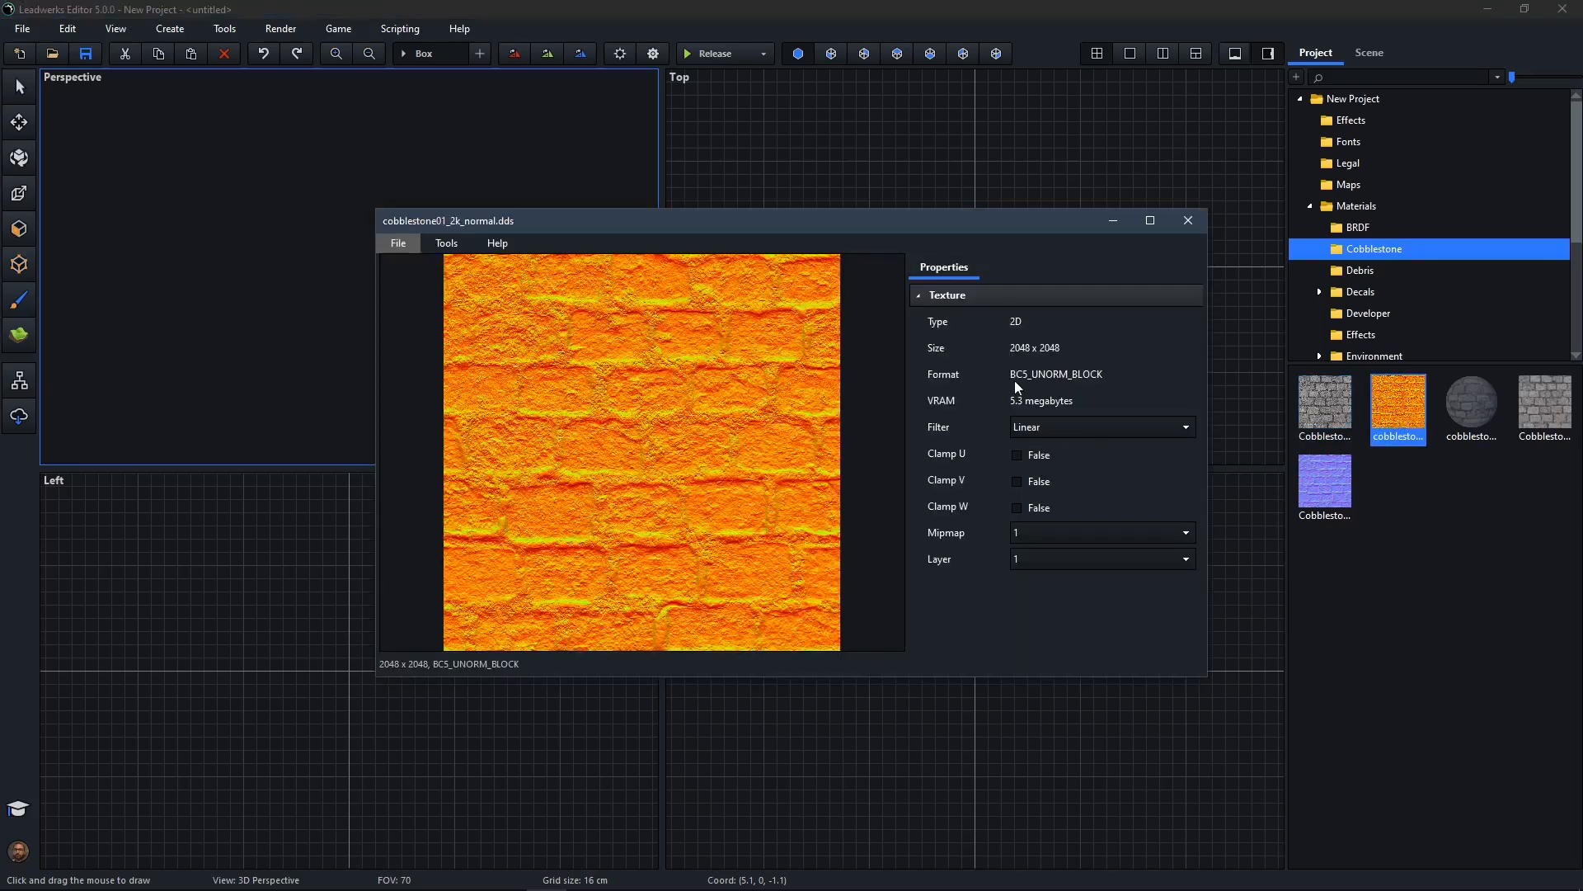